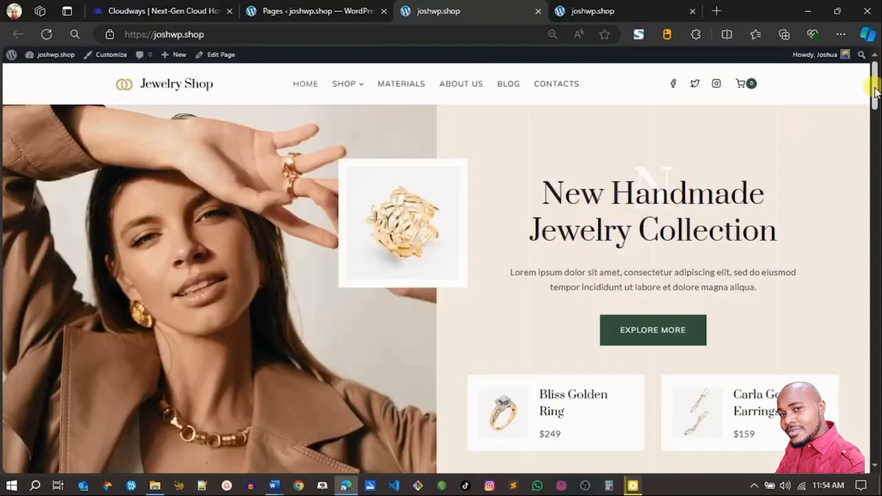
Step: Look through the demo jewelry shop's home page and Materials page
left_click_drag(869, 78, 875, 256)
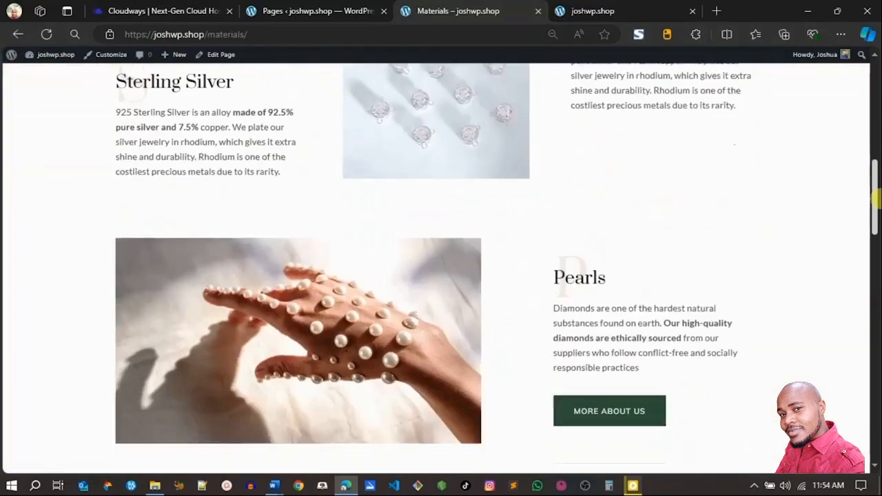
left_click_drag(875, 200, 876, 388)
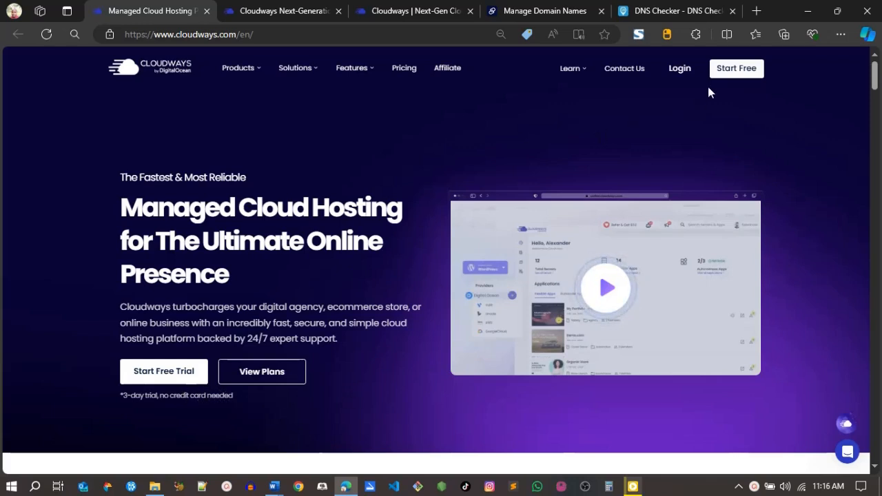
Step: In the Cloudways signup form, describe the business as Ecommerce and set monthly hosting spending to $0 - $50 (USD)
left_click(285, 11)
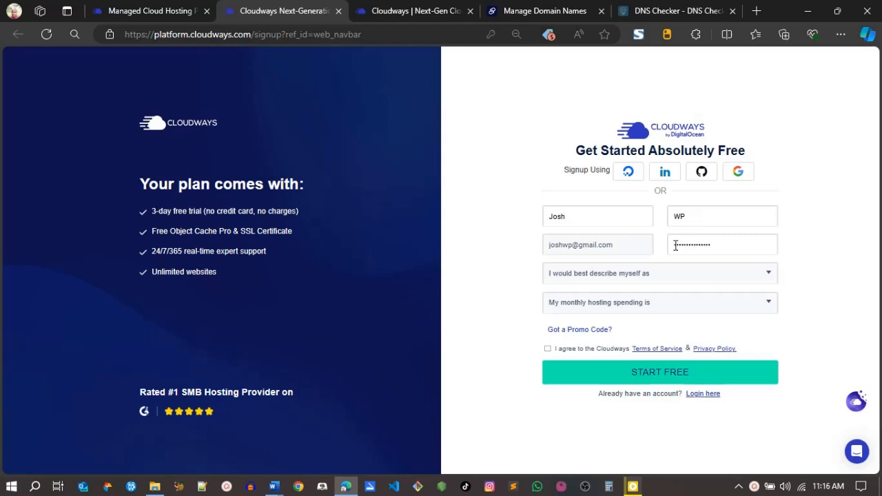
left_click(767, 275)
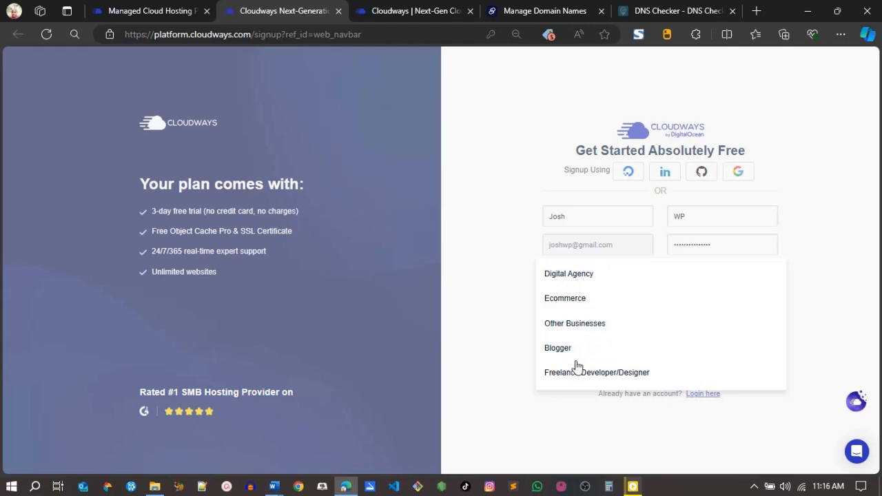
left_click(566, 299)
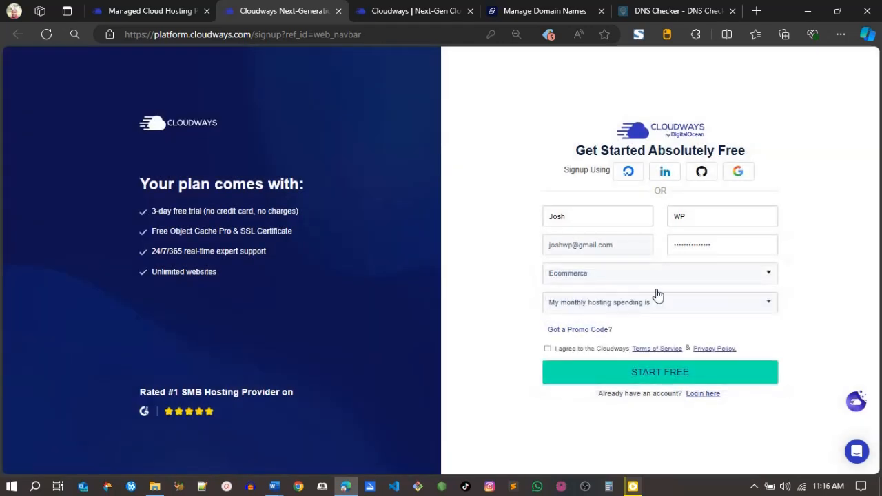
left_click(692, 307)
left_click(569, 306)
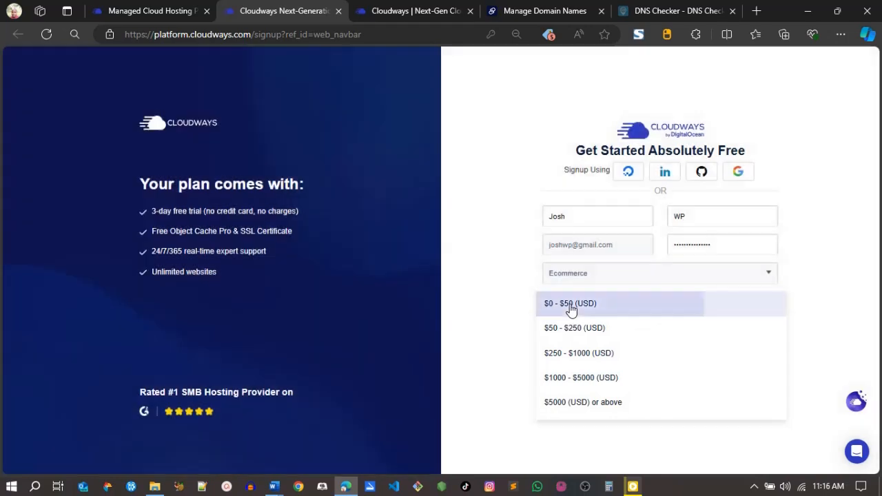
Step: Apply the promo code JOSHWP to the signup and agree to the terms of service and privacy policy
left_click(597, 333)
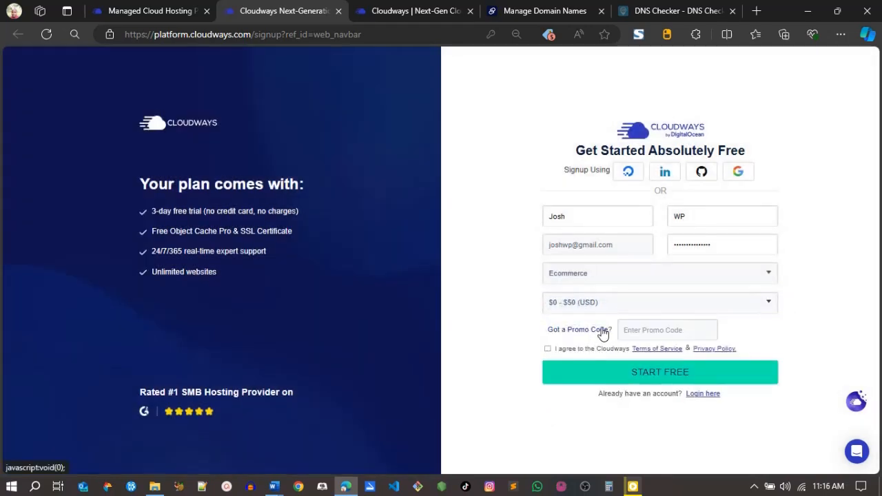
type("JOS")
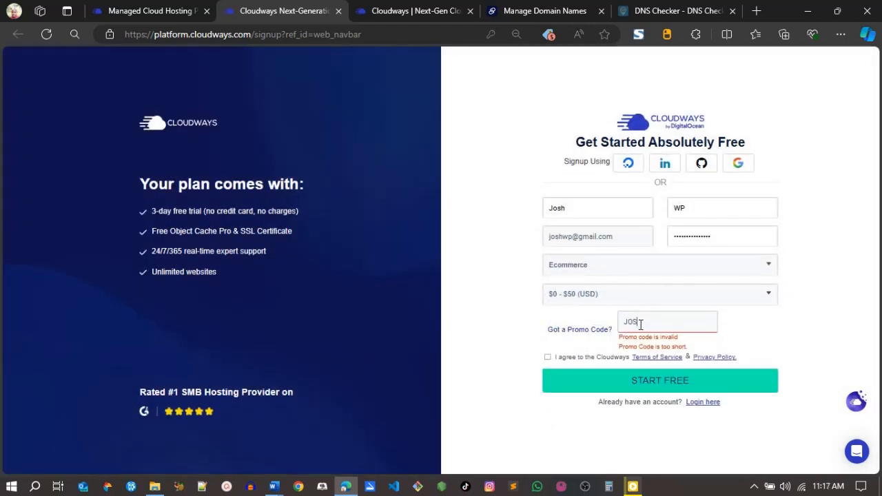
type("HWP")
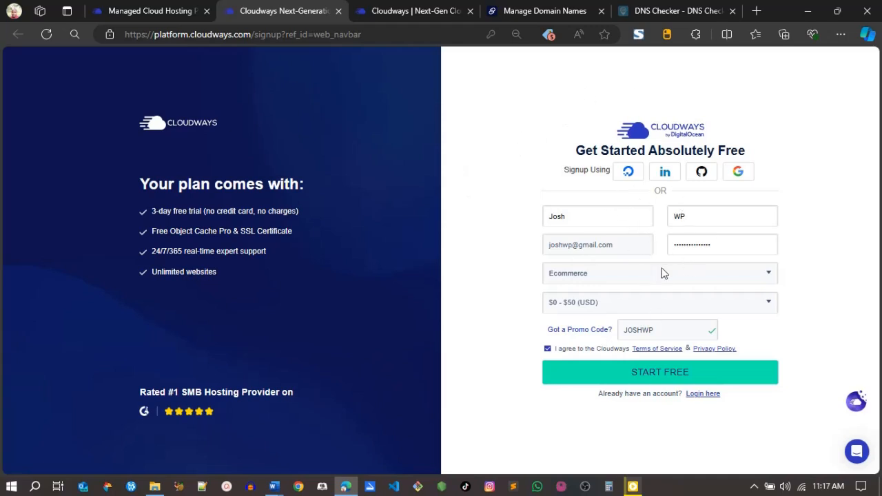
Step: Go to the Cloudways account dashboard and start adding a new server
left_click(394, 12)
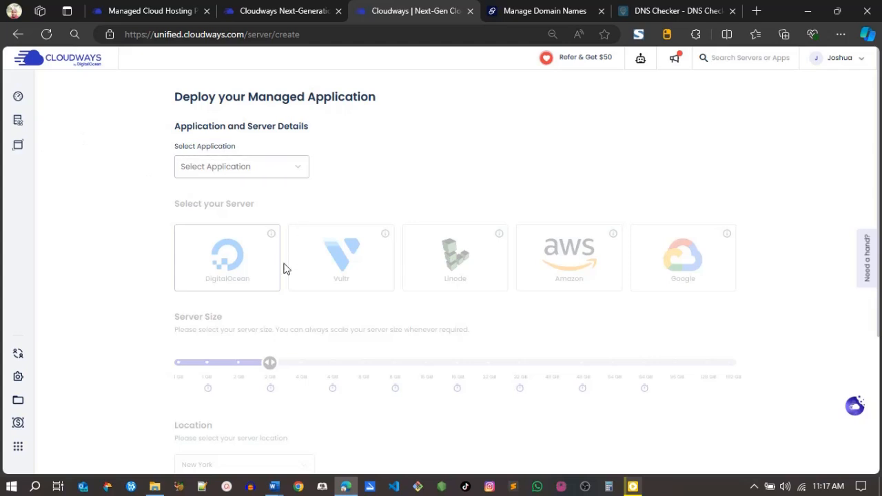
mouse_move(16, 101)
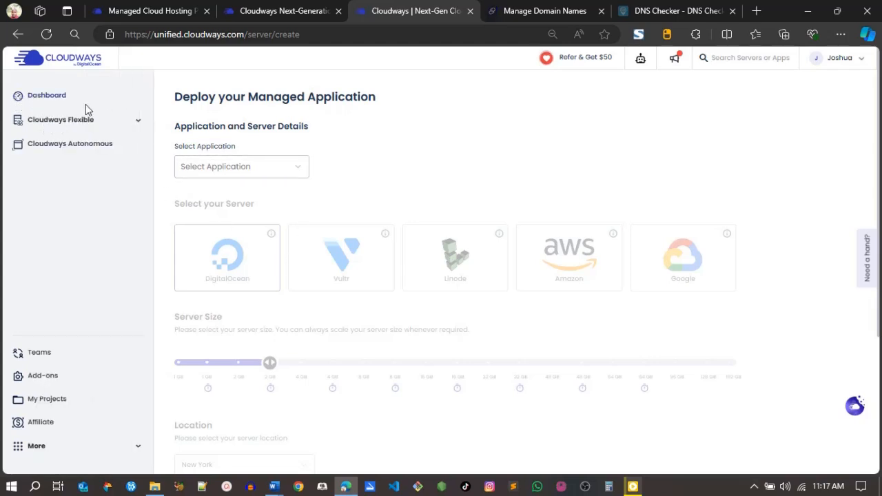
left_click(60, 104)
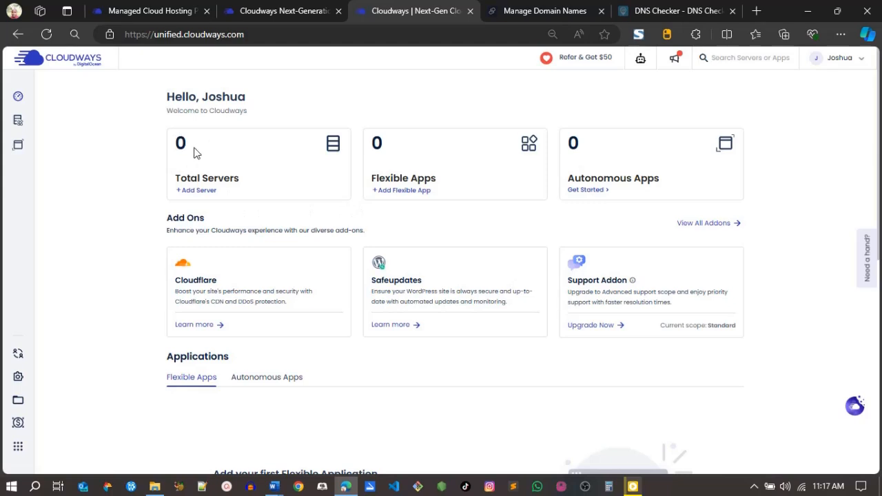
left_click(198, 191)
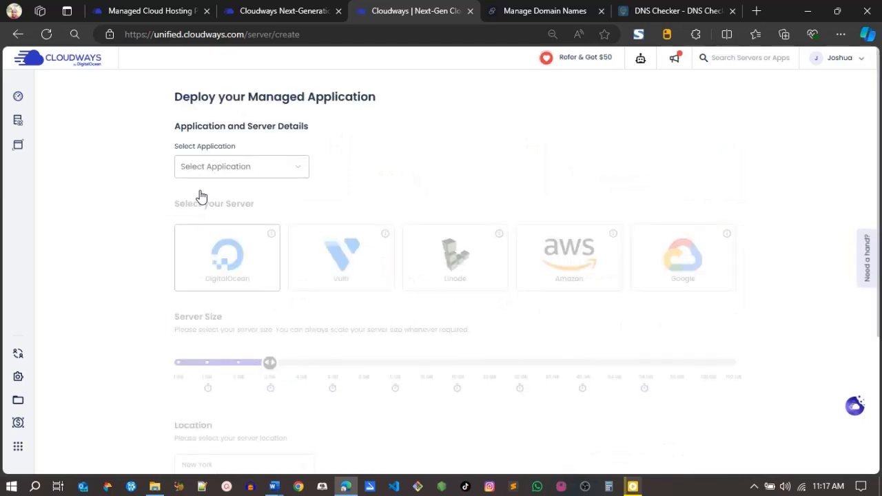
Step: Choose WooCommerce Version 7.8.2 with WordPress as the application and name both the application and the server JoshWP
left_click(242, 169)
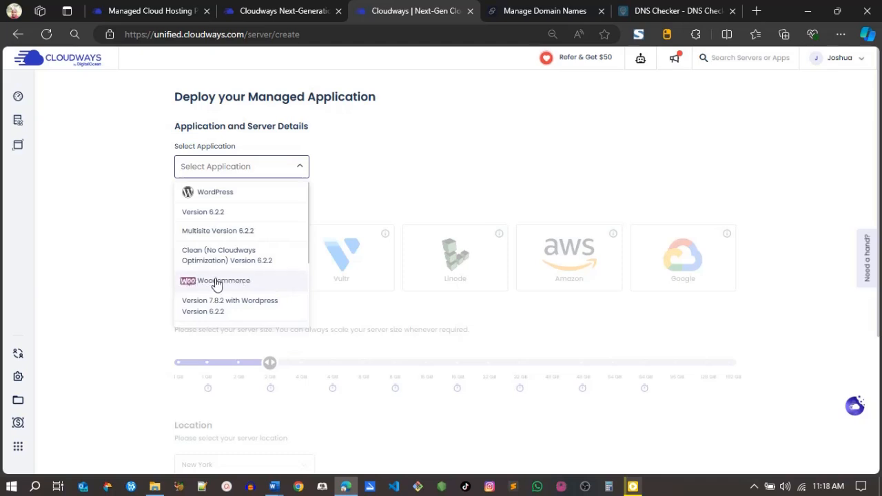
left_click(216, 282)
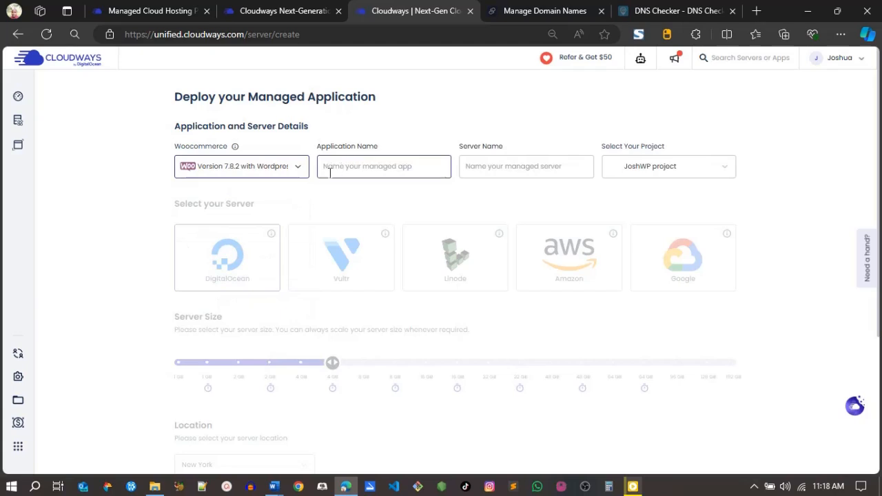
left_click(343, 167)
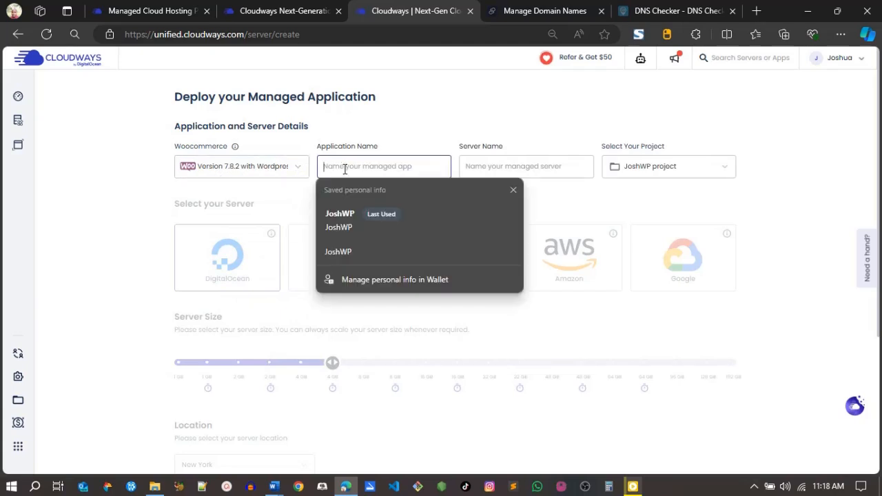
left_click(350, 211)
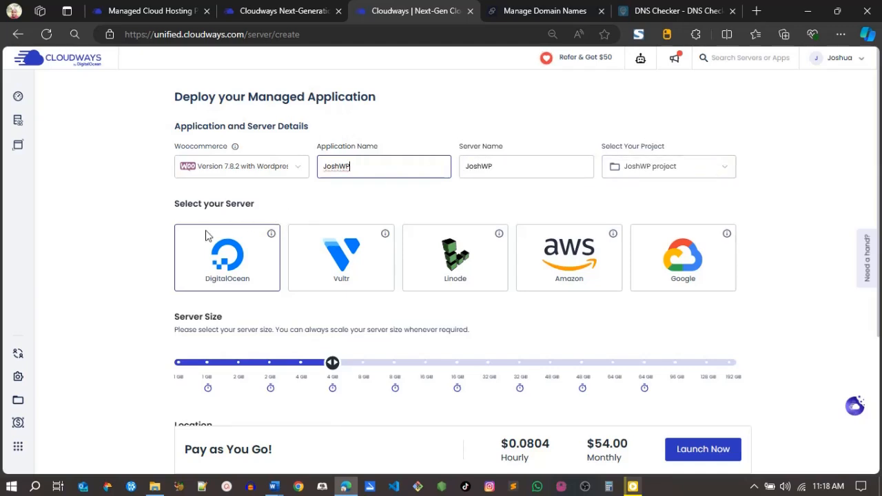
Step: Choose DigitalOcean as the server provider and set the server size to the smallest 1 GB plan
left_click(231, 270)
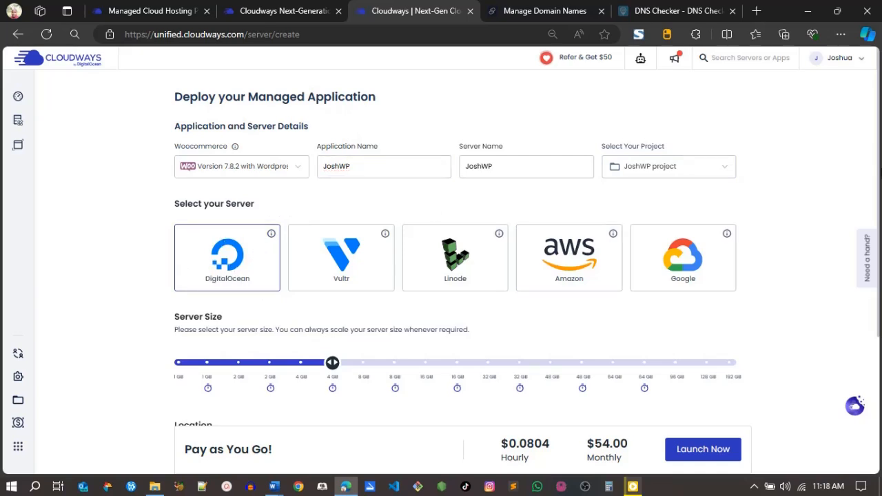
scroll(527, 254, "down", 1)
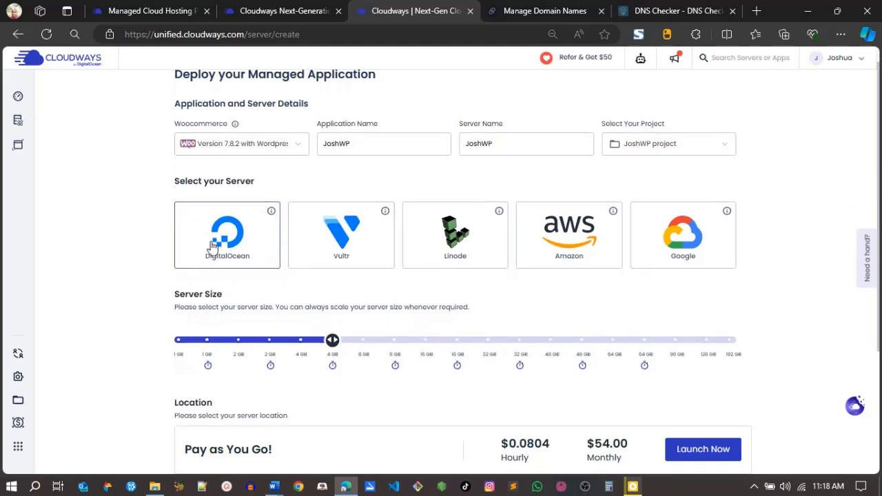
left_click(178, 341)
scroll(177, 341, "down", 1)
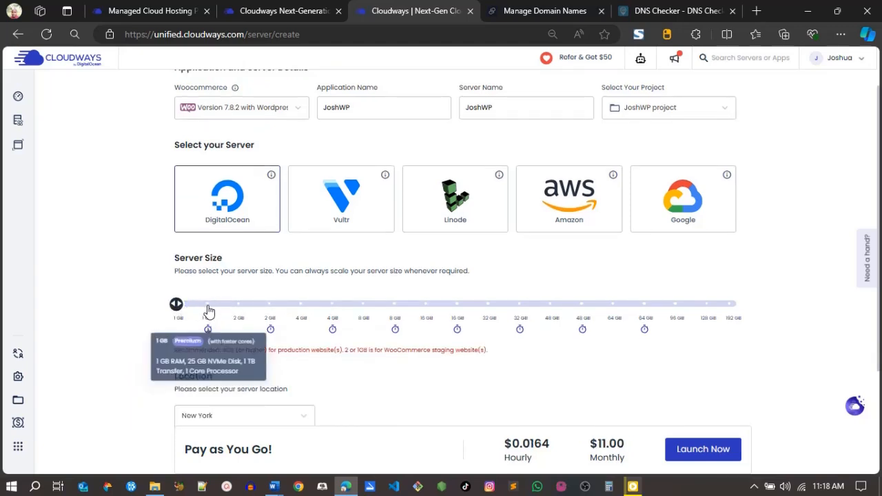
Step: Compare the pricing of the premium 1 GB and both 2 GB server sizes, returning to the smallest 1 GB plan
left_click(208, 309)
left_click(240, 308)
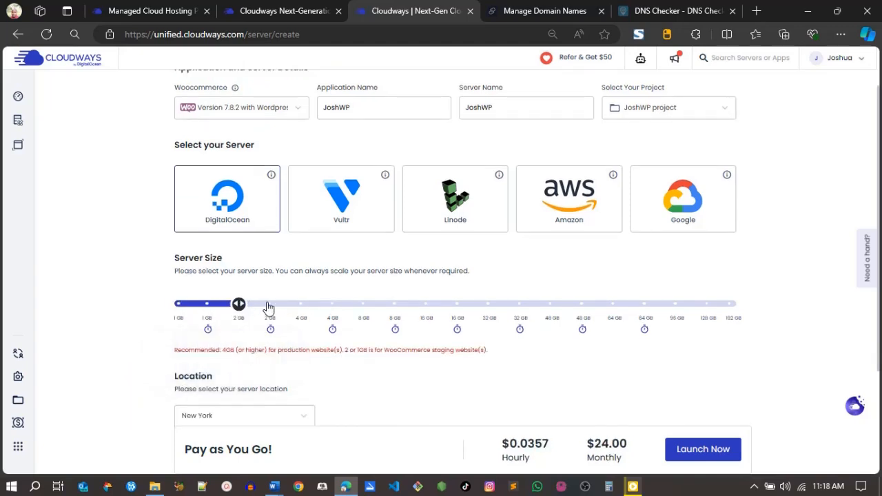
left_click(269, 308)
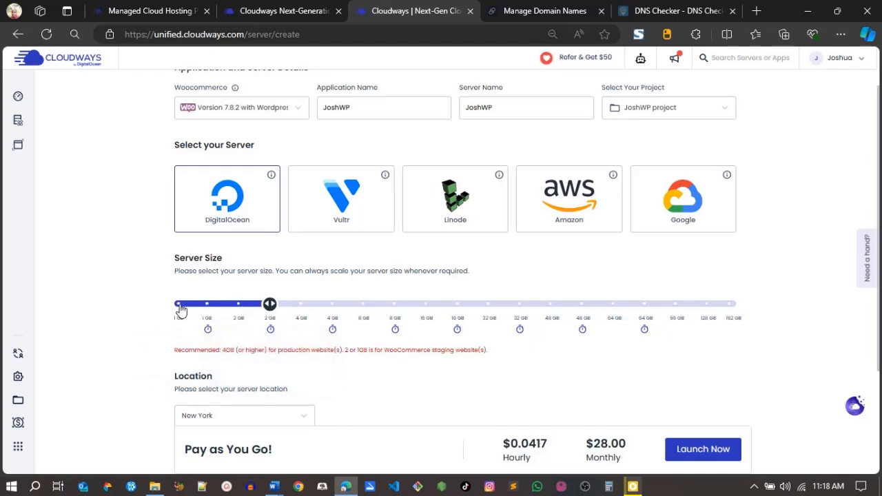
left_click(178, 306)
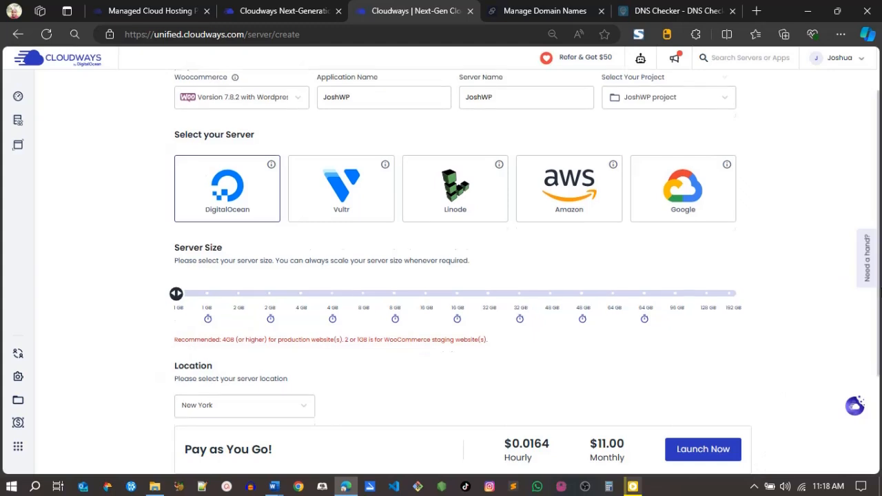
Step: Review the available server locations, keep New York, and launch the server
scroll(455, 276, "down", 1)
left_click(254, 346)
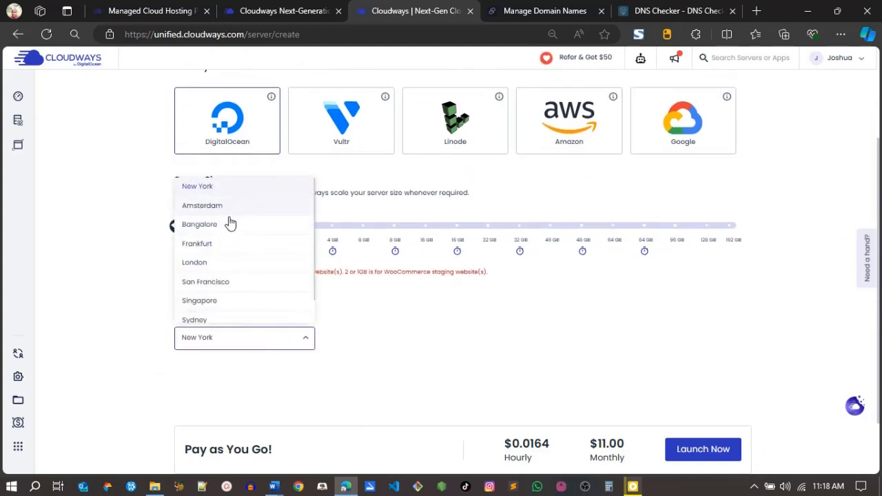
scroll(227, 299, "down", 1)
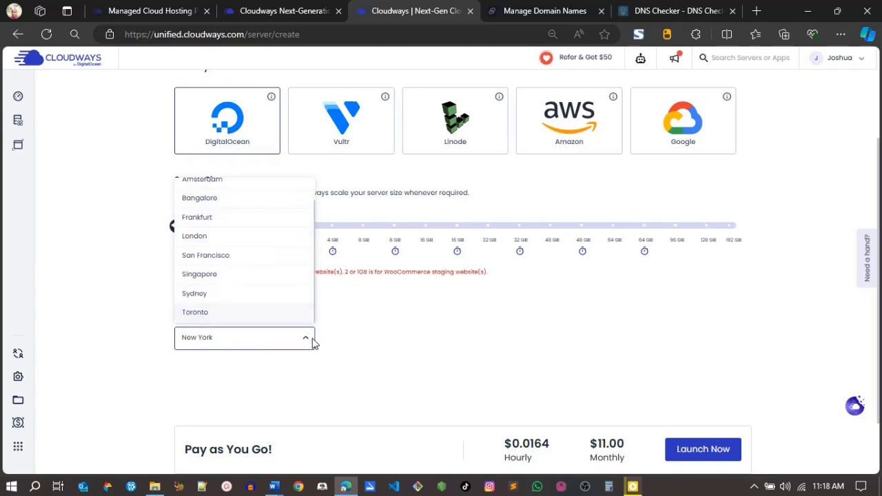
left_click(247, 340)
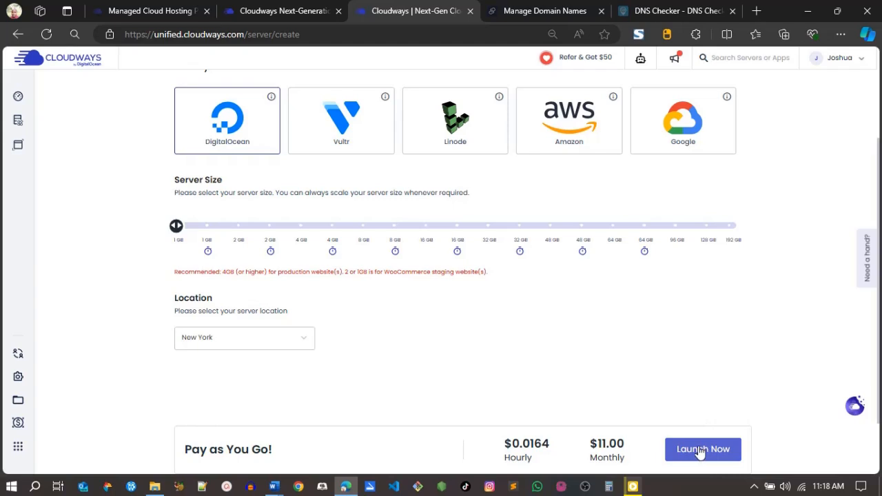
scroll(455, 262, "up", 2)
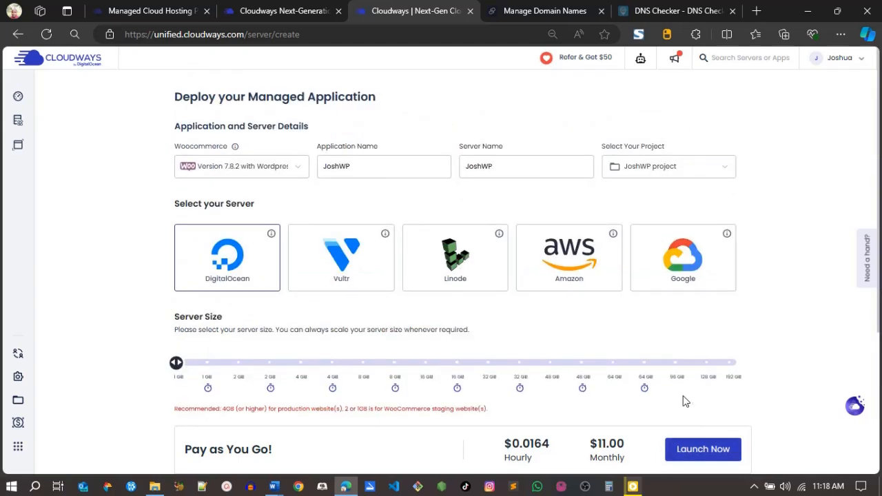
left_click(696, 457)
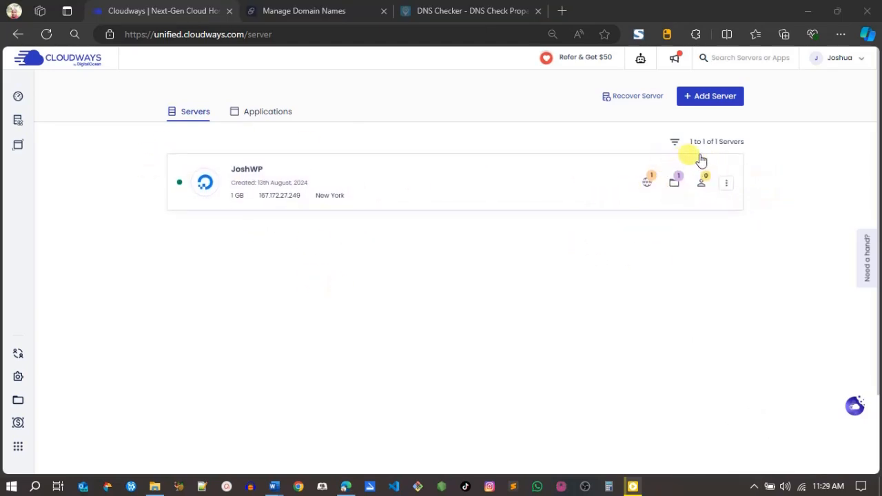
Step: Open the access details of the JoshWP application and copy its public IP address
left_click(260, 114)
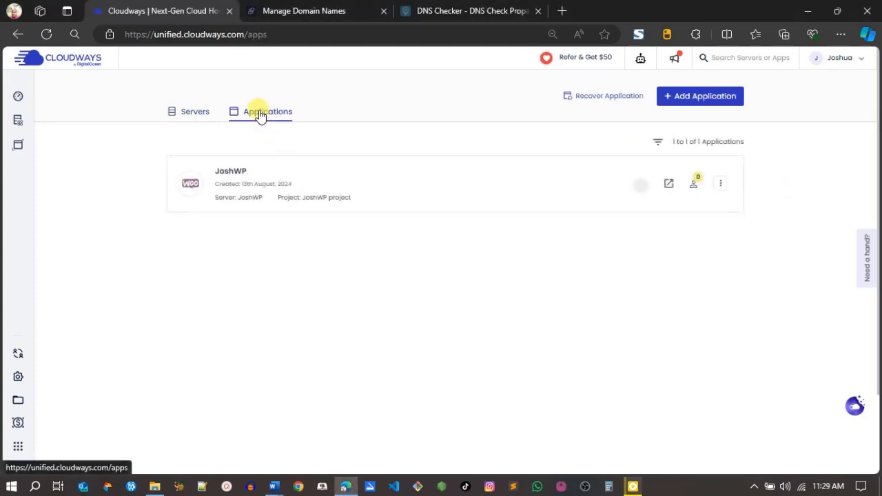
left_click(227, 171)
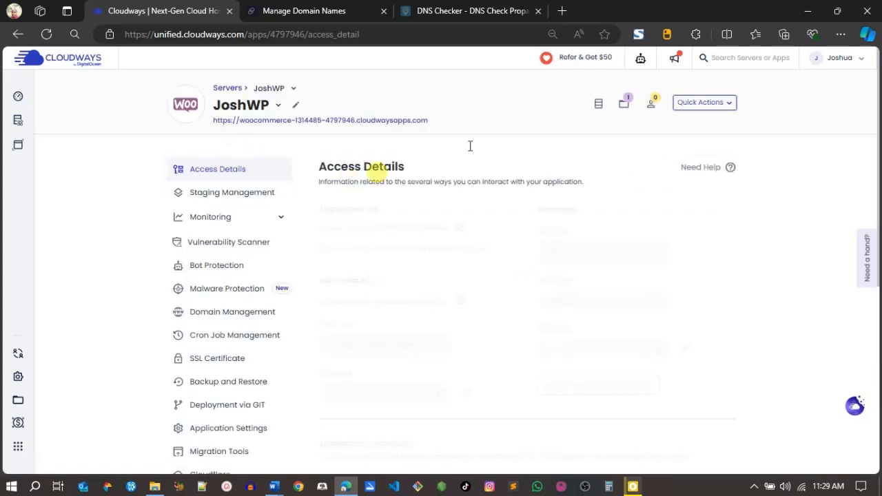
left_click_drag(880, 129, 877, 151)
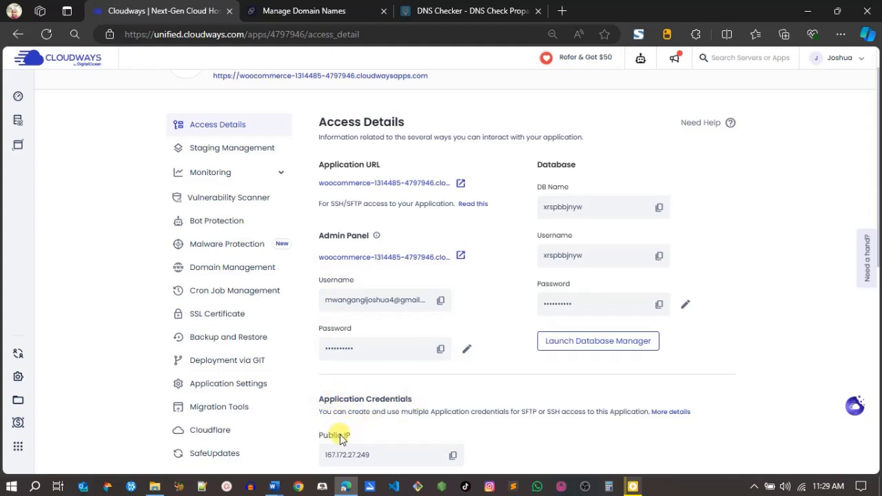
left_click(453, 458)
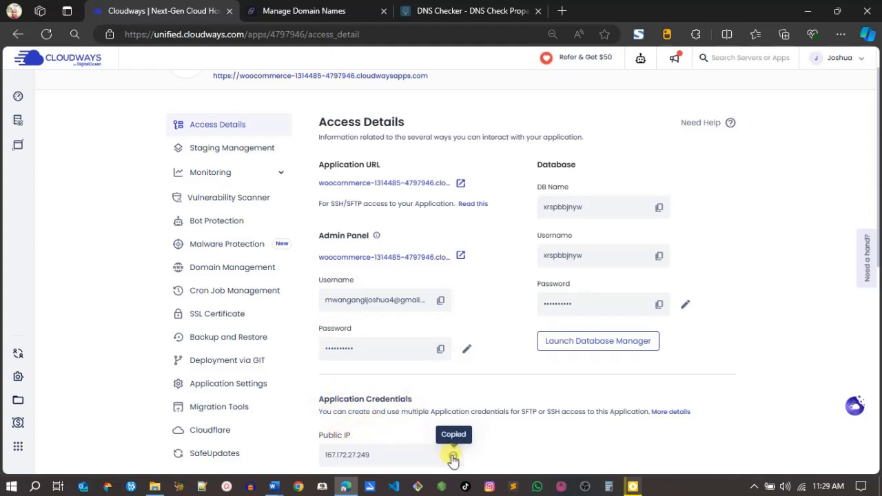
Step: Preview the deployed WooCommerce site through its application URL and return to the application's access details
left_click(460, 185)
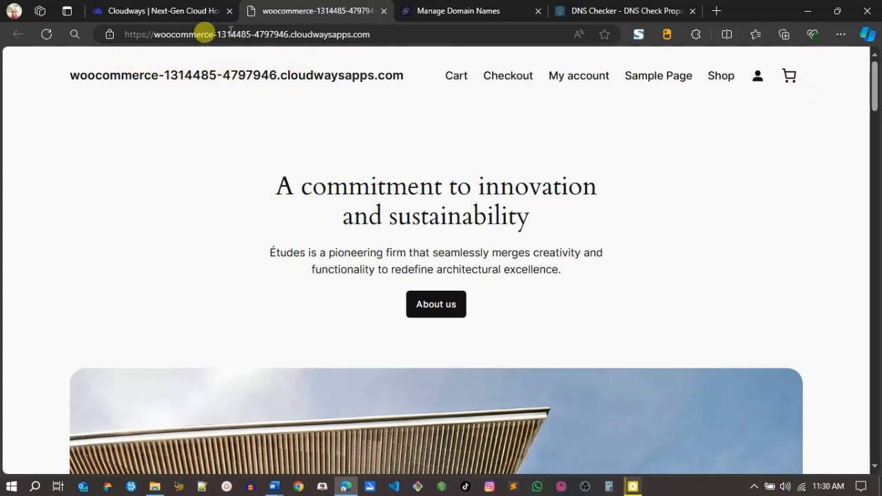
left_click_drag(874, 89, 874, 69)
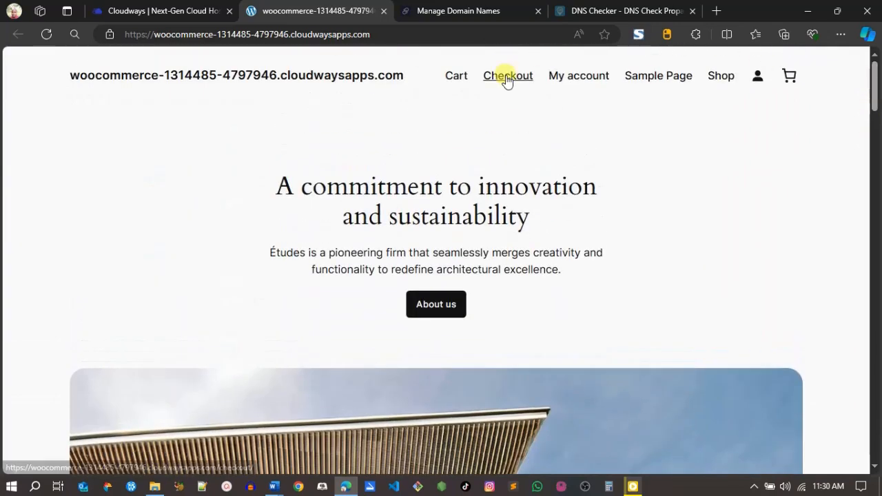
left_click(171, 8)
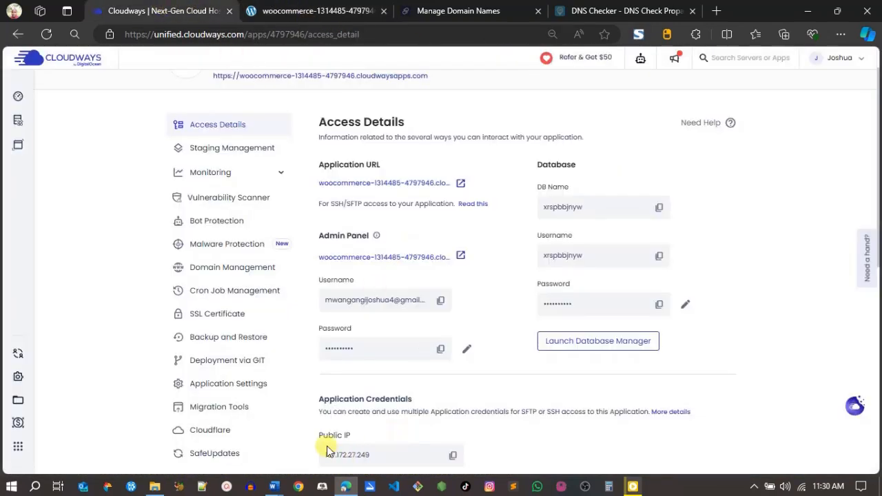
Step: Copy the application's public IP address, switch to Dynadot and open the DNS settings of joshwp.shop
scroll(328, 451, "down", 1)
left_click(453, 426)
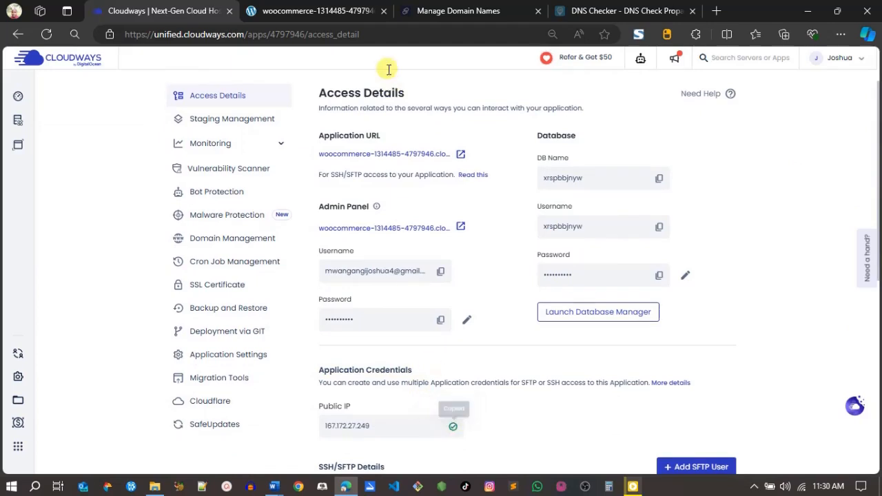
left_click(428, 7)
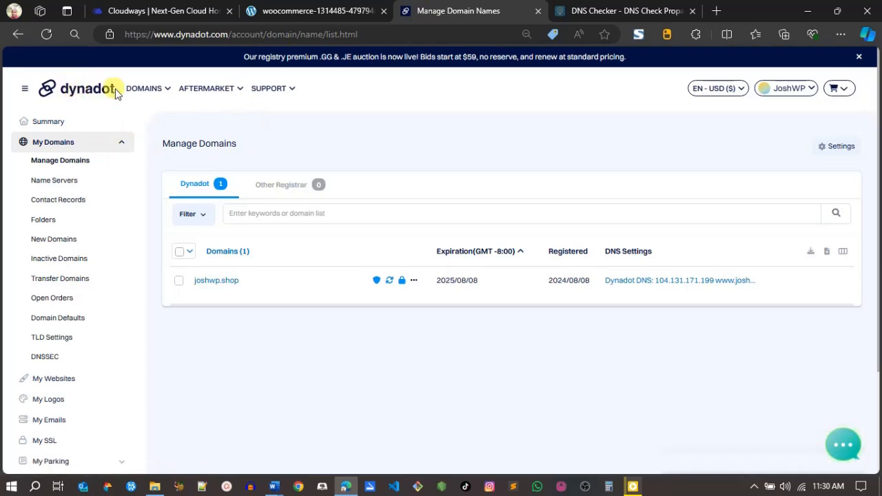
left_click(179, 282)
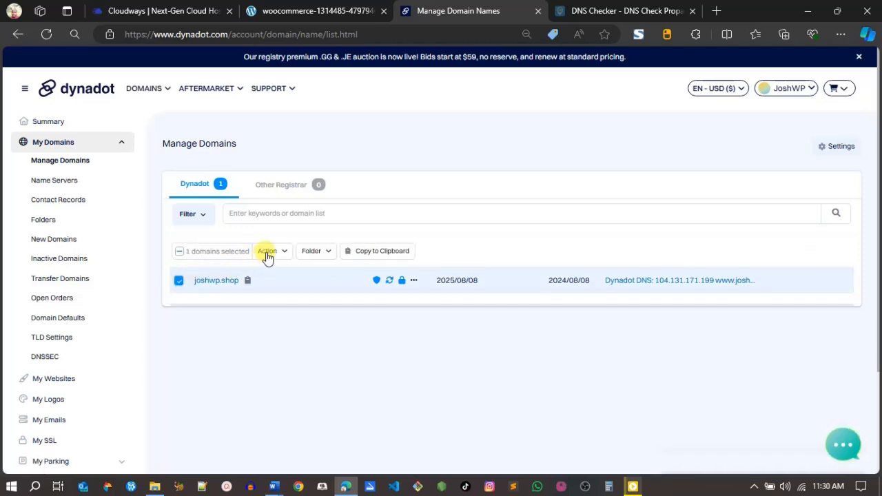
left_click(267, 252)
left_click(276, 376)
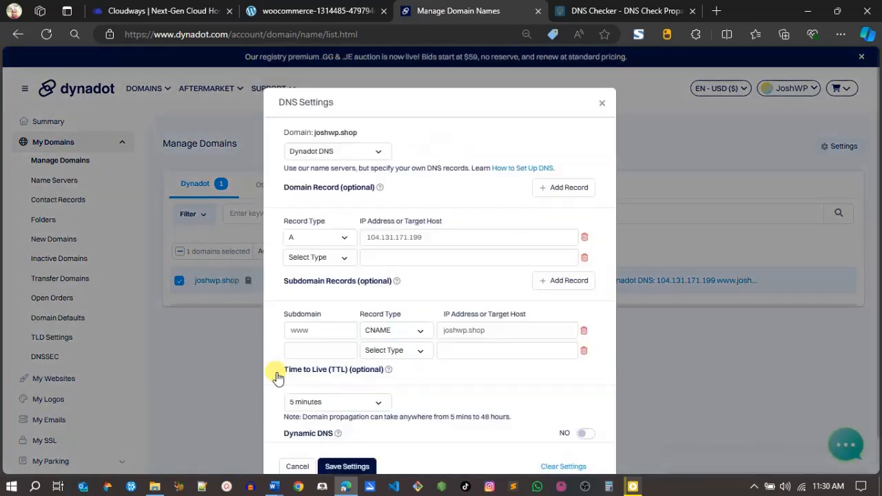
Step: Delete the existing domain A record and create an A record pointing to 167.172.27.249
left_click_drag(432, 236, 371, 236)
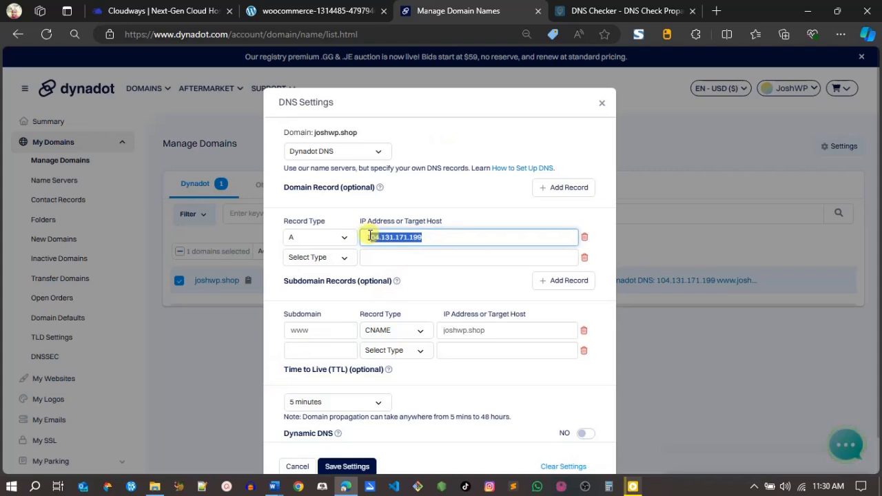
left_click(584, 238)
left_click(311, 237)
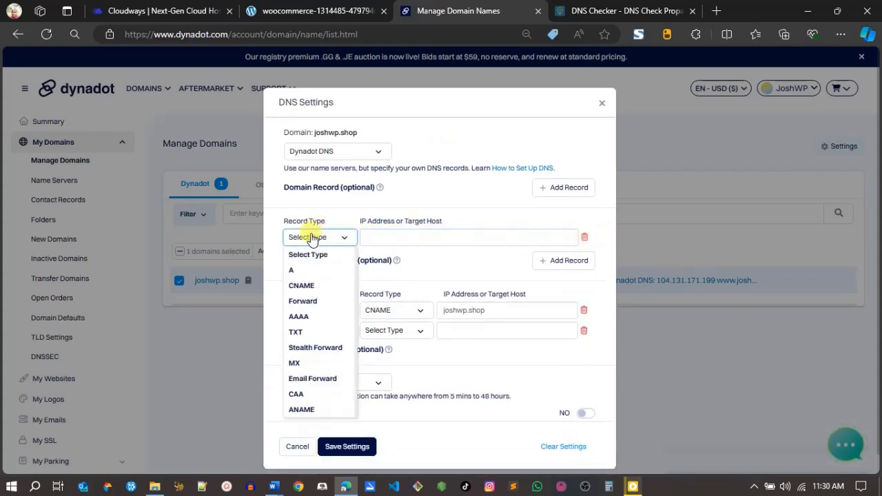
left_click(310, 275)
left_click(384, 236)
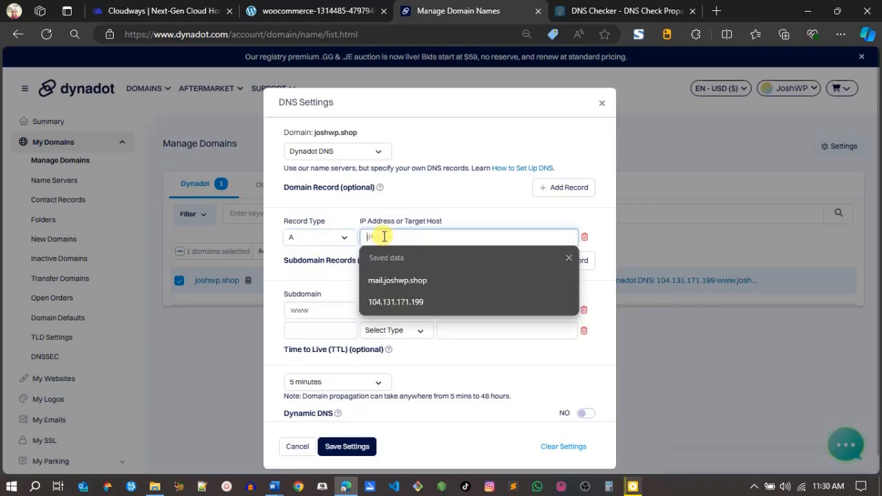
key("ctrl+v")
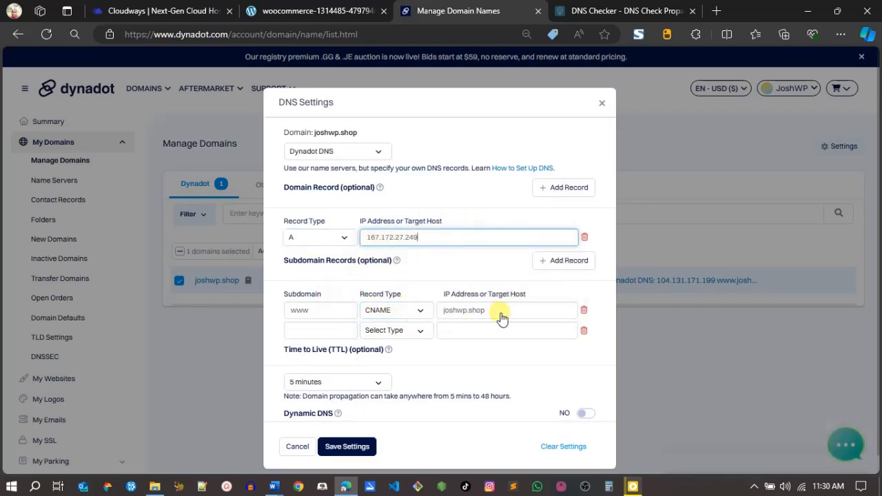
Step: Replace the subdomain record with a www CNAME pointing to joshwp.shop and save the DNS settings
left_click(584, 310)
left_click(297, 309)
type("www")
left_click(387, 311)
left_click(383, 357)
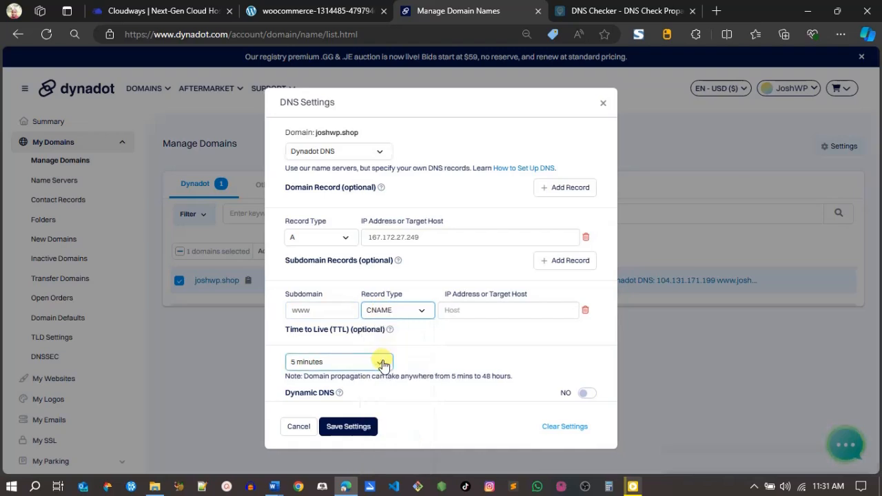
left_click(451, 310)
type("joshwp.co")
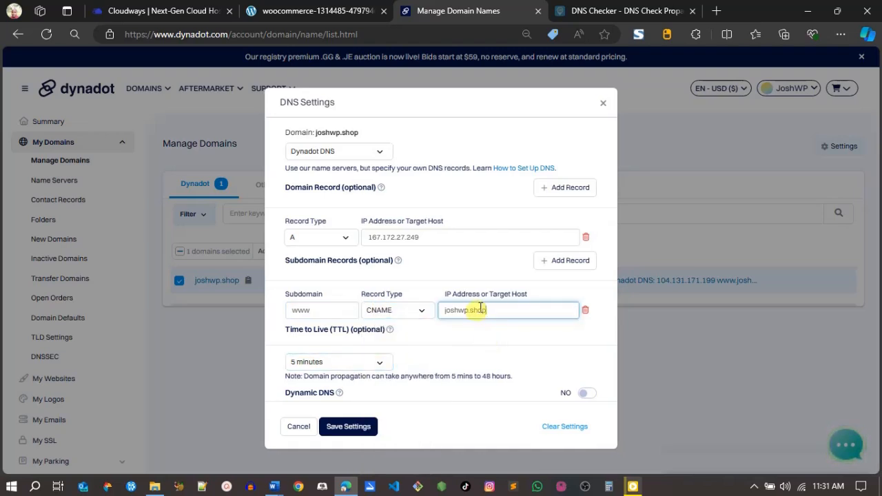
left_click(349, 427)
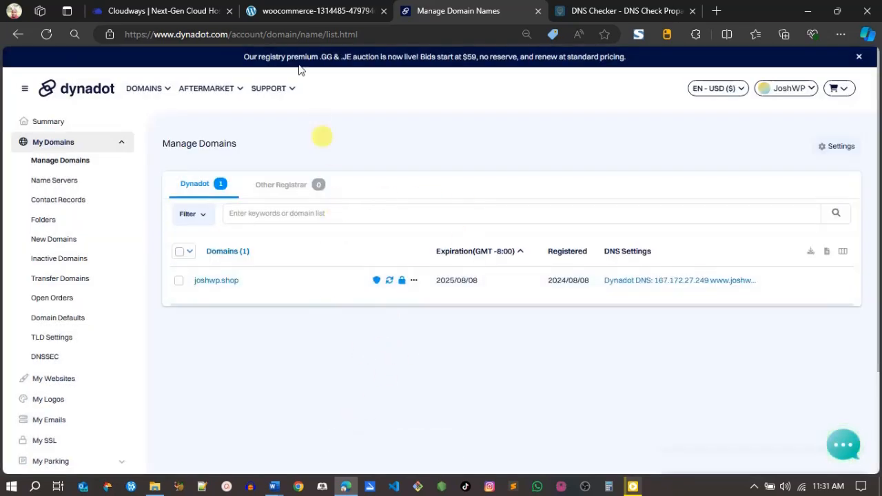
Step: Switch to Cloudways and add joshwp.shop to the JoshWP application's domain list
left_click(142, 8)
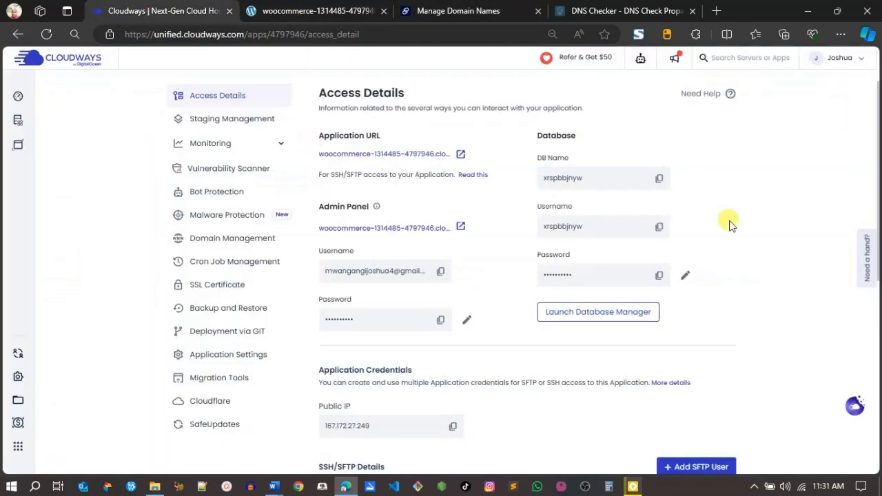
scroll(217, 283, "up", 1)
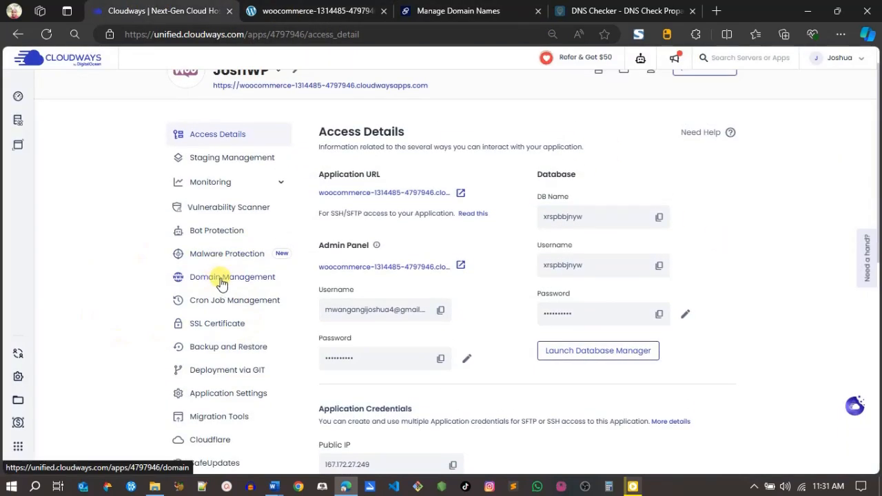
left_click(223, 280)
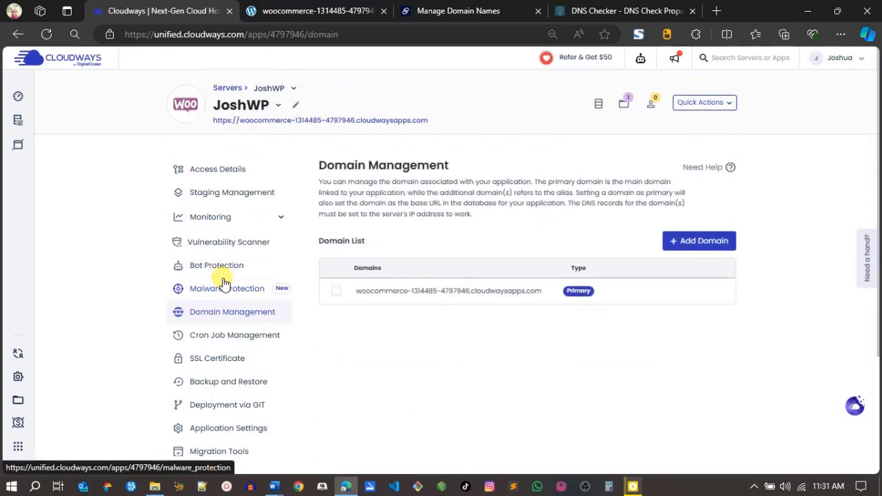
left_click(694, 240)
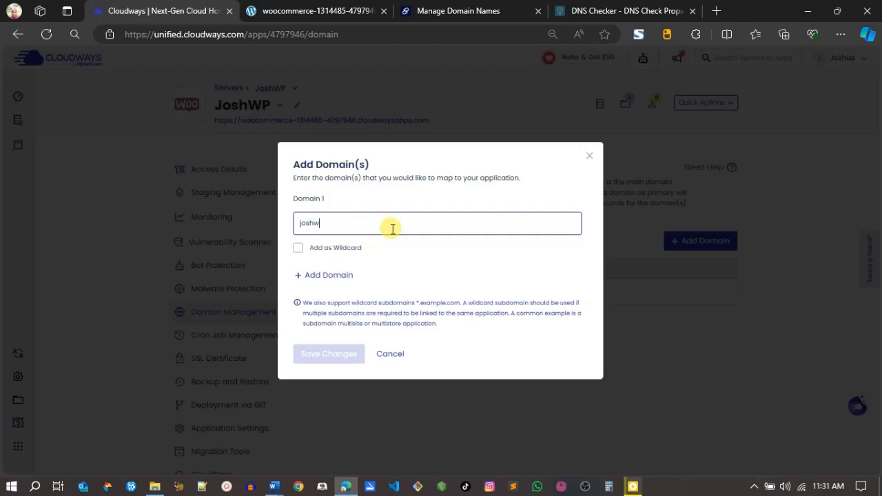
type("joshwp.shop")
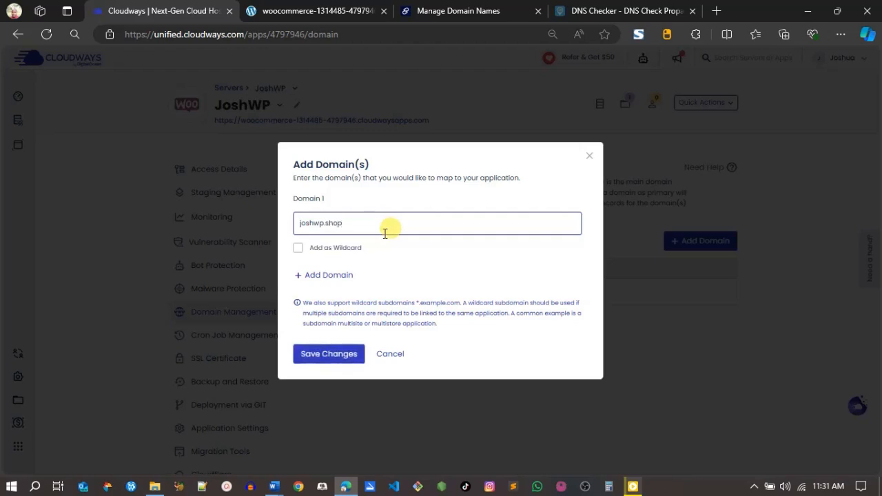
left_click(326, 362)
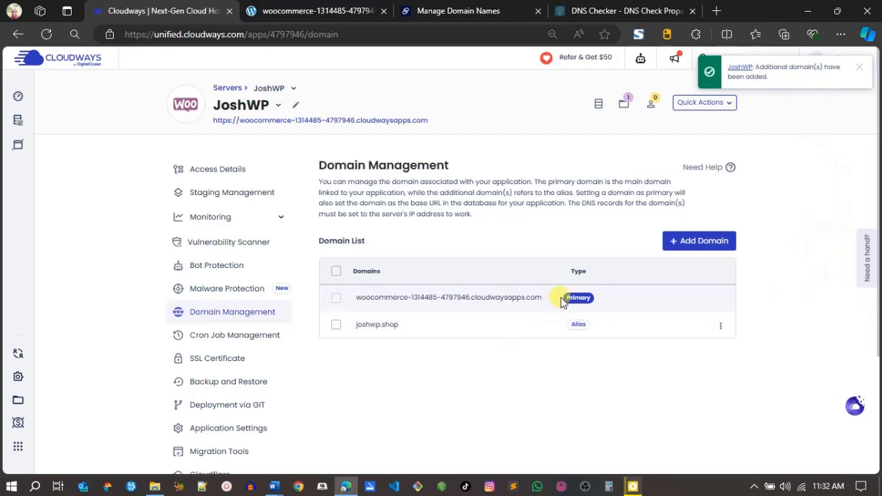
Step: Make joshwp.shop the primary domain of the application
left_click(722, 327)
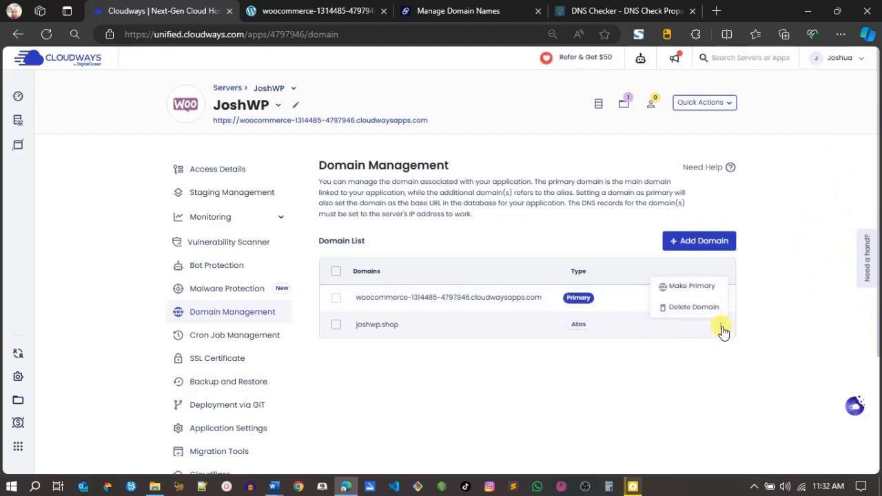
left_click(689, 286)
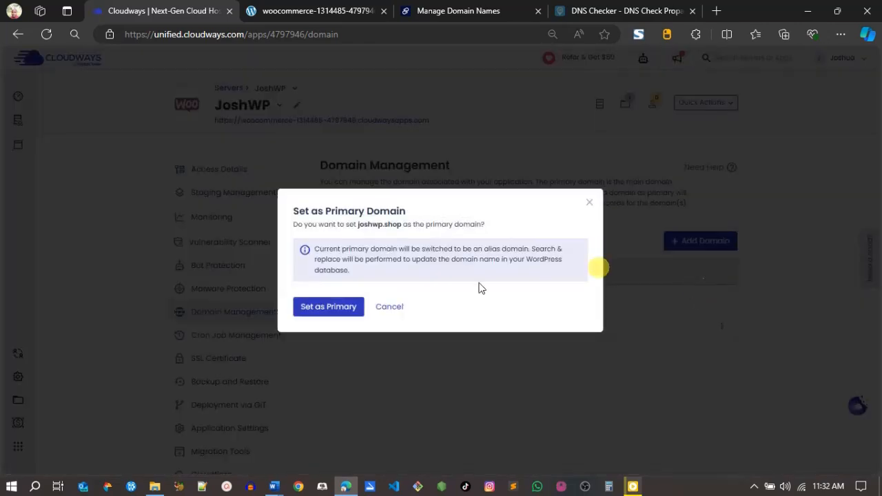
left_click(343, 309)
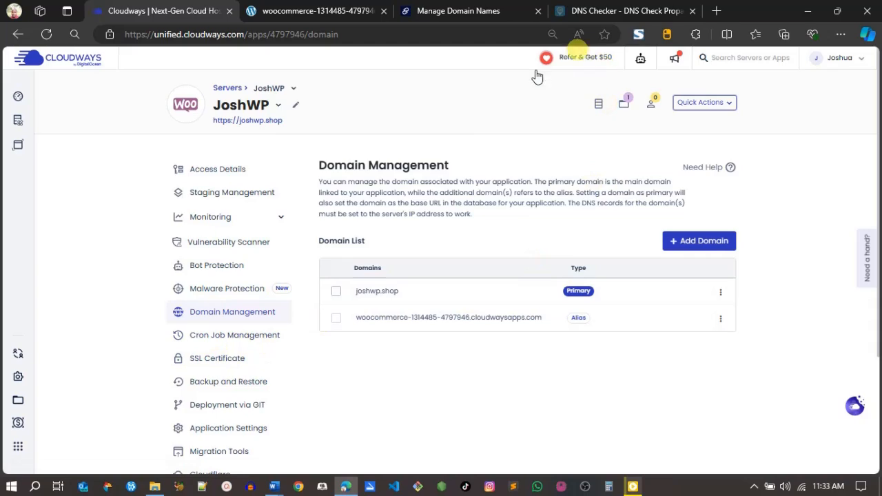
Step: Switch to DNS Checker and check the worldwide propagation of the A record for joshwp.shop
left_click(629, 10)
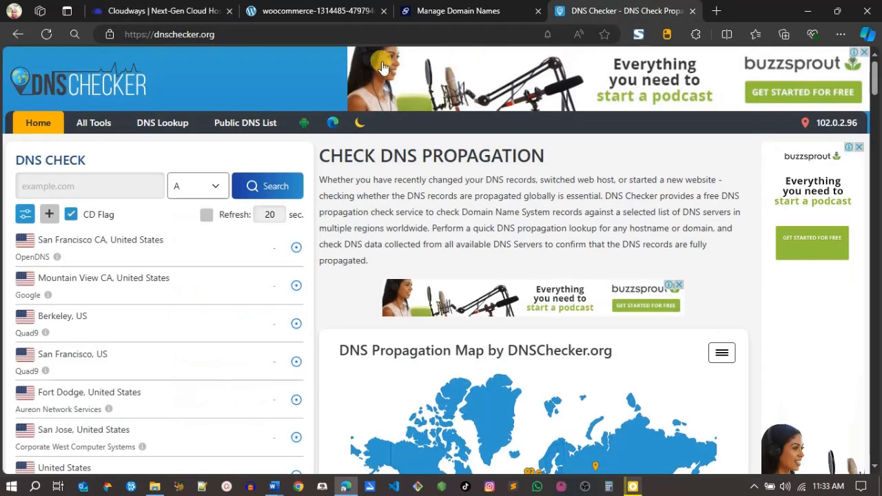
left_click(87, 183)
left_click(60, 233)
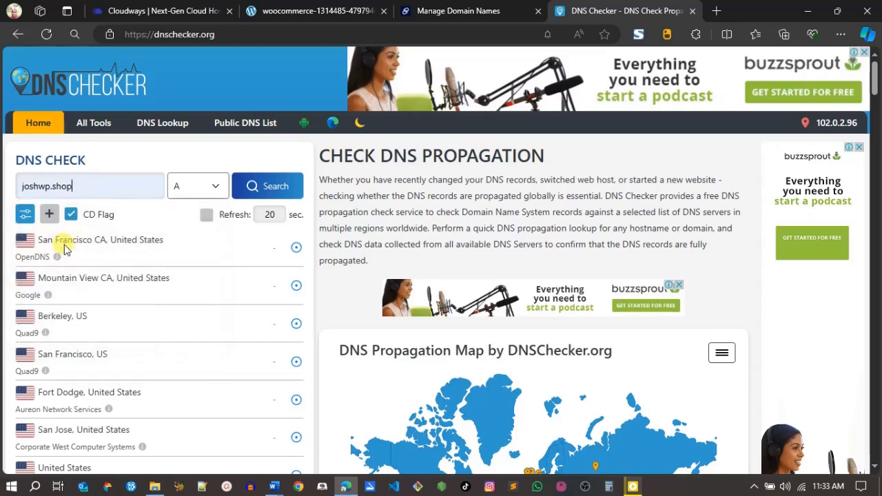
left_click(207, 193)
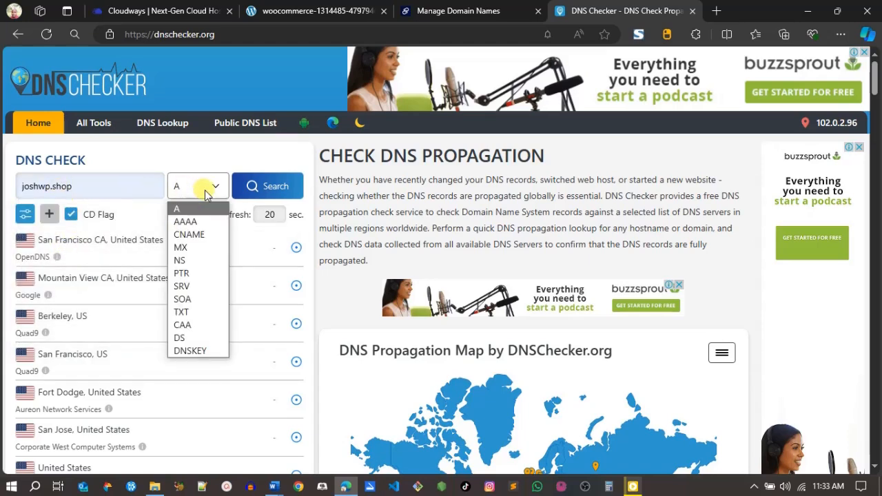
left_click(196, 204)
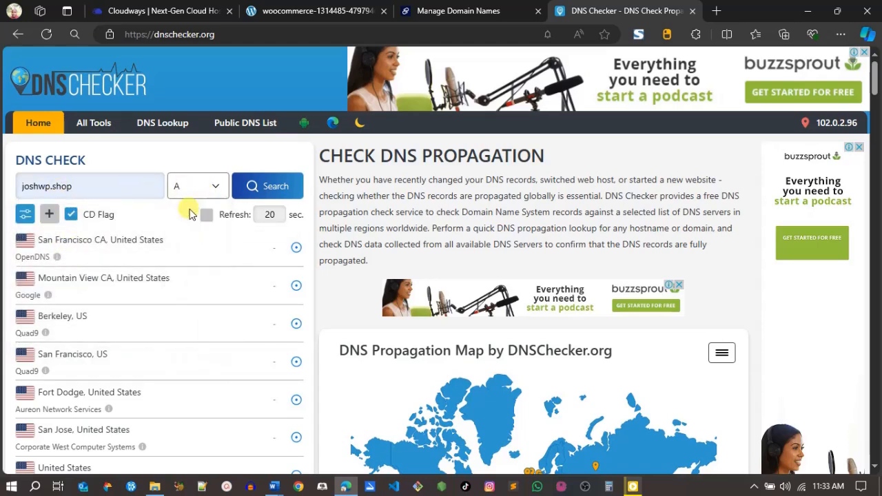
left_click(274, 192)
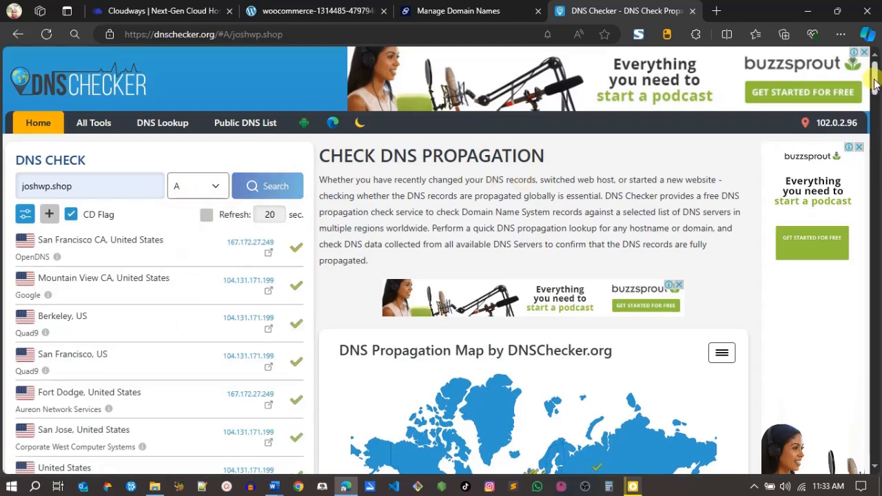
scroll(803, 90, "down", 1)
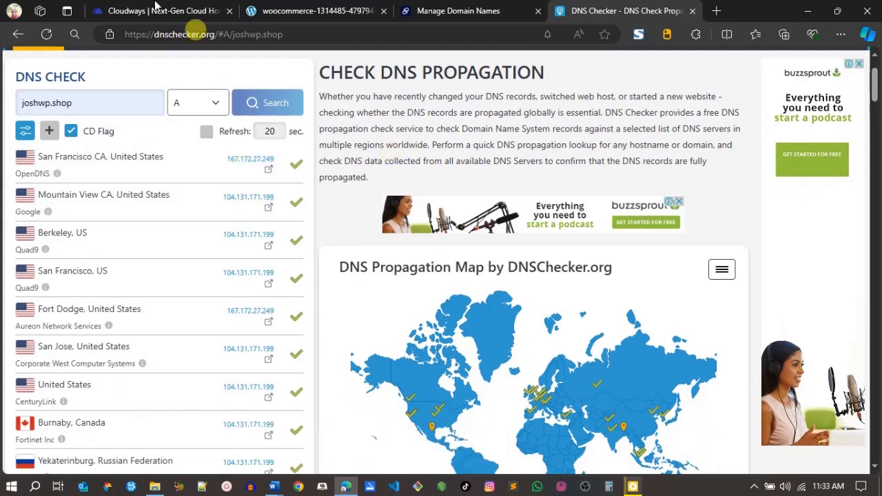
Step: Compare the application's public IP in Cloudways with the addresses listed in the DNS Checker results
left_click(155, 9)
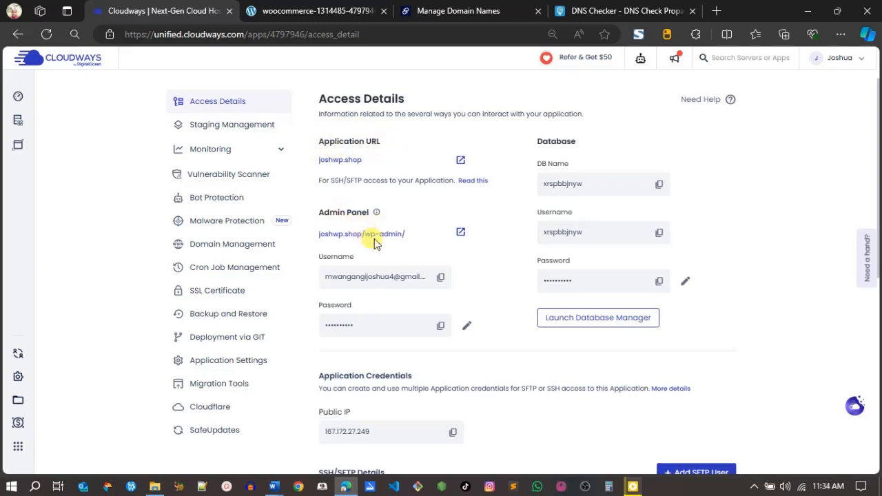
scroll(876, 231, "down", 1)
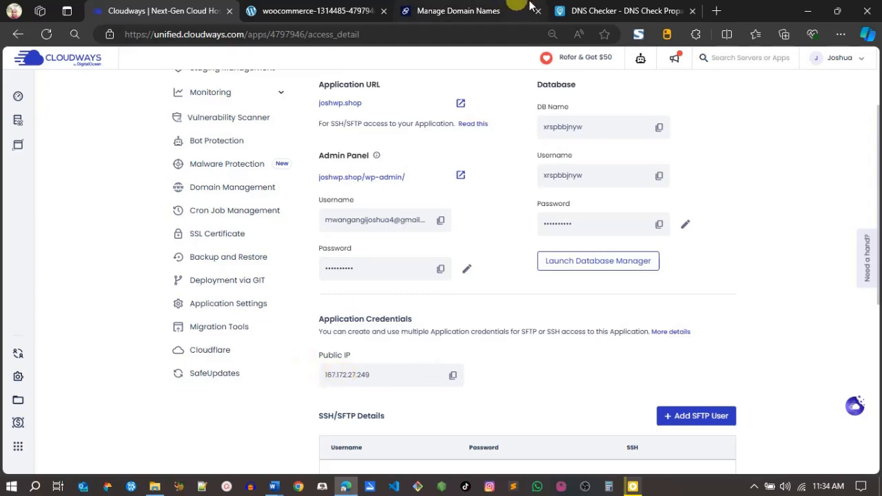
left_click(573, 8)
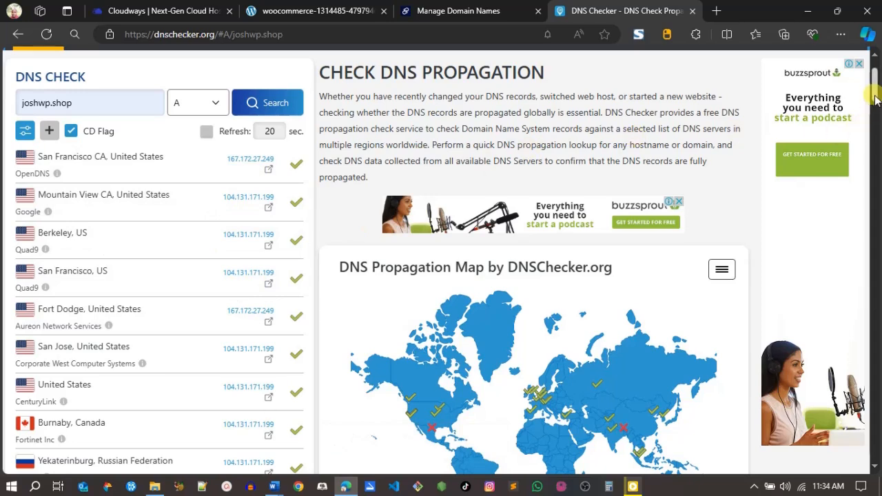
scroll(876, 121, "down", 3)
scroll(288, 214, "down", 3)
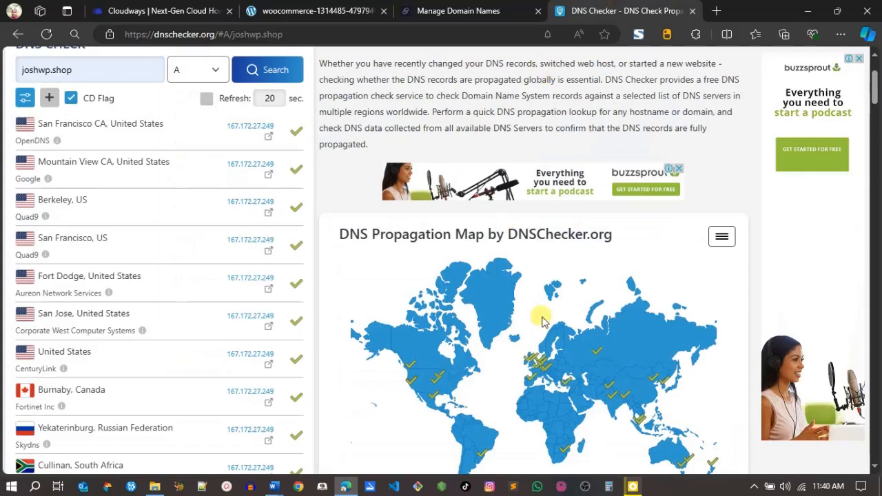
Step: Rerun the A record propagation check for joshwp.shop and review the server results
left_click(265, 69)
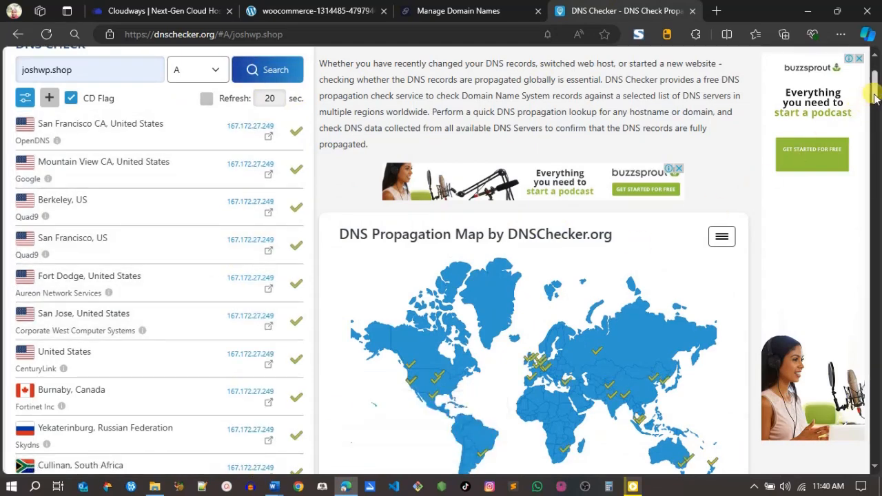
scroll(502, 245, "down", 3)
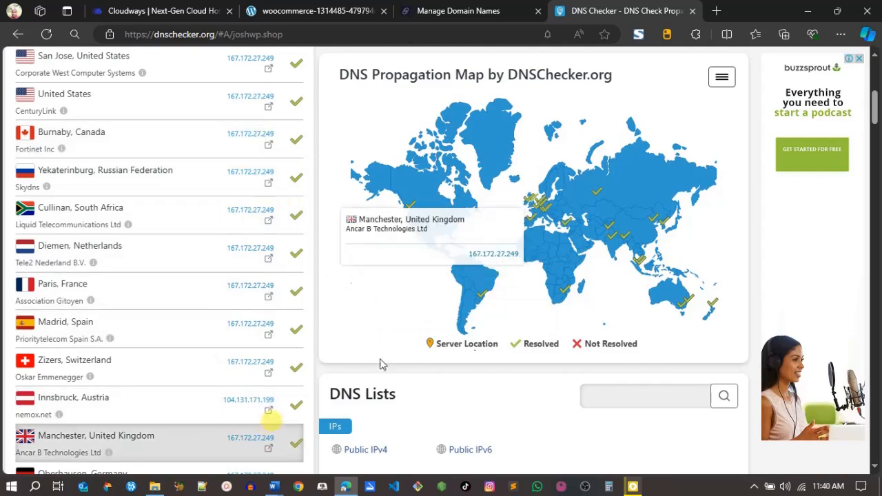
left_click_drag(875, 114, 873, 34)
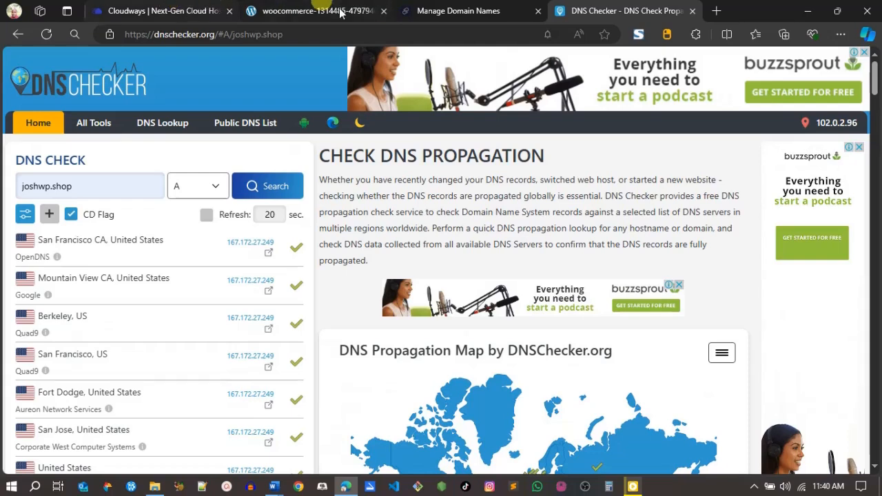
Step: Switch to Cloudways, open the application's SSL certificate settings and choose Let's Encrypt as the certificate type
left_click(384, 12)
left_click(187, 11)
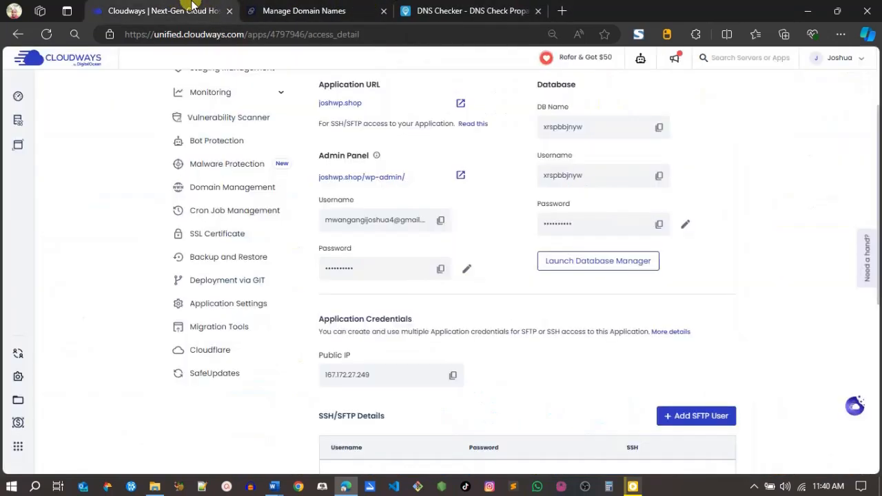
left_click(205, 238)
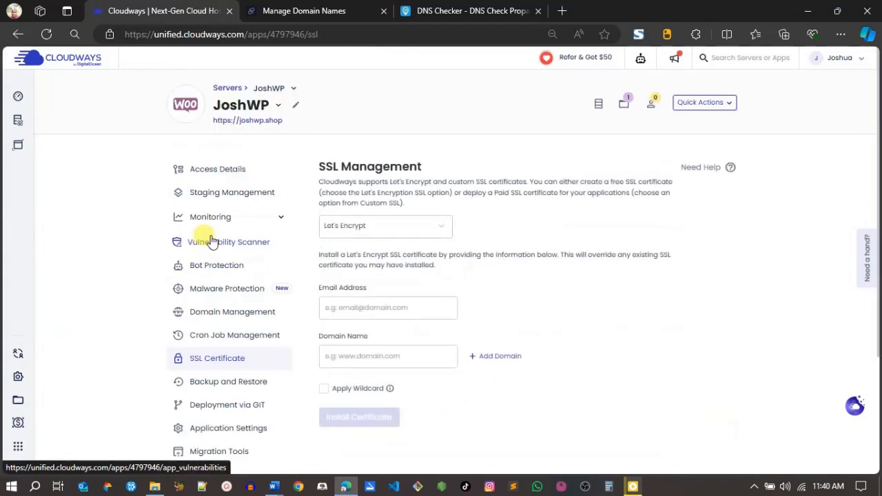
left_click(367, 229)
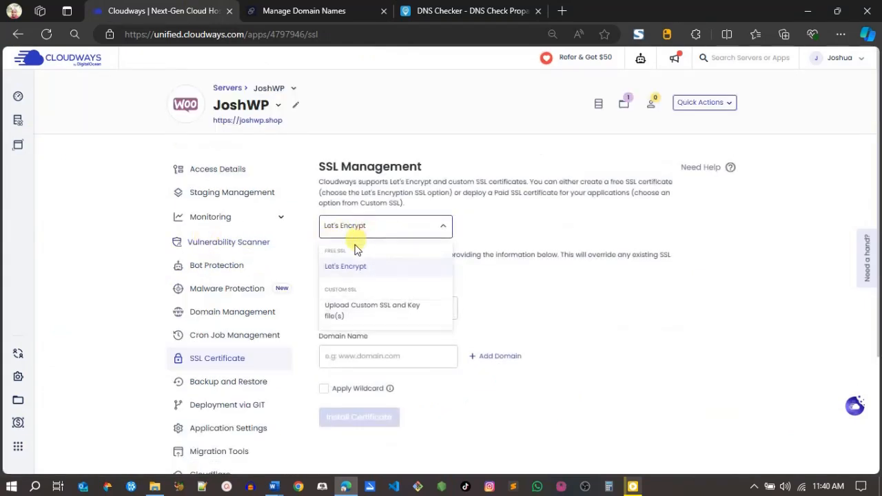
left_click(352, 267)
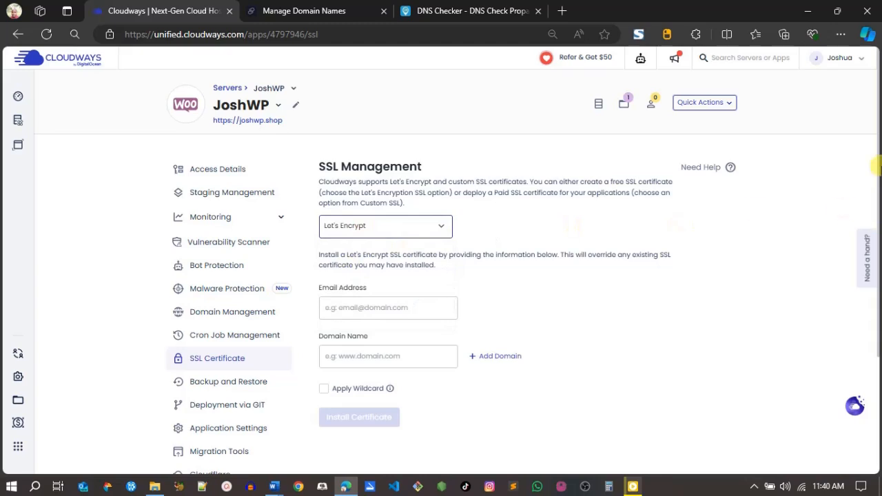
Step: Fill in the contact email and the domain joshwp.shop, and install the Let's Encrypt certificate
scroll(651, 202, "down", 3)
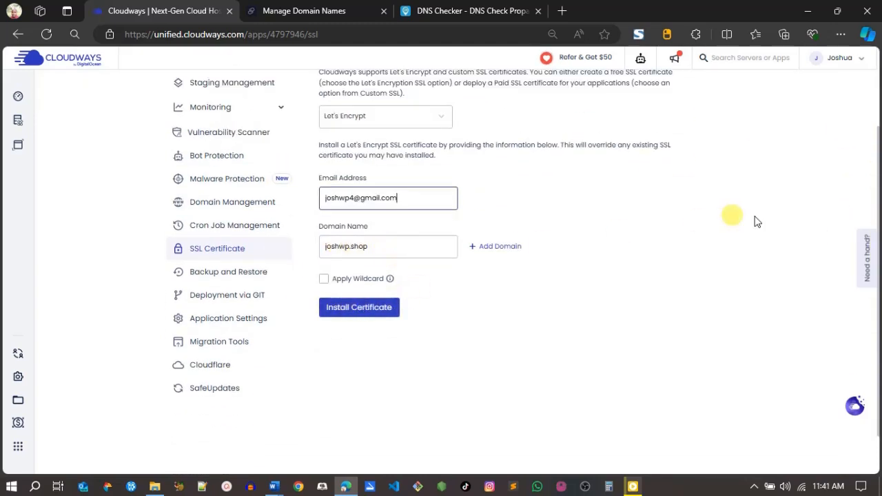
mouse_move(880, 183)
left_mouse_down()
mouse_move(879, 100)
mouse_move(879, 167)
left_mouse_up()
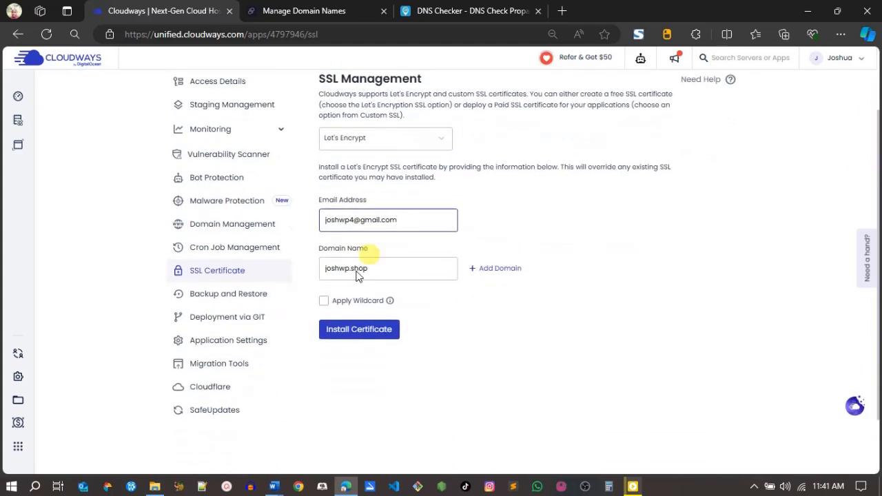
left_click(350, 335)
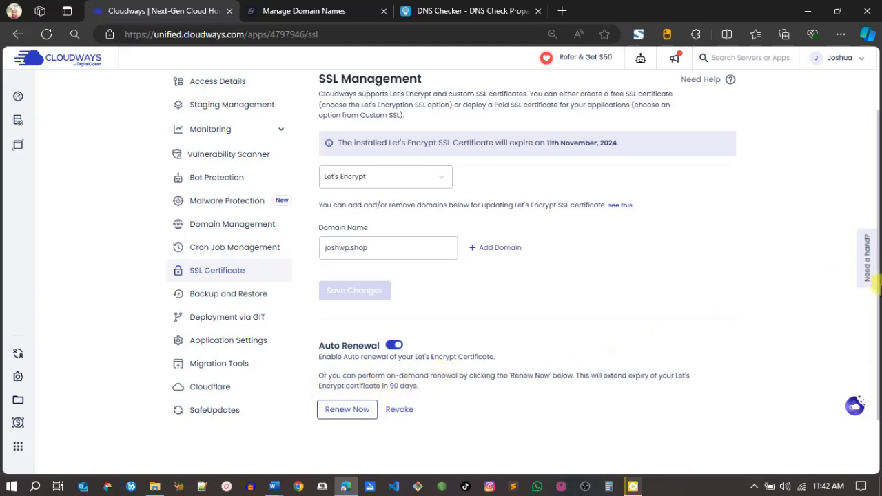
Step: Open the live site joshwp.shop from the application's access details and look through its homepage
left_click_drag(879, 285, 878, 211)
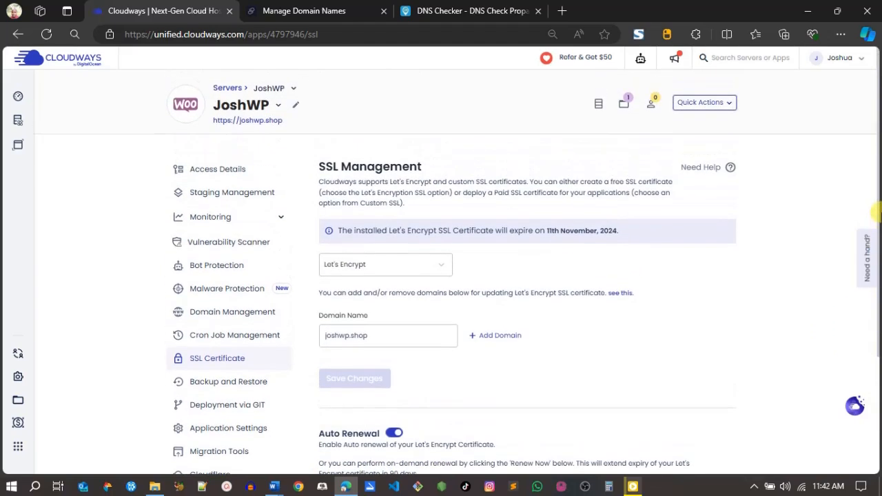
left_click(195, 170)
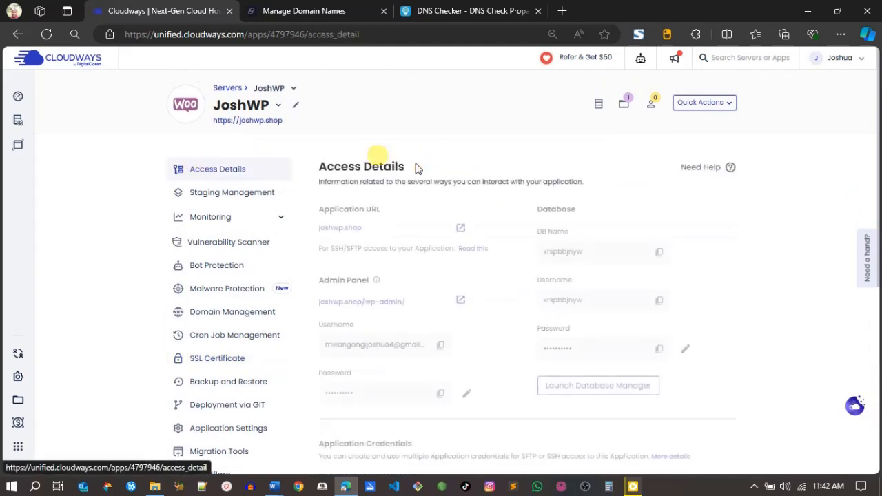
left_click(459, 226)
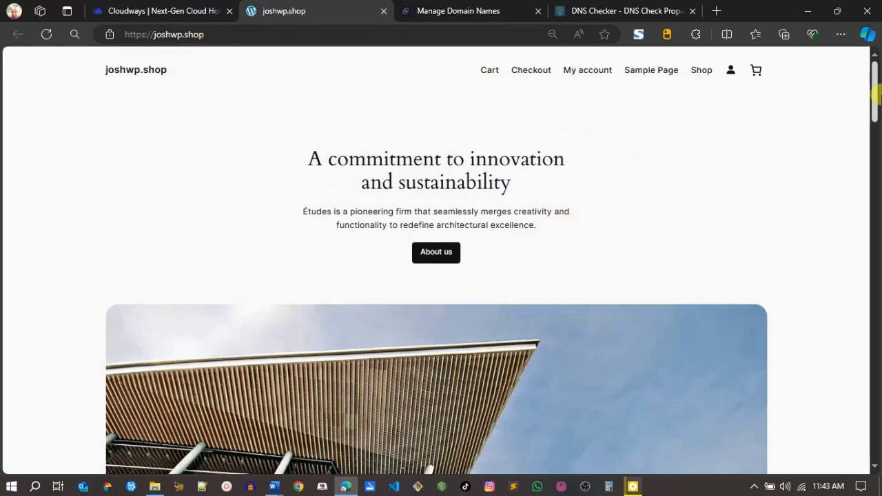
left_click_drag(879, 100, 879, 314)
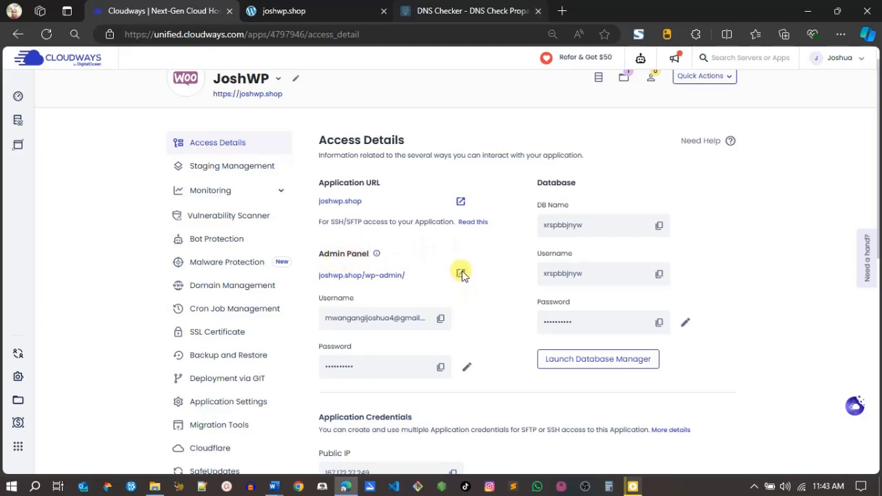
Step: Open the WordPress admin login page from the Cloudways access details and clear the prefilled username
left_click(461, 274)
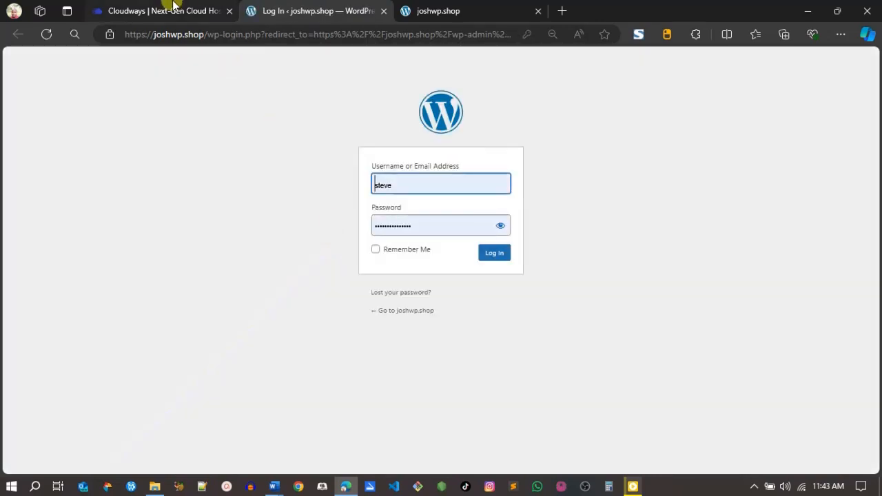
left_click(173, 7)
left_click(284, 11)
double_click(383, 184)
key("BackSpace")
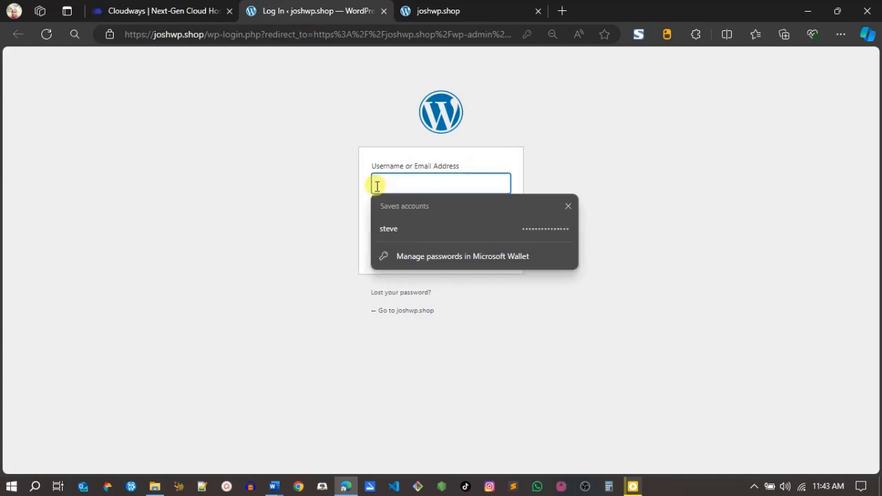
left_click(311, 207)
Step: Copy the admin username from the Cloudways access details into the WordPress login form
left_click(184, 7)
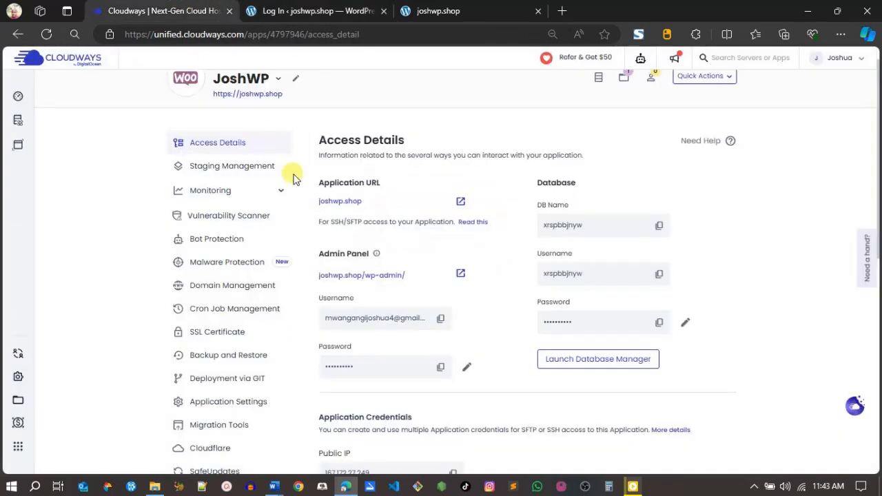
left_click(442, 320)
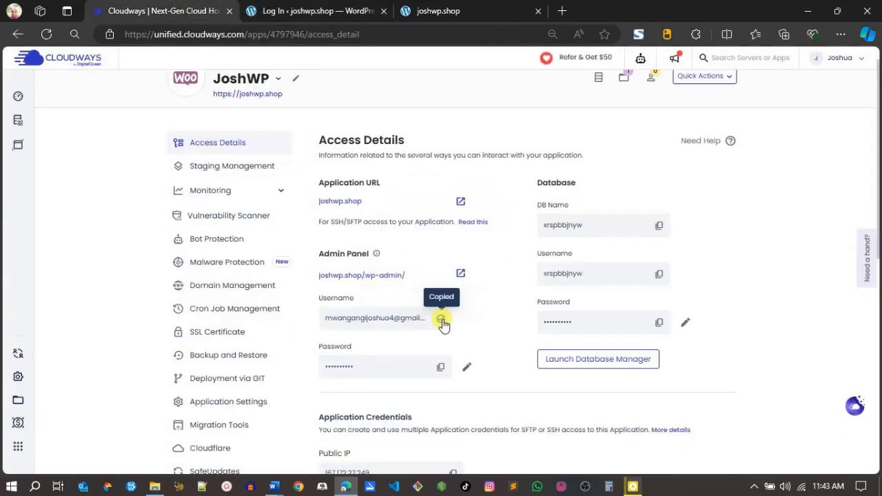
left_click(297, 10)
left_click(396, 184)
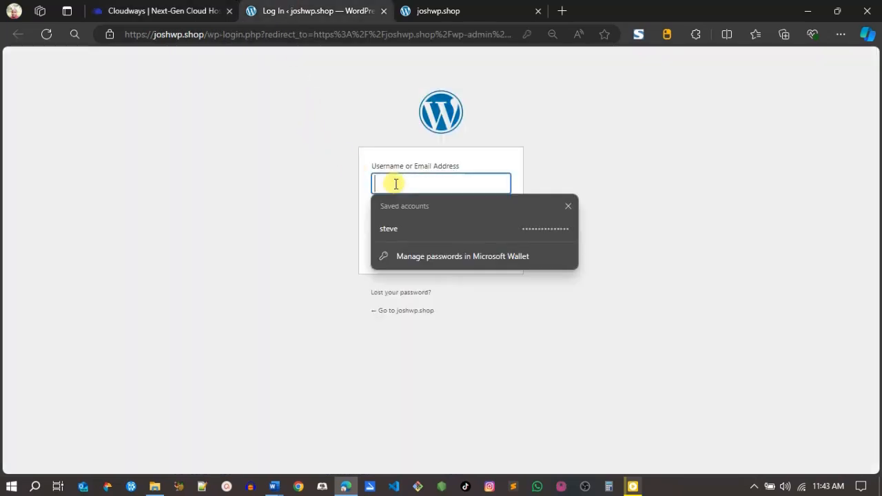
key("ctrl+v")
left_click(243, 197)
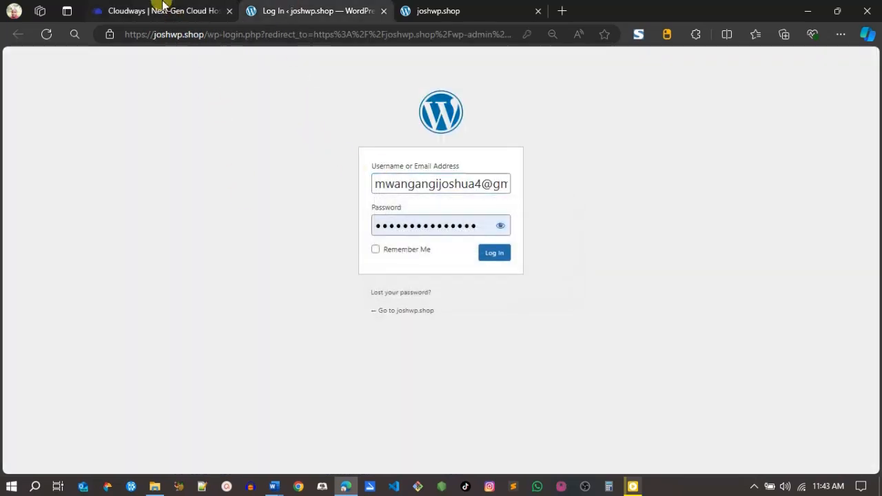
Step: Copy the admin password from Cloudways into the WordPress login form's password field and log in
left_click(164, 6)
left_click(441, 366)
left_click(297, 10)
left_click(459, 224)
key("ctrl+a")
key("ctrl+v")
left_click(492, 256)
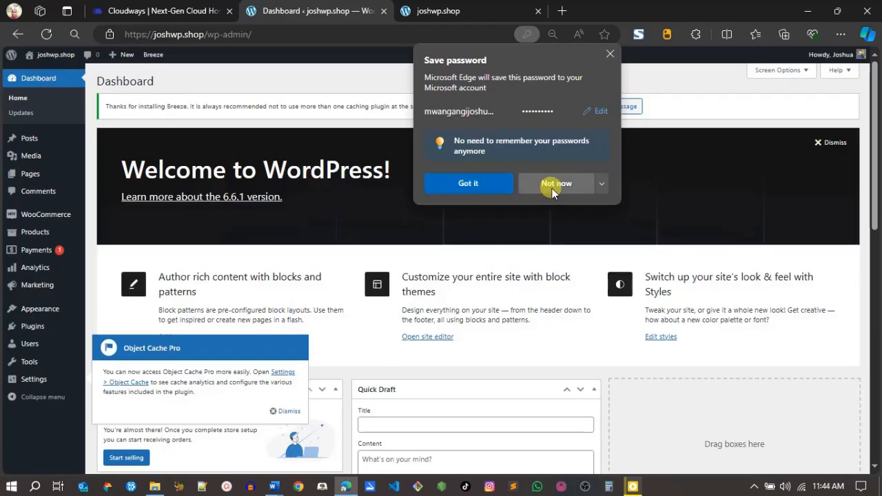
Step: Dismiss the browser's save-password prompt and the WordPress welcome panel, and look over the dashboard
left_click(610, 53)
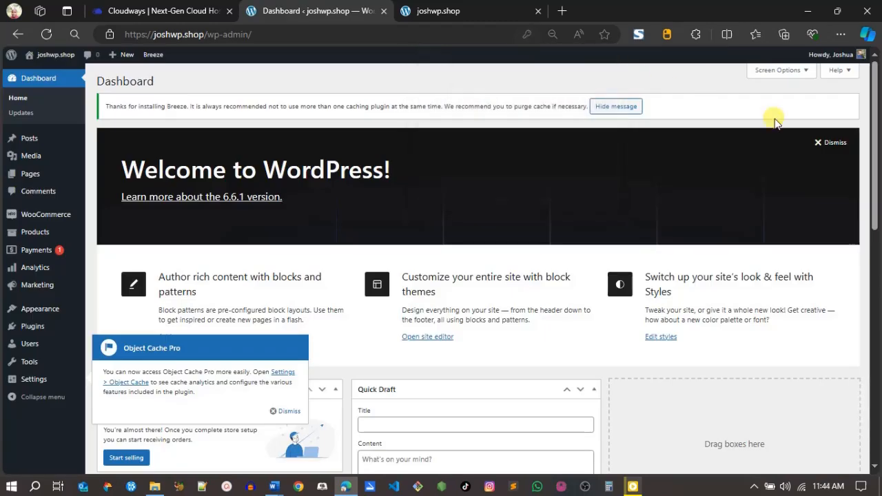
left_click(822, 143)
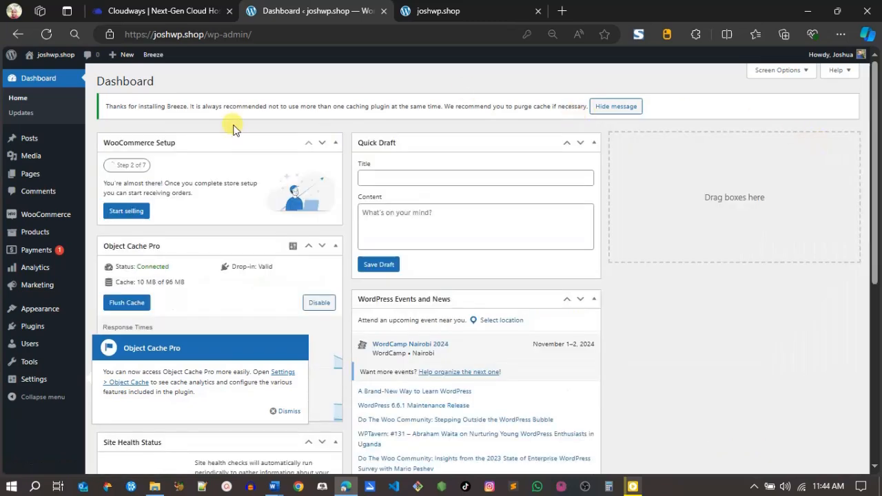
left_click_drag(875, 155, 876, 166)
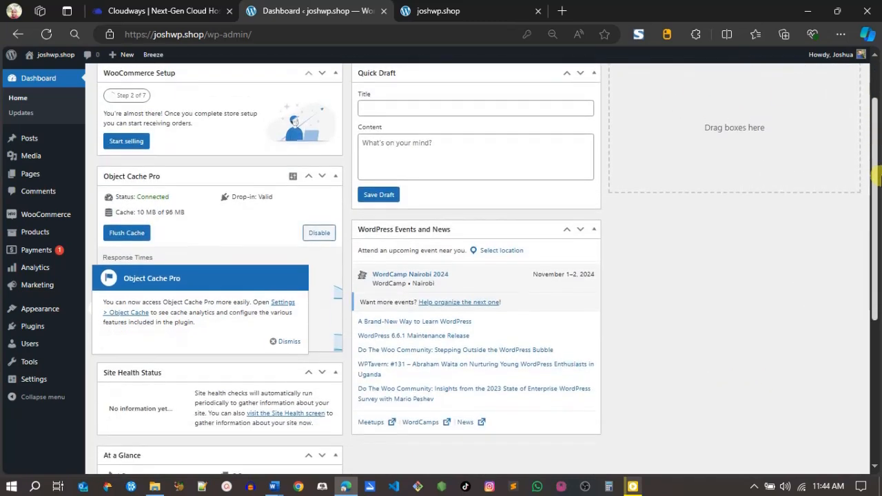
scroll(874, 165, "up", 1)
mouse_move(35, 221)
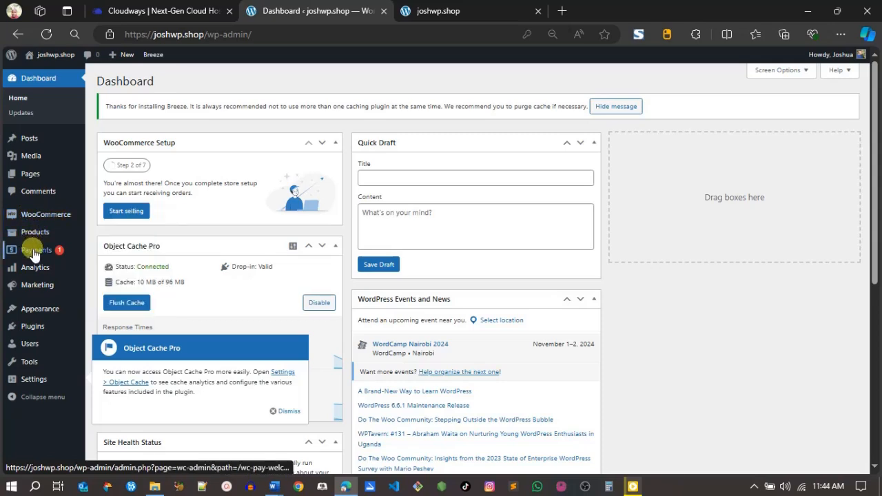
Step: Delete the Hello Dolly plugin from the installed plugins
left_click(39, 329)
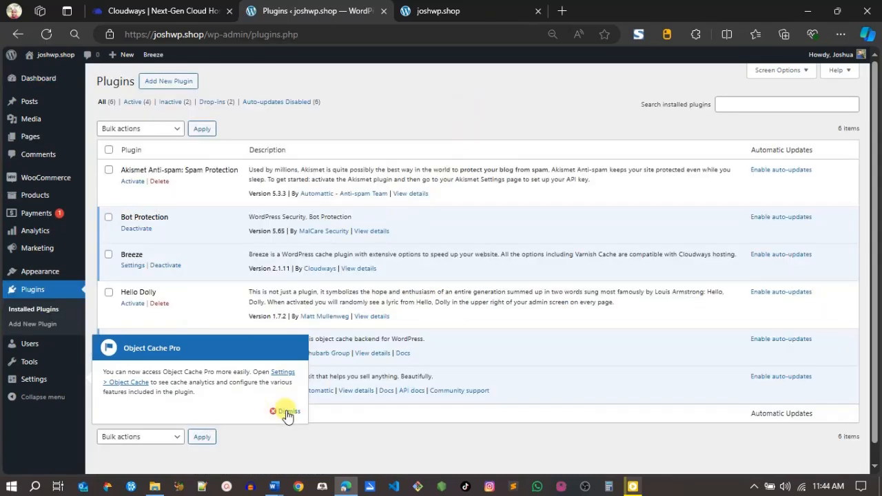
left_click(159, 304)
left_click(502, 104)
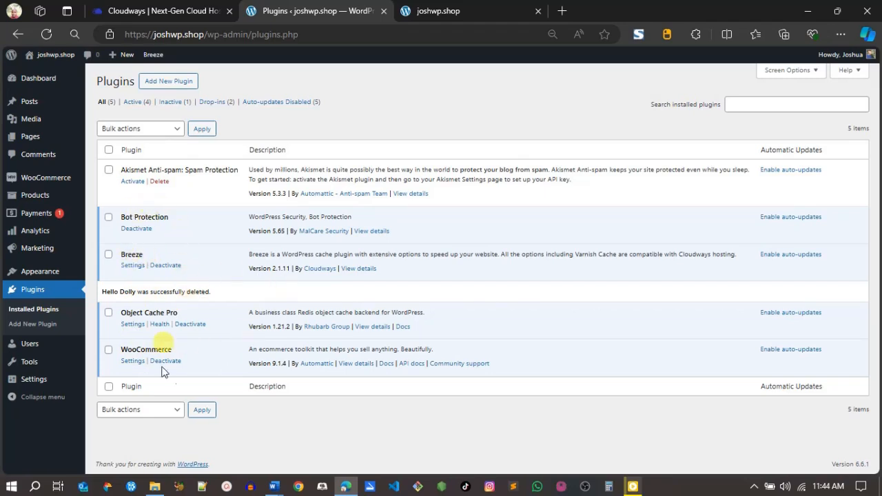
Step: In the Breeze plugin's basic options, enable lazy loading for images, iframes and videos, plus native browser lazy load
left_click(133, 266)
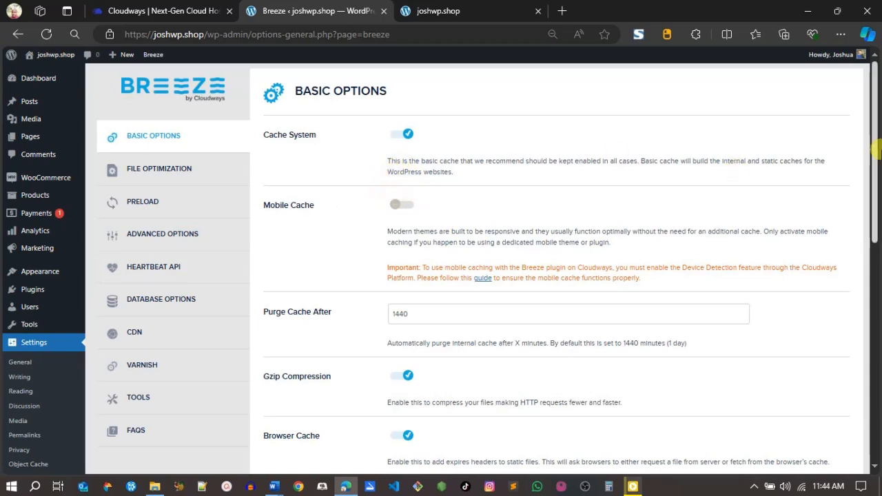
scroll(874, 173, "down", 2)
scroll(874, 189, "down", 2)
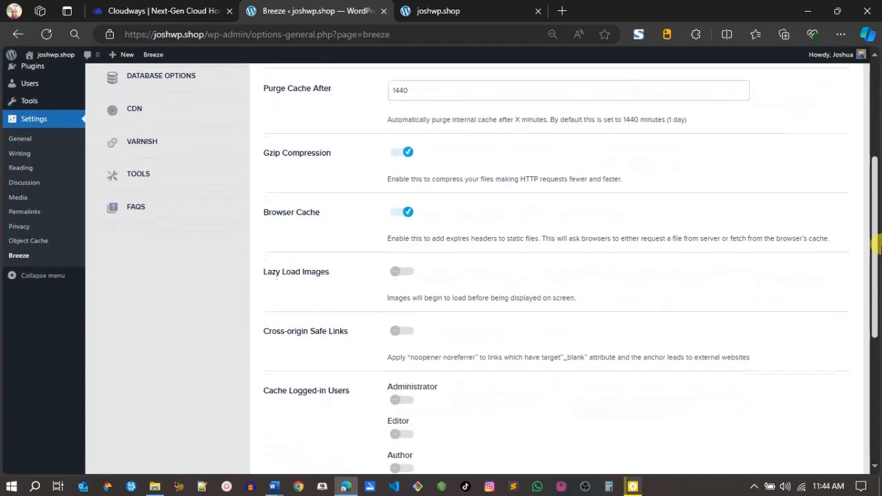
left_click(395, 270)
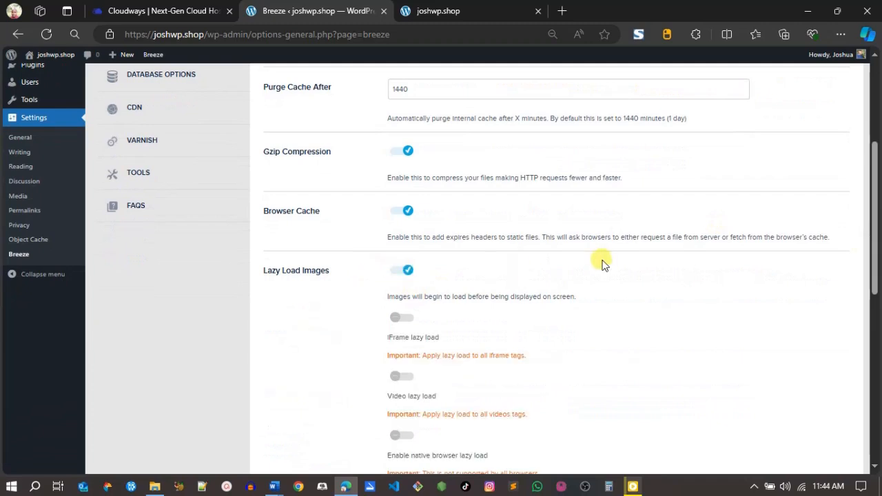
scroll(877, 242, "down", 2)
scroll(876, 243, "down", 1)
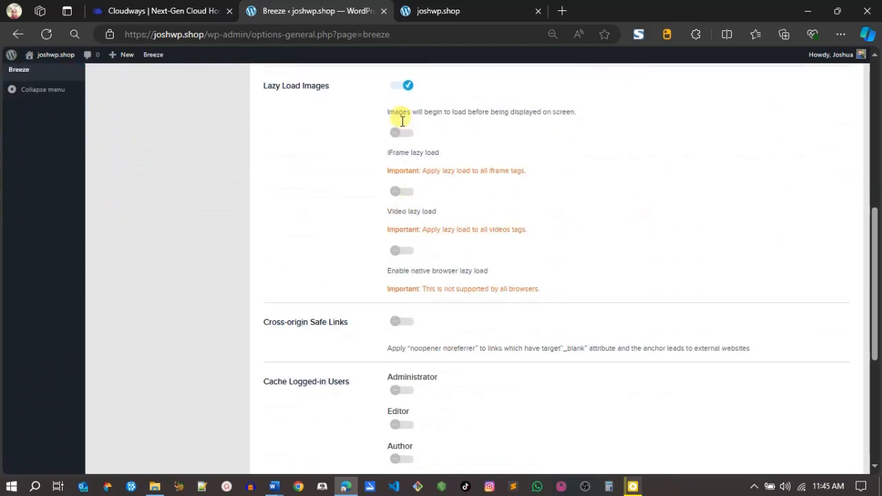
left_click(400, 251)
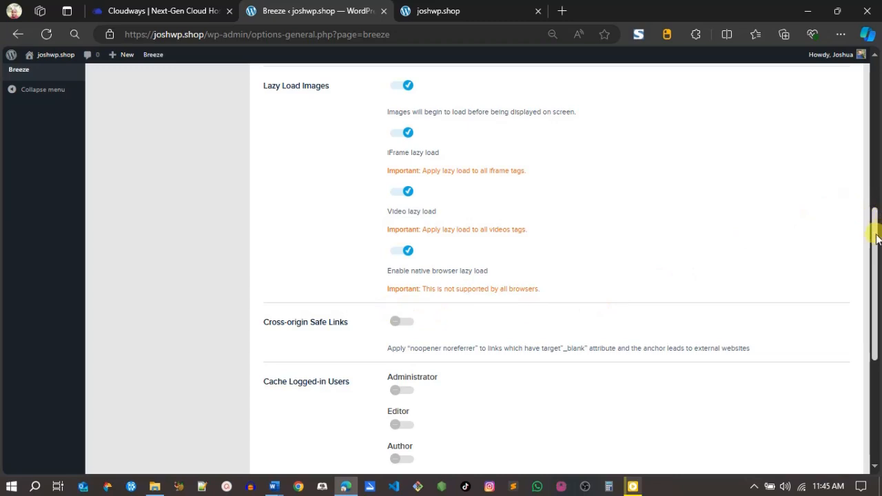
Step: Enable Cross-origin Safe Links in Breeze and save the basic options
scroll(875, 241, "down", 1)
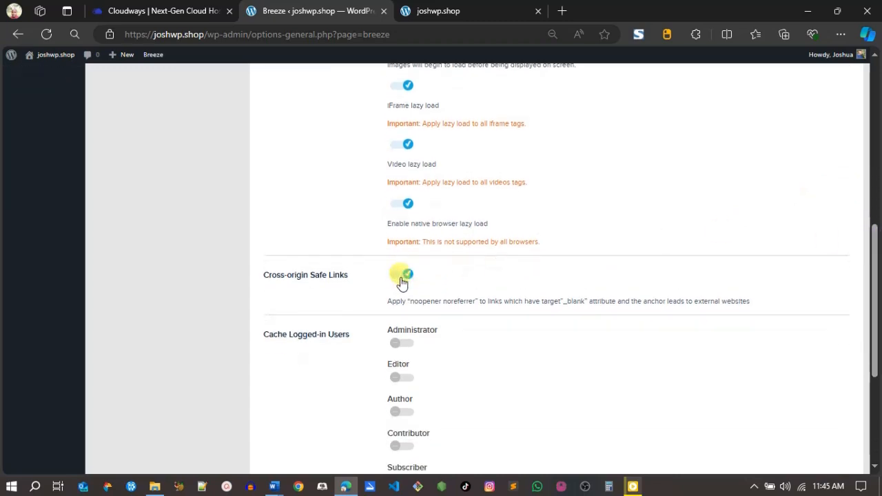
left_click_drag(876, 265, 877, 371)
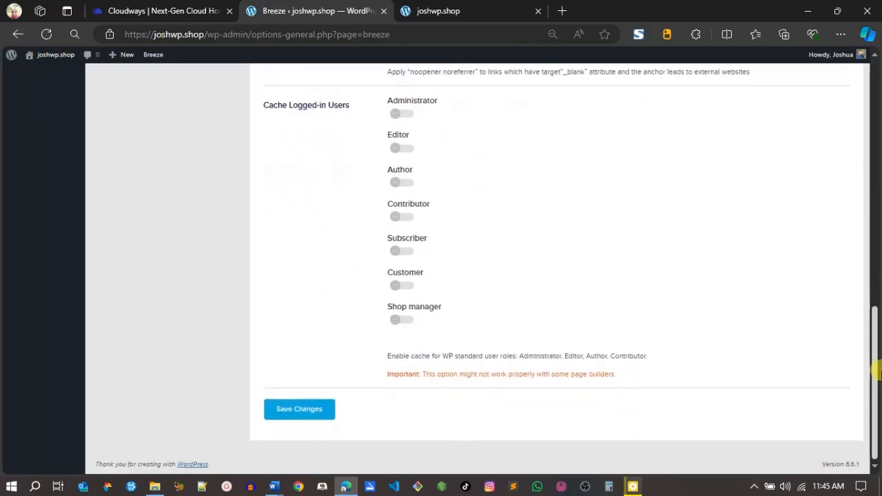
left_click(310, 411)
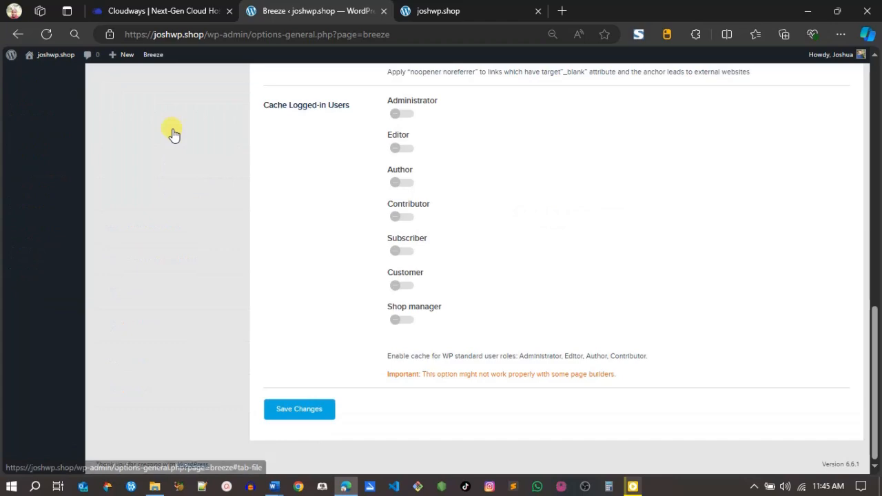
Step: Enable HTML Minify and CSS Minify in Breeze's file optimization settings
left_click_drag(876, 359, 876, 120)
left_click(163, 173)
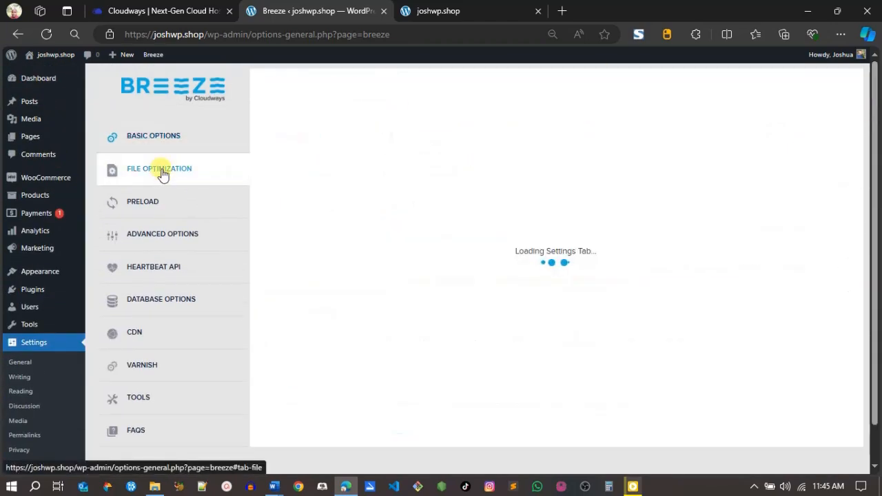
left_click(410, 177)
left_click(411, 329)
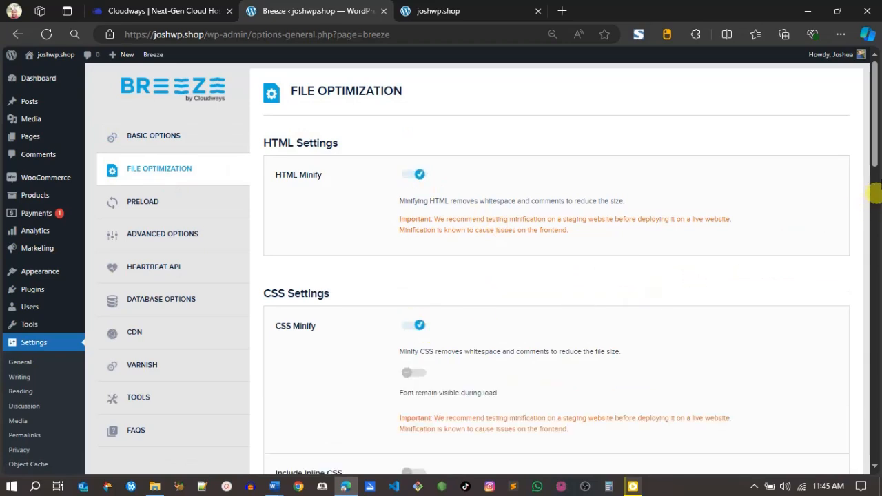
left_click_drag(875, 146, 875, 197)
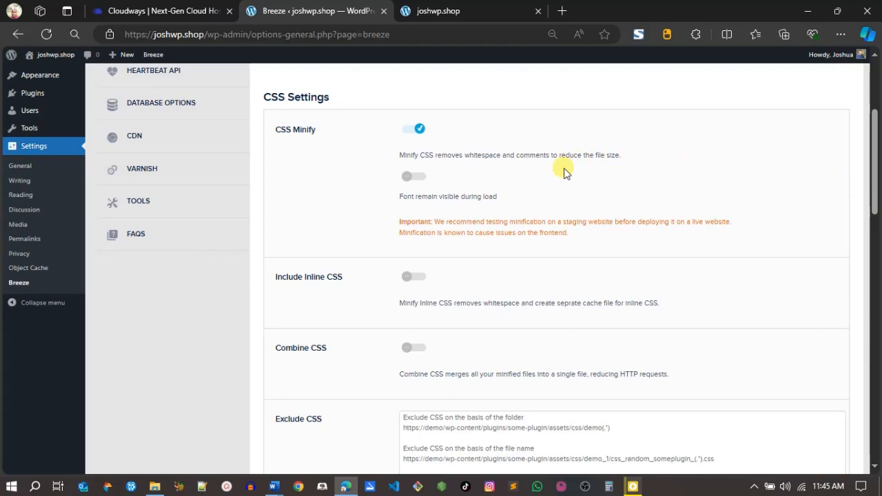
Step: Enable Include Inline CSS and Combine CSS, plus JS Minify and Include Inline JS, in Breeze's file optimization settings
left_click(412, 277)
left_click(408, 350)
left_click_drag(876, 158, 877, 258)
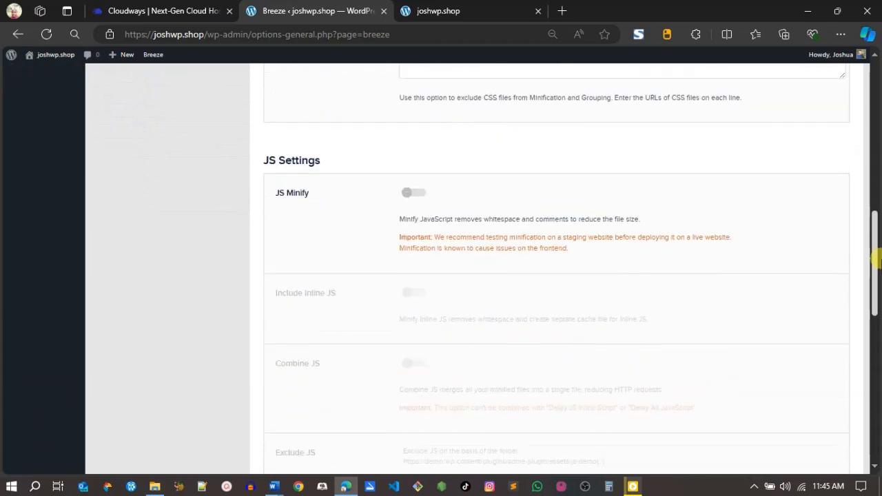
left_click(413, 194)
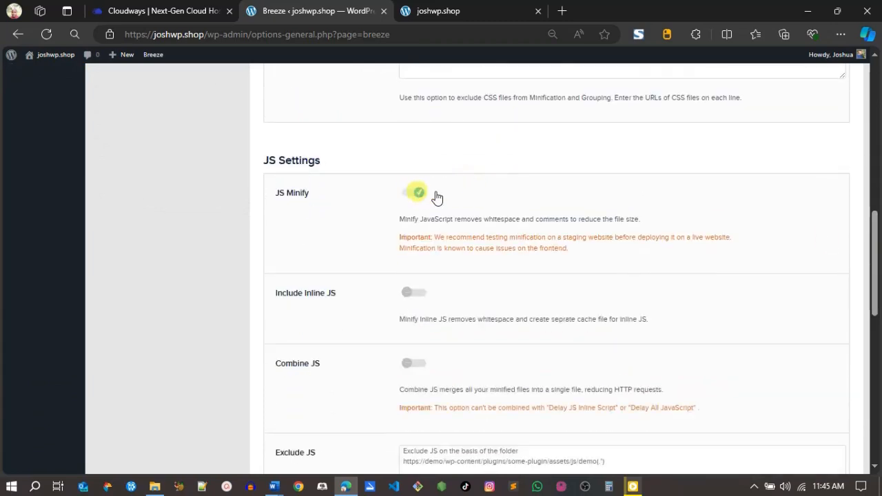
left_click(408, 295)
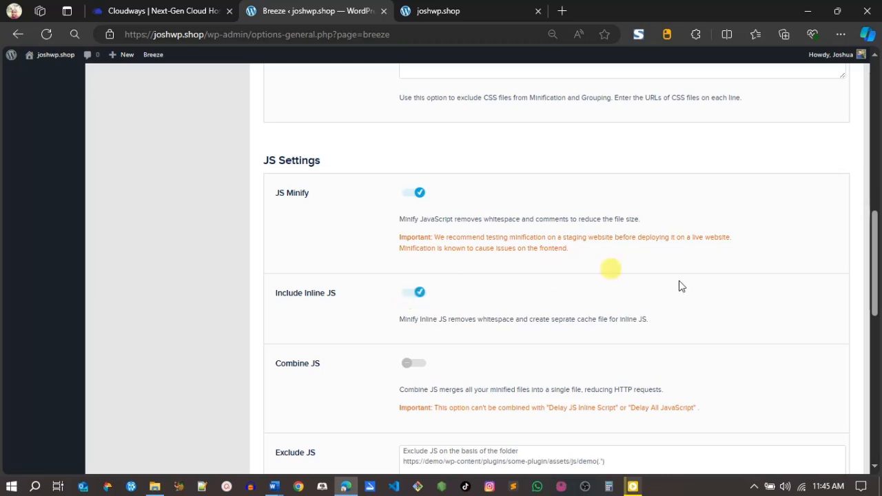
Step: Enable Delay JS Inline Scripts and save the file optimization settings
left_click_drag(874, 246, 876, 334)
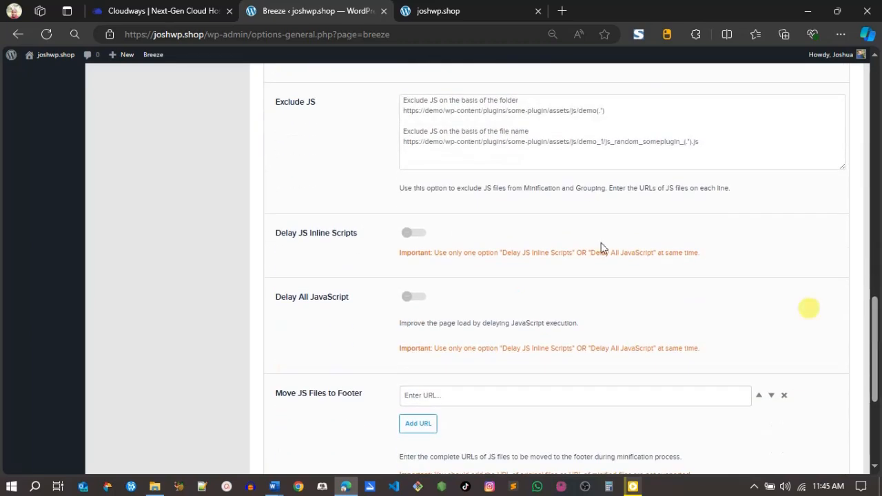
left_click(413, 235)
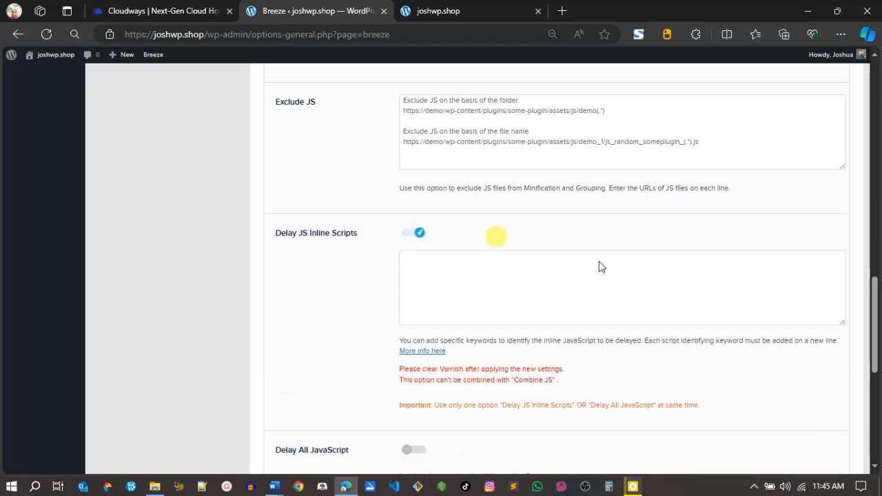
left_click_drag(876, 320, 876, 434)
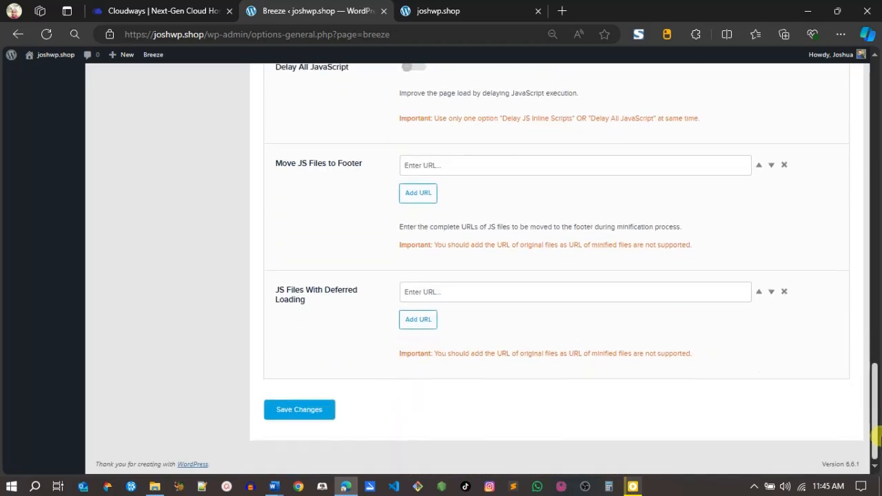
left_click(309, 416)
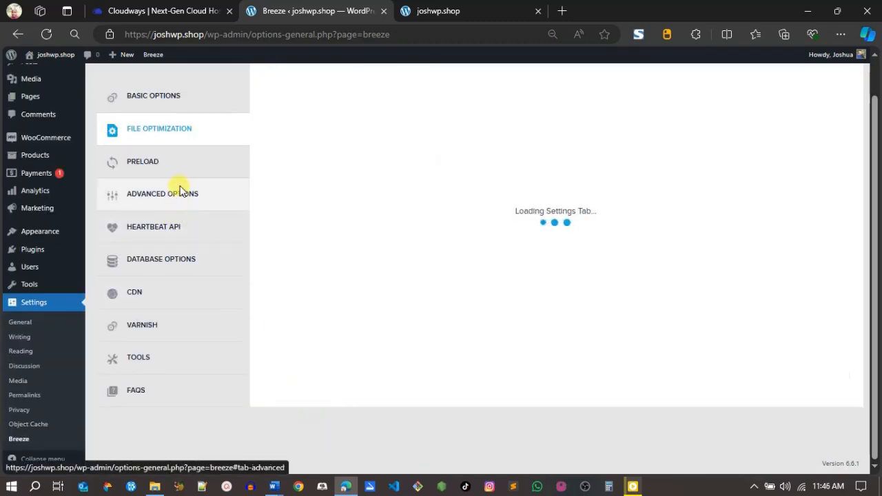
Step: Review Breeze's Preload settings for web fonts, links and DNS prefetch
left_click_drag(873, 414, 876, 137)
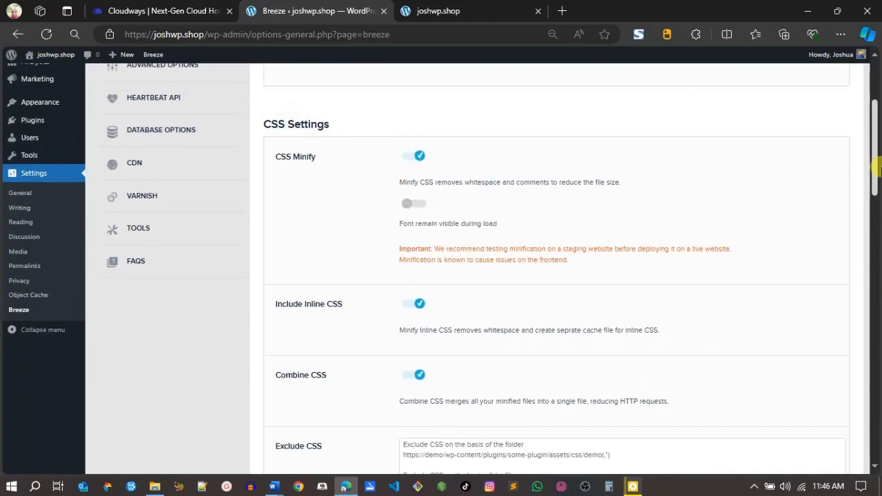
left_click_drag(876, 168, 876, 142)
left_click(213, 143)
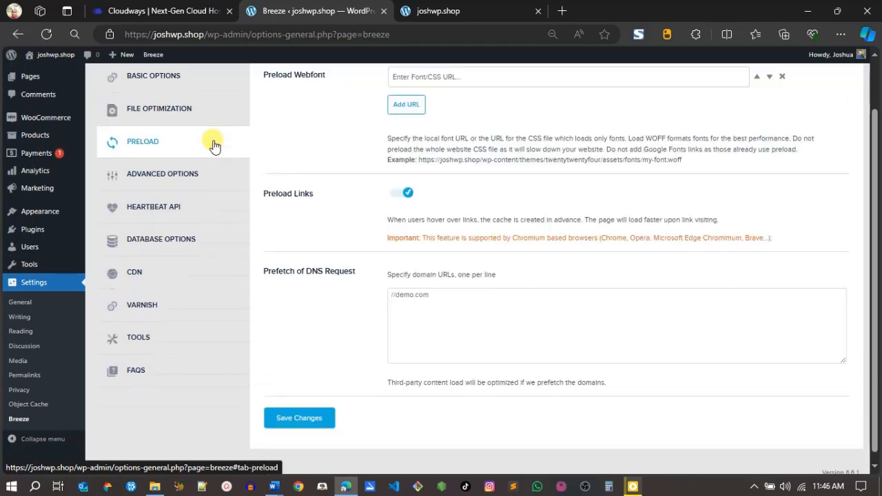
mouse_move(878, 202)
left_mouse_down()
mouse_move(879, 114)
mouse_move(879, 198)
left_mouse_up()
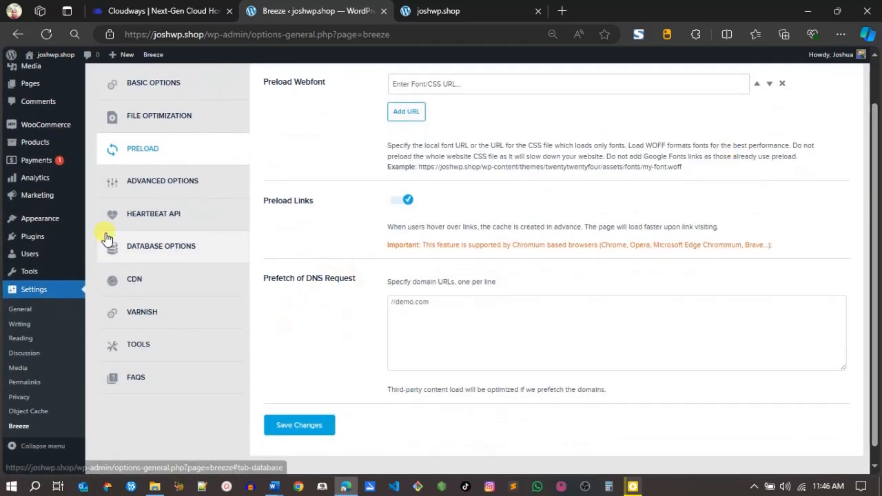
Step: In Breeze's advanced options, enable Disable Emoji and local hosting of Google Fonts, Google Analytics, Facebook Pixel and Gravatars, and save the changes
left_click(162, 187)
left_click_drag(877, 181, 874, 229)
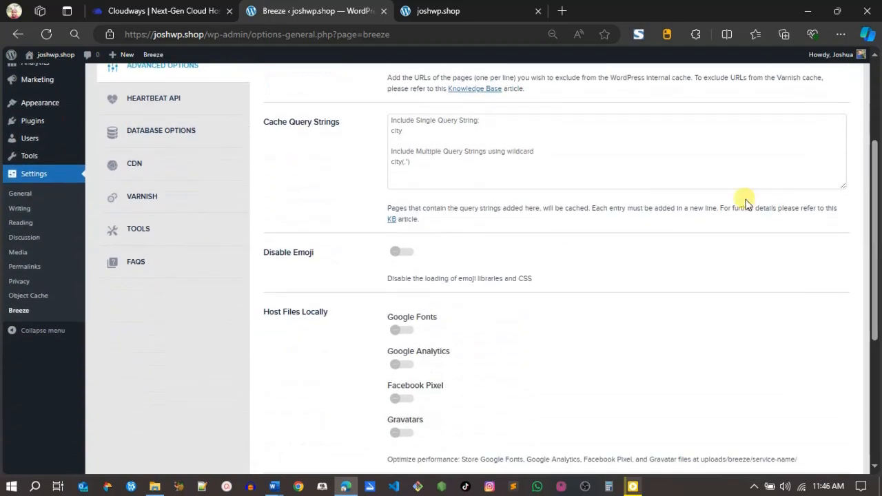
left_click(400, 254)
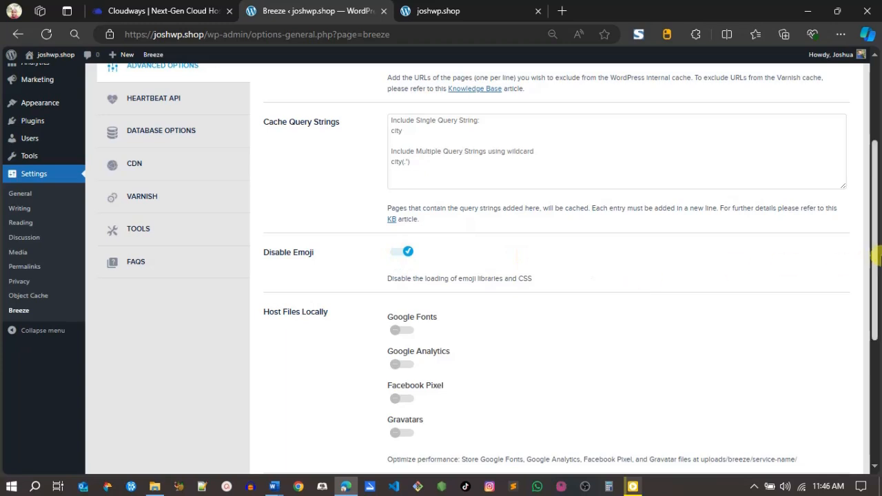
scroll(441, 281, "down", 2)
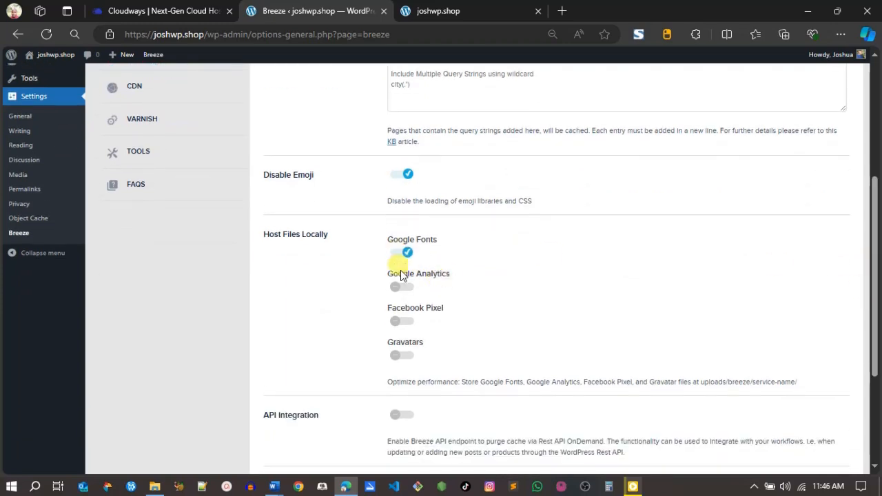
left_click(399, 289)
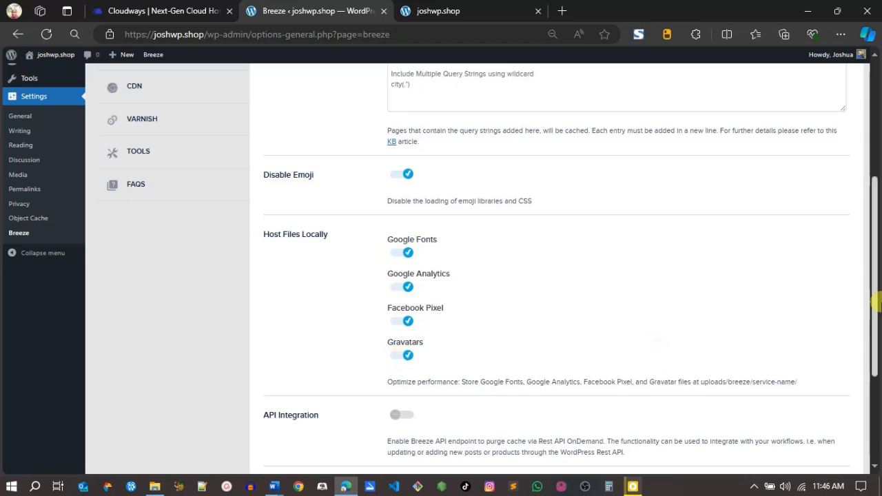
scroll(875, 302, "down", 3)
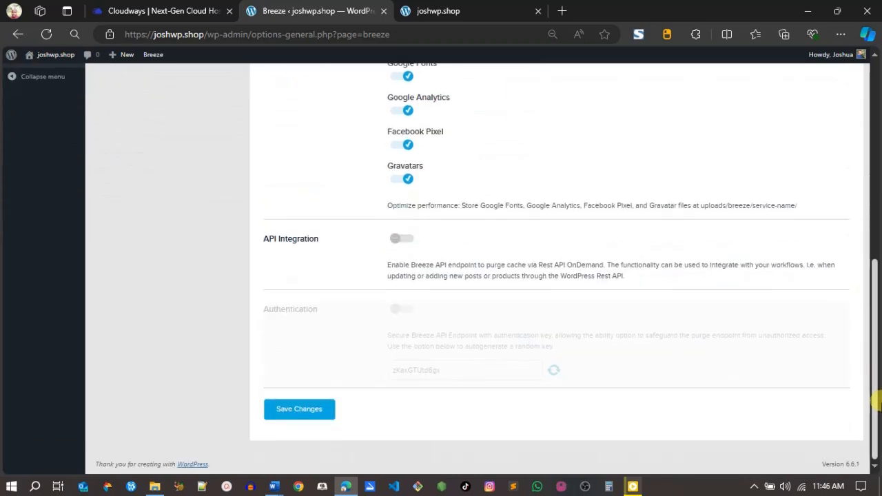
left_click(299, 410)
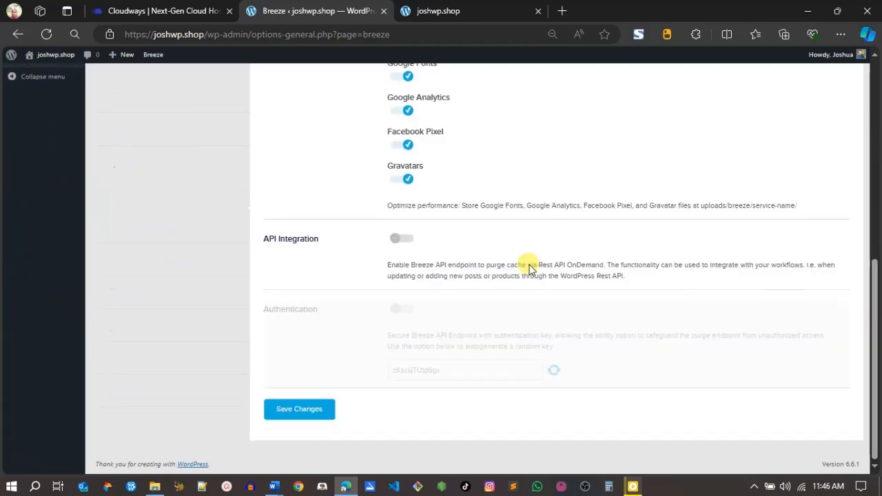
Step: Examine Breeze's database cleanup, CDN, Varnish and Tools settings
scroll(781, 304, "up", 5)
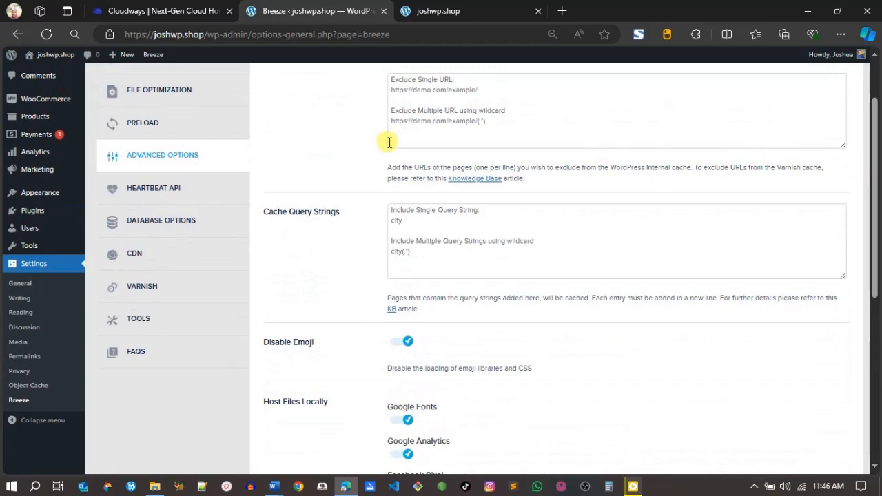
left_click(141, 231)
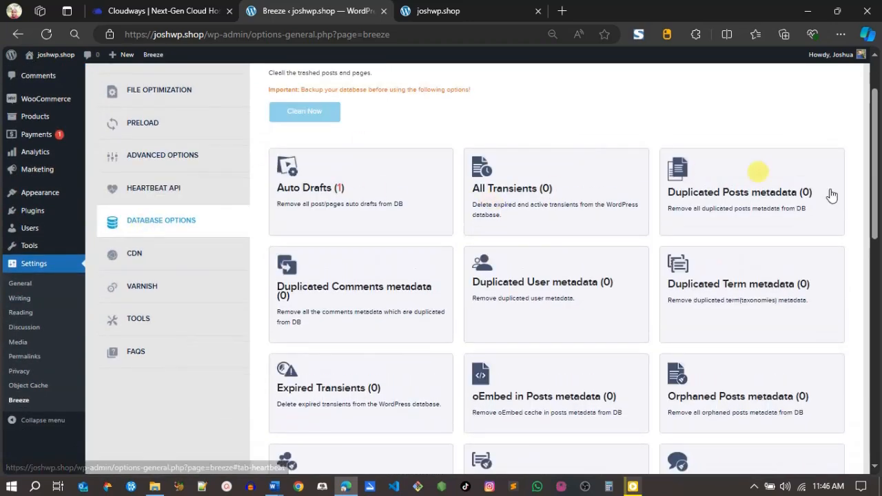
left_click_drag(875, 183, 877, 142)
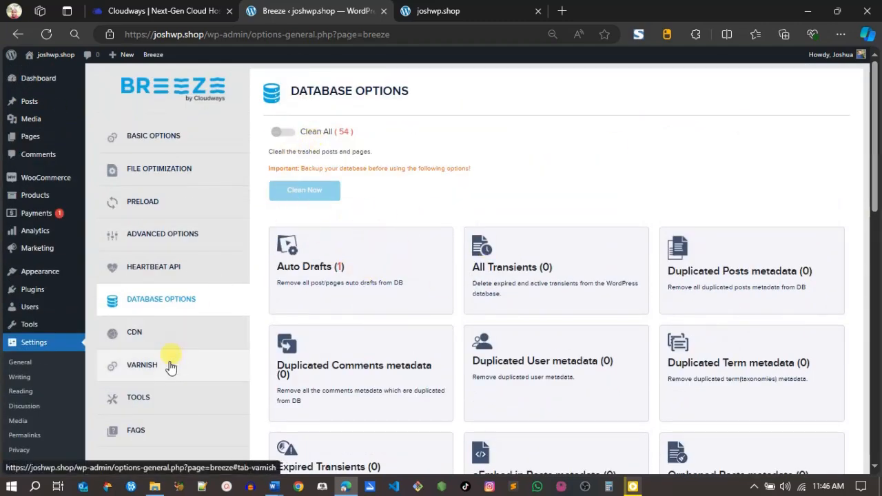
left_click(154, 334)
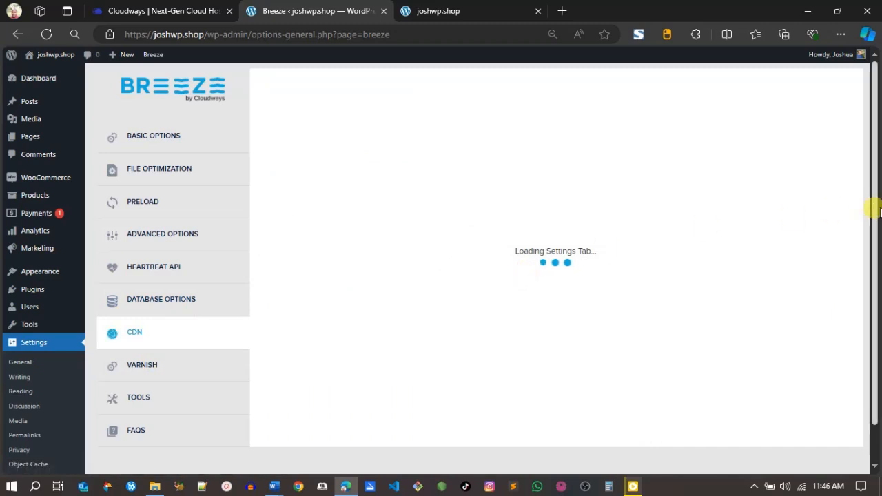
left_click_drag(875, 205, 877, 240)
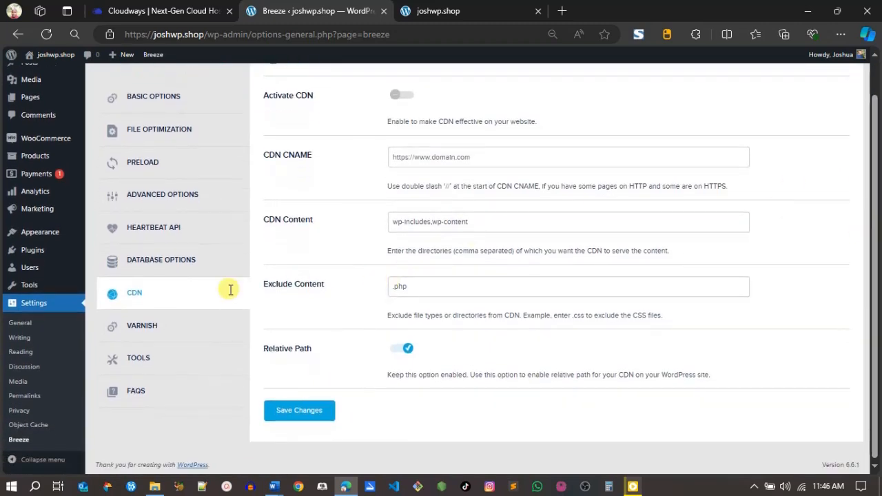
left_click(173, 333)
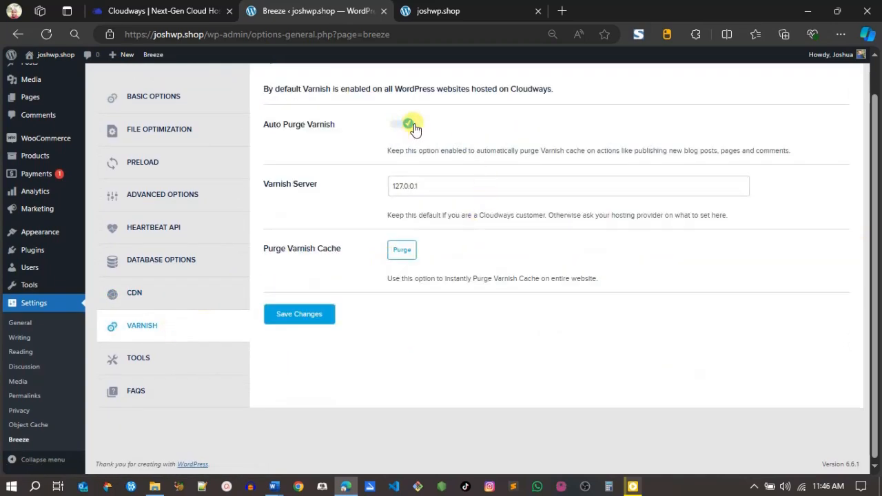
left_click(212, 355)
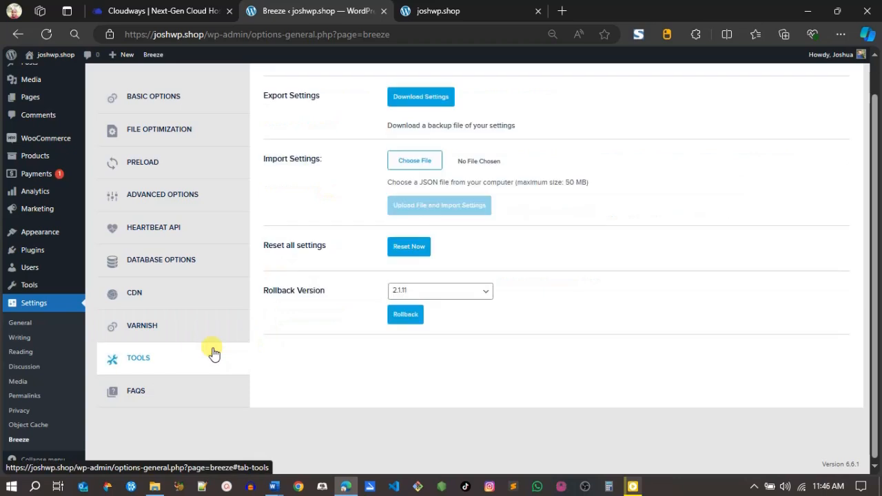
left_click_drag(875, 349, 876, 243)
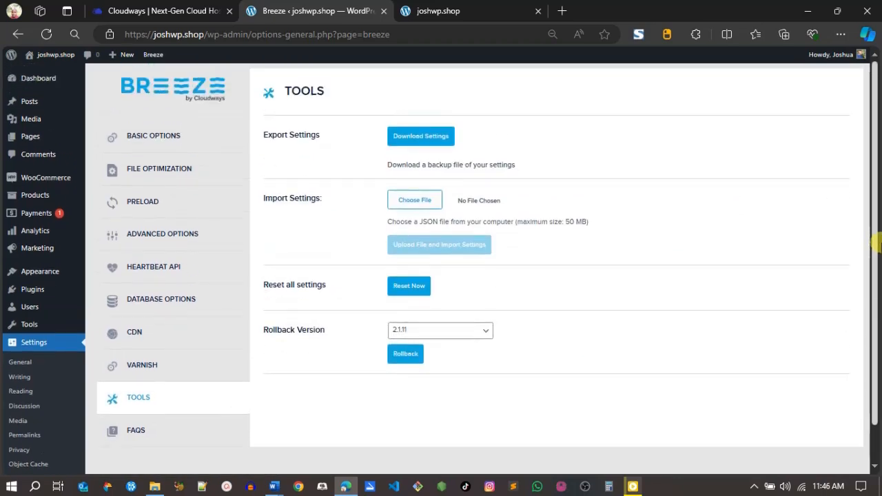
Step: Delete the Twenty Twenty-Three theme from the installed themes
left_click(33, 290)
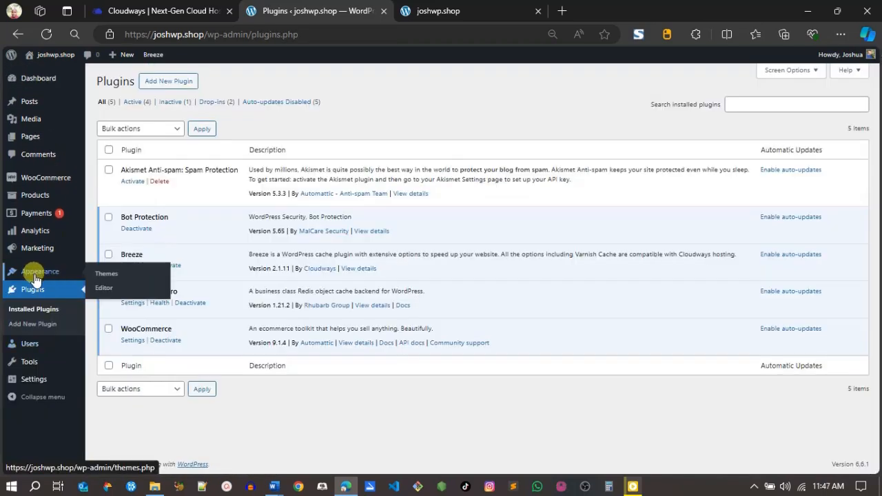
left_click(109, 276)
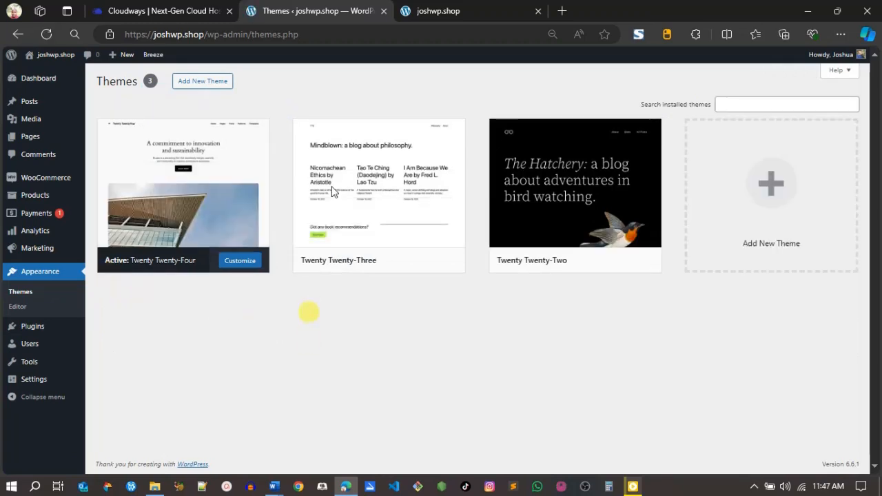
left_click(431, 229)
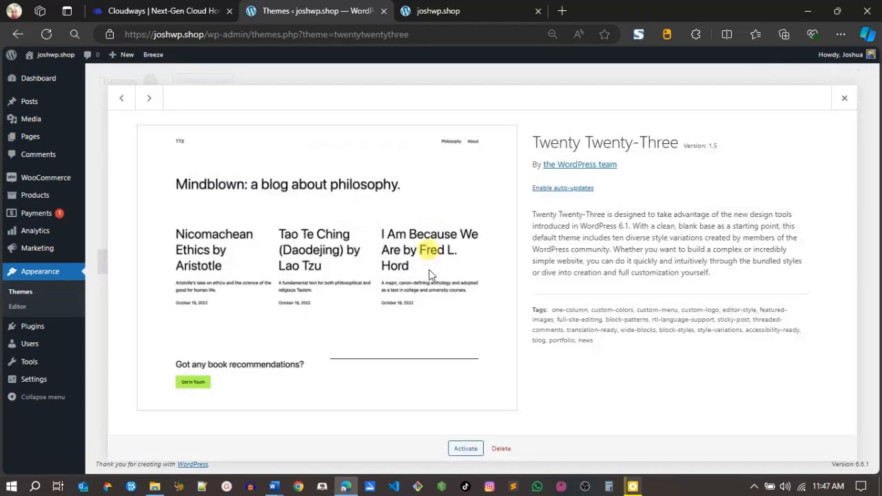
left_click(502, 449)
left_click(507, 127)
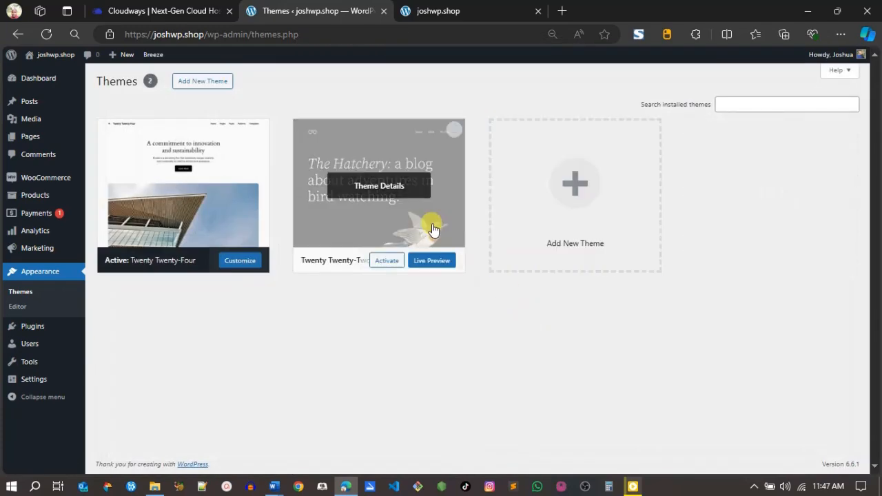
Step: Delete the Twenty Twenty-Two theme, confirming the deletion
left_click(434, 233)
left_click(502, 452)
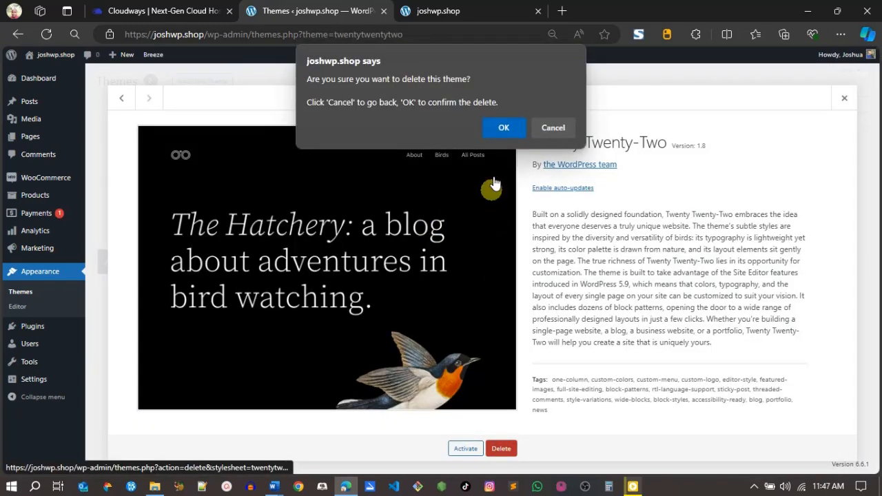
left_click(502, 129)
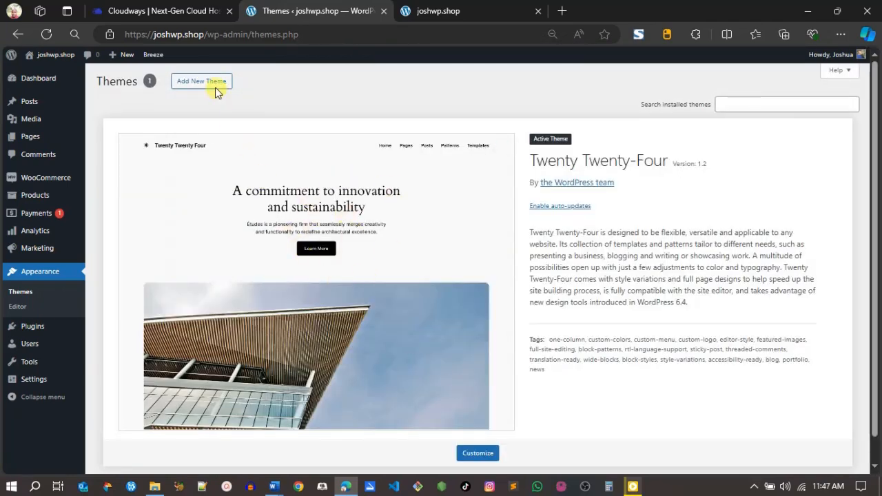
Step: Find the Kadence theme among the popular themes, install it and activate it
left_click(211, 85)
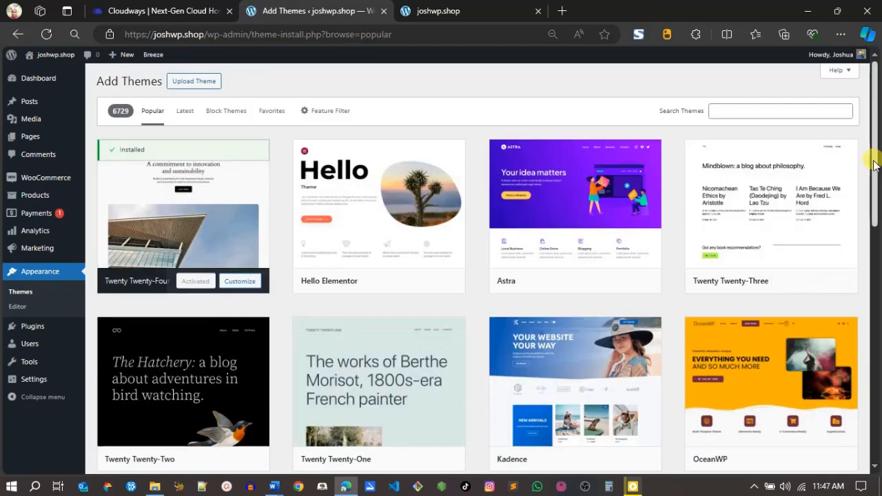
mouse_move(874, 166)
left_mouse_down()
mouse_move(876, 298)
mouse_move(872, 177)
left_mouse_up()
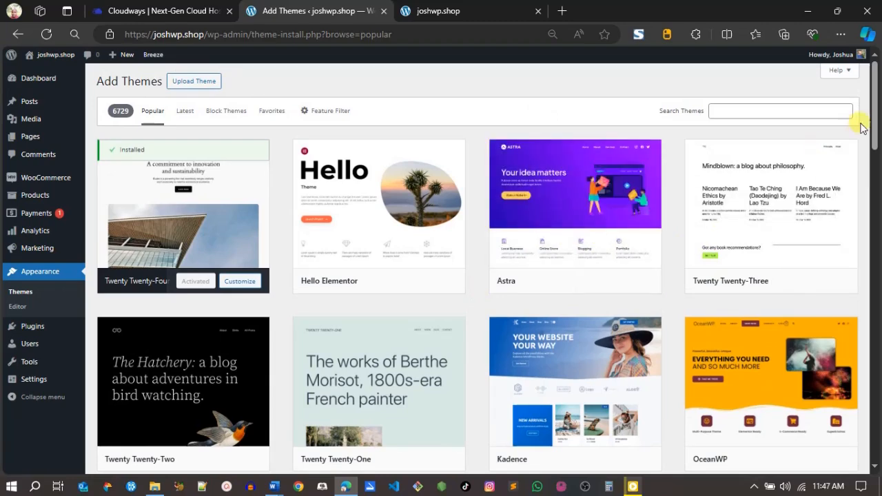
left_click_drag(875, 120, 878, 142)
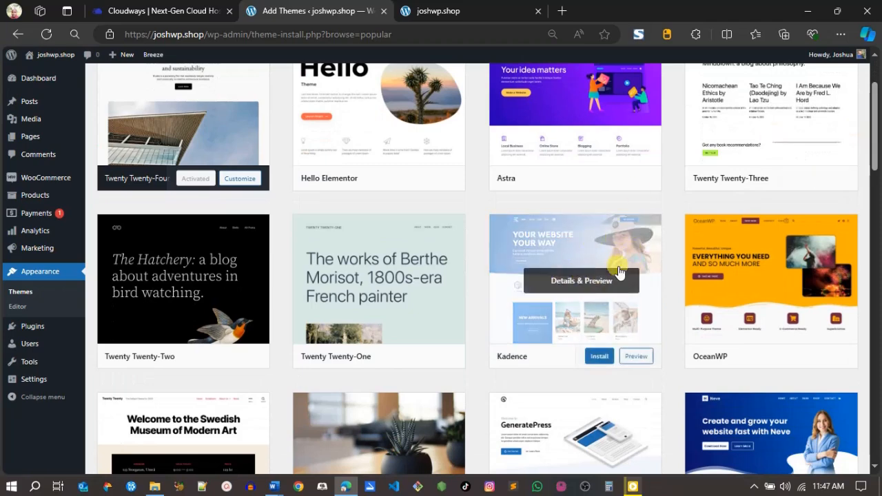
left_click(600, 356)
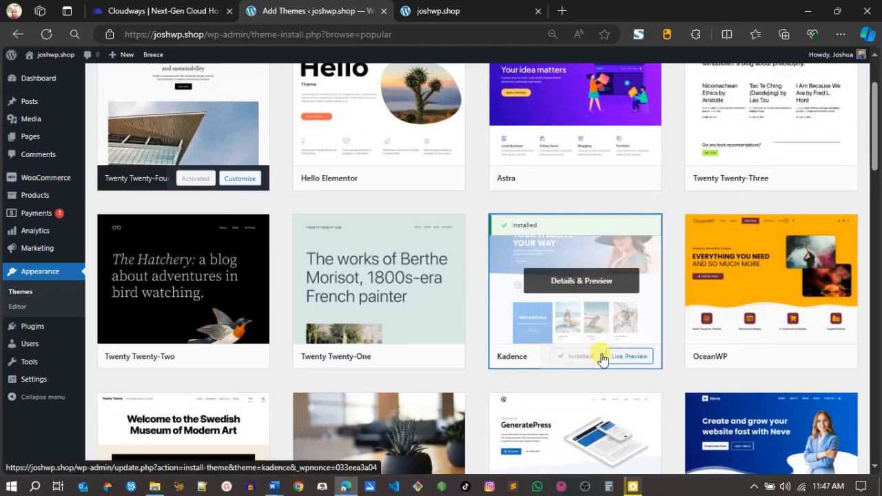
left_click(587, 364)
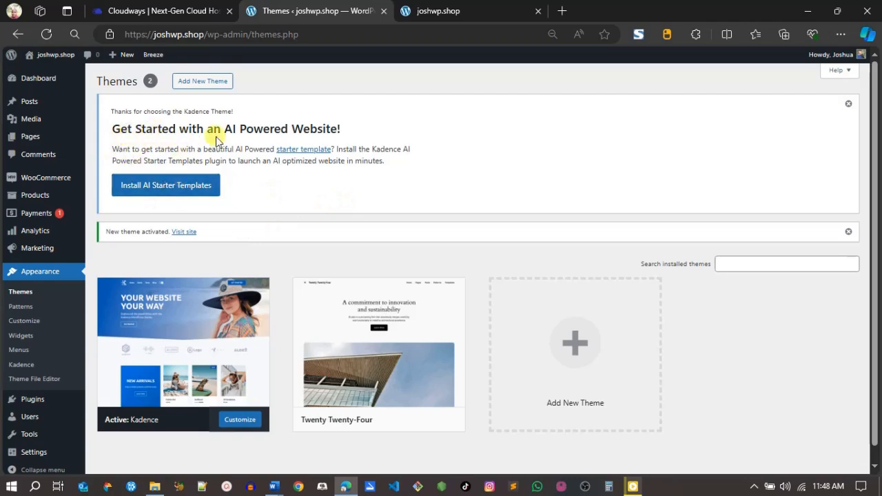
Step: Install the Kadence AI Starter Templates plugin and open its Classic Starter Templates for the Block Editor
left_click(166, 187)
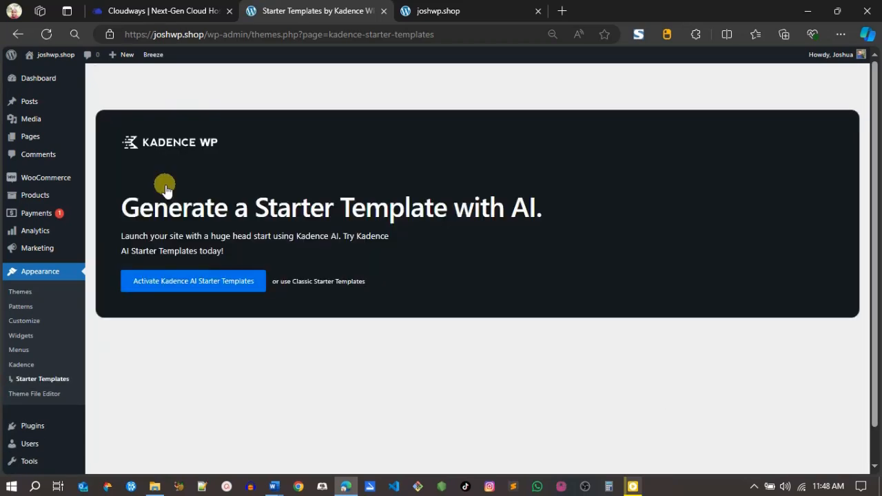
left_click(319, 282)
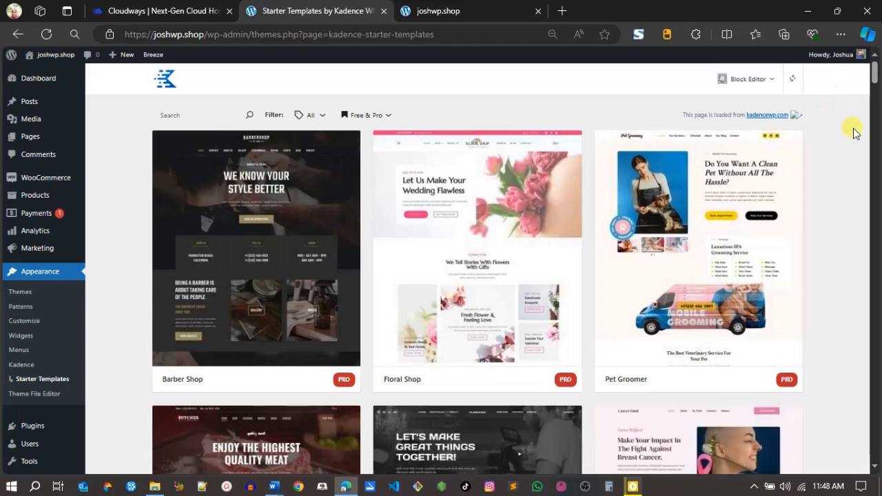
left_click(768, 83)
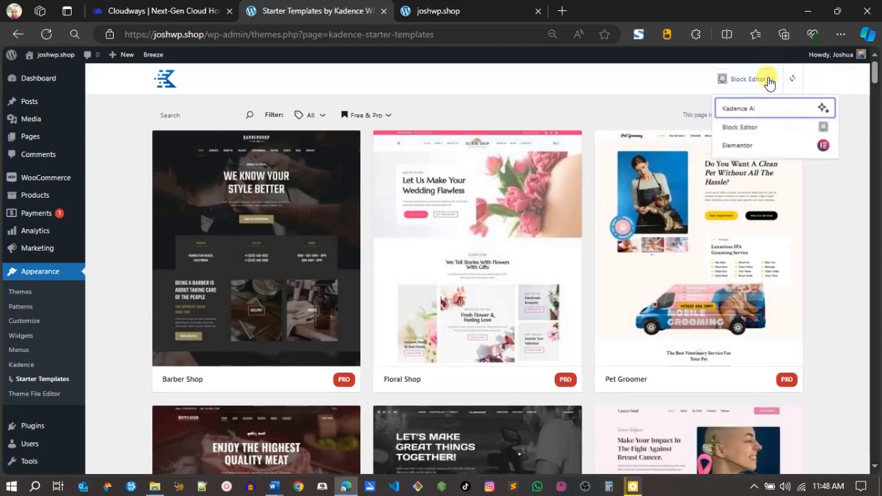
left_click(739, 127)
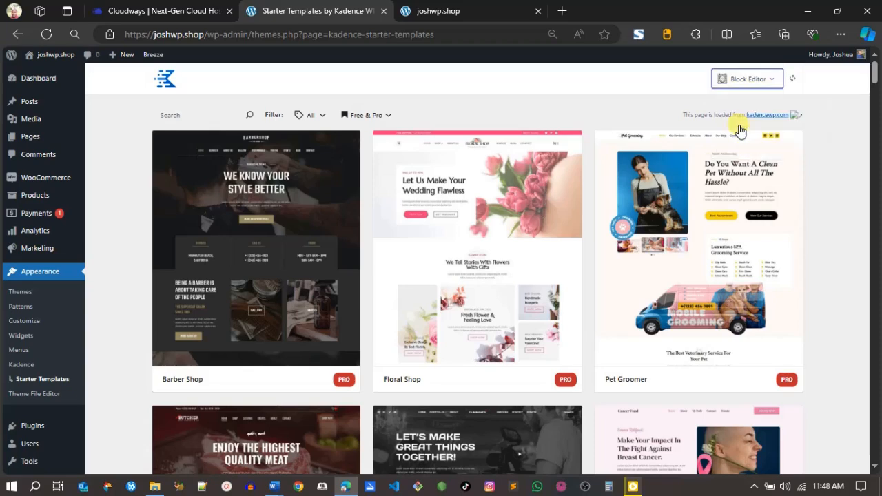
Step: Filter the starter templates to Free Only, browse the designs and select the Jewelry Shop template
left_click(386, 117)
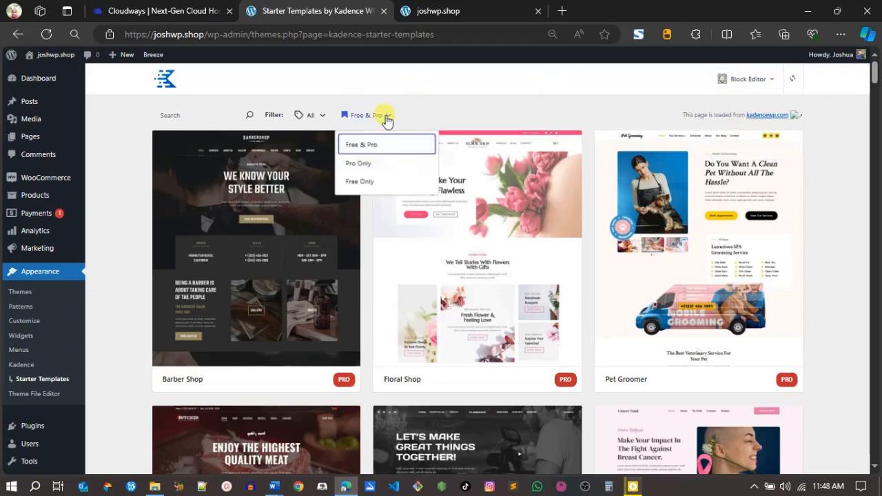
left_click(384, 180)
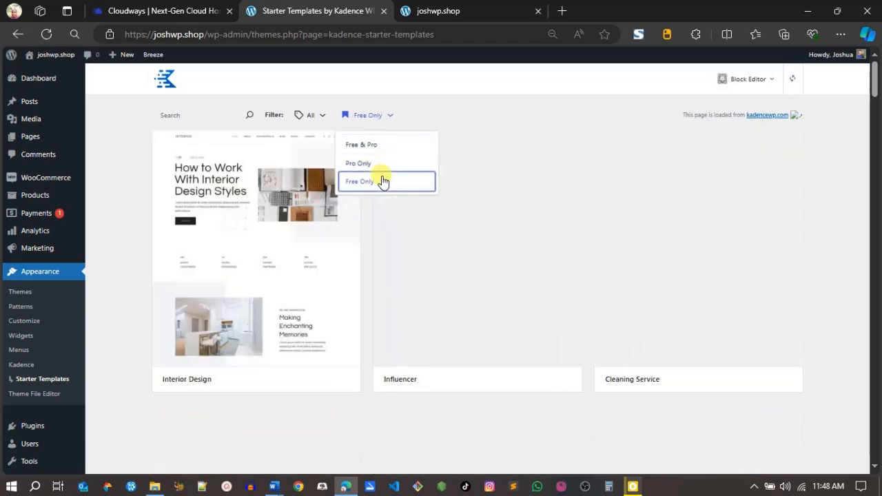
left_click(543, 108)
left_click_drag(875, 89, 876, 225)
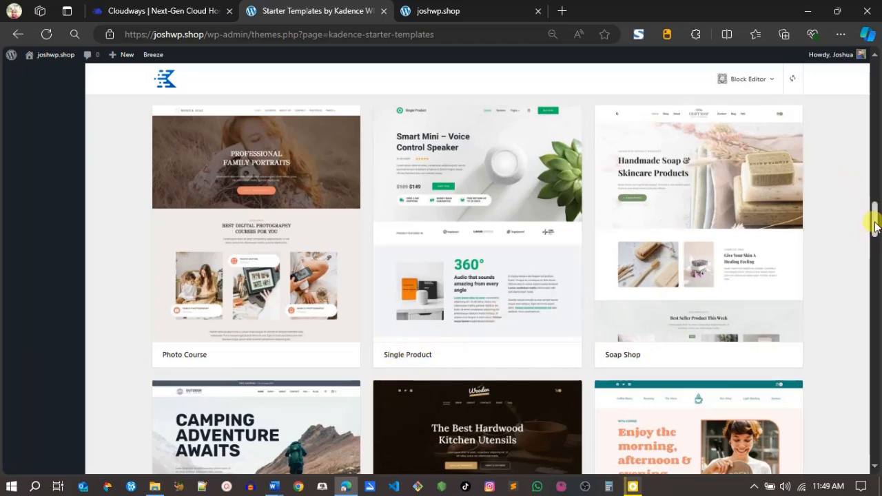
left_click_drag(876, 226, 874, 239)
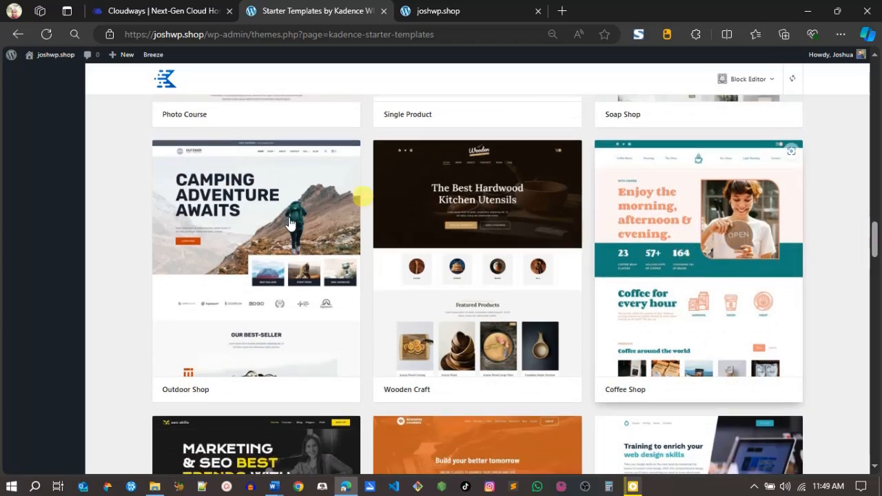
mouse_move(874, 233)
left_mouse_down()
mouse_move(873, 198)
mouse_move(841, 158)
left_mouse_up()
scroll(839, 158, "down", 2)
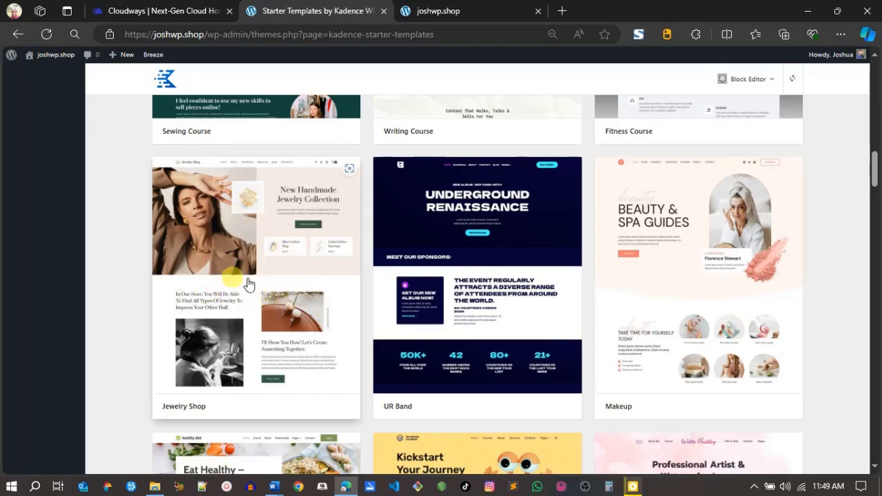
left_click(261, 307)
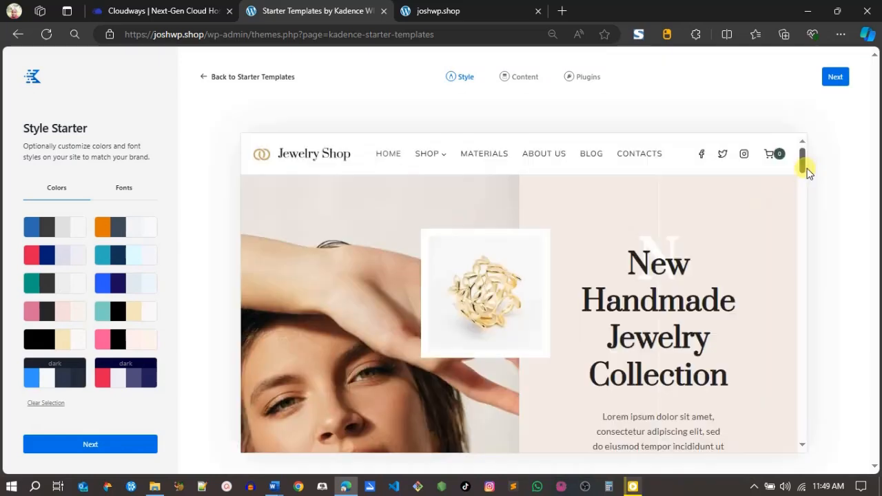
Step: Review the Jewelry Shop template's colour palettes, keep its original style and continue to the content options
mouse_move(803, 163)
left_mouse_down()
mouse_move(803, 223)
mouse_move(830, 316)
mouse_move(818, 161)
left_mouse_up()
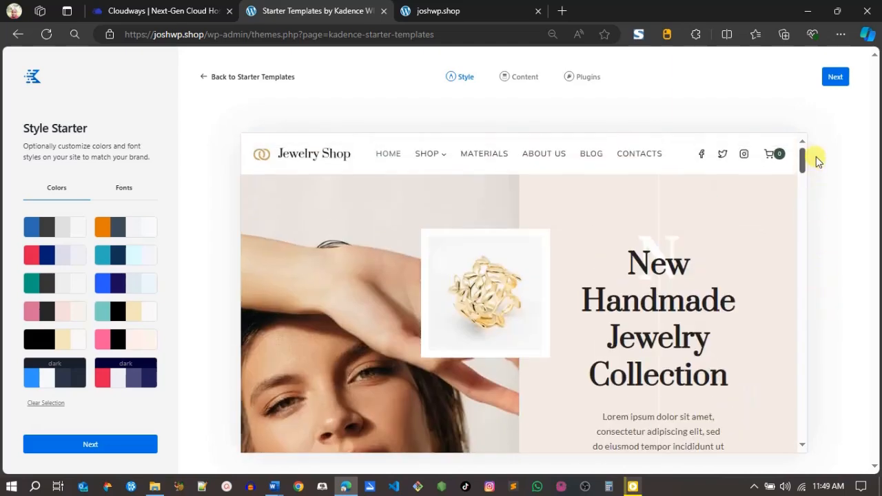
left_click(44, 230)
left_click(109, 233)
left_click(115, 259)
left_click(112, 292)
left_click(832, 75)
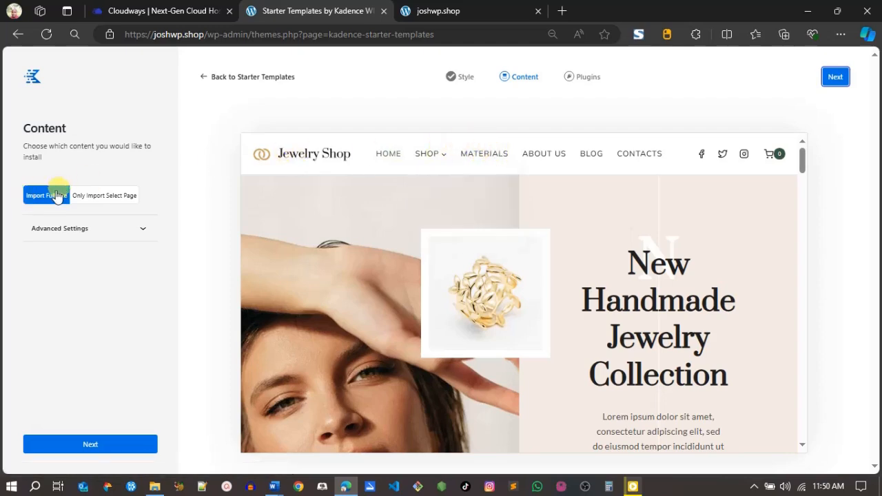
Step: Choose to import the full site with the required Kadence Blocks, WooCommerce and Orderable plugins, and start the import
left_click(97, 198)
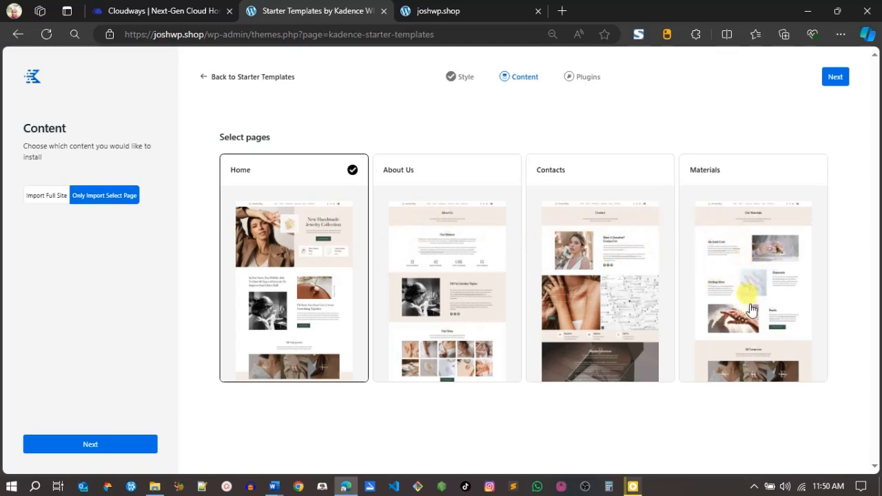
left_click(42, 198)
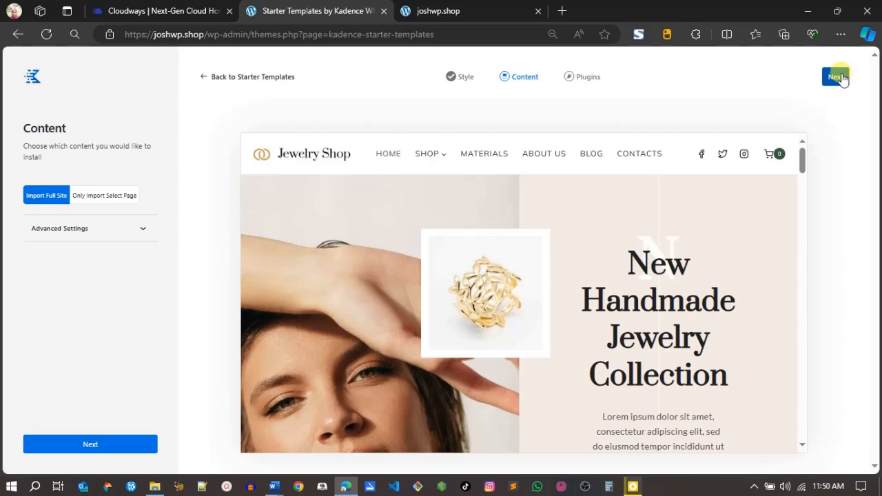
left_click(836, 77)
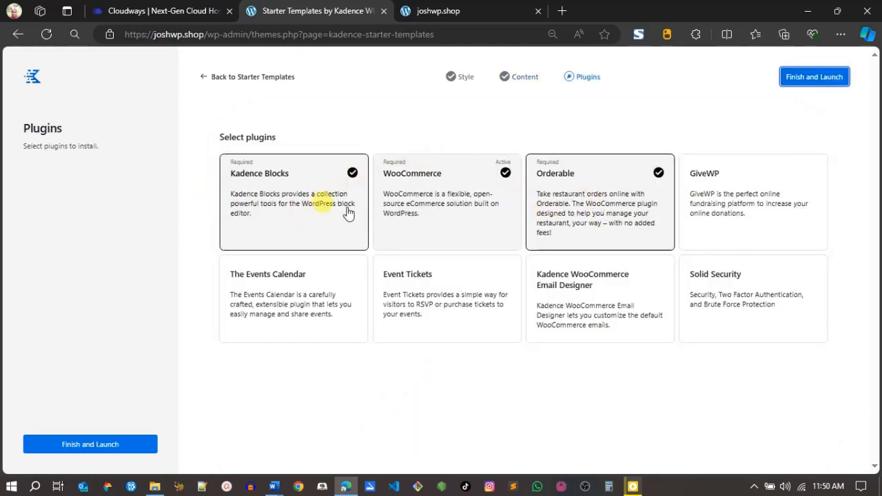
left_click(795, 79)
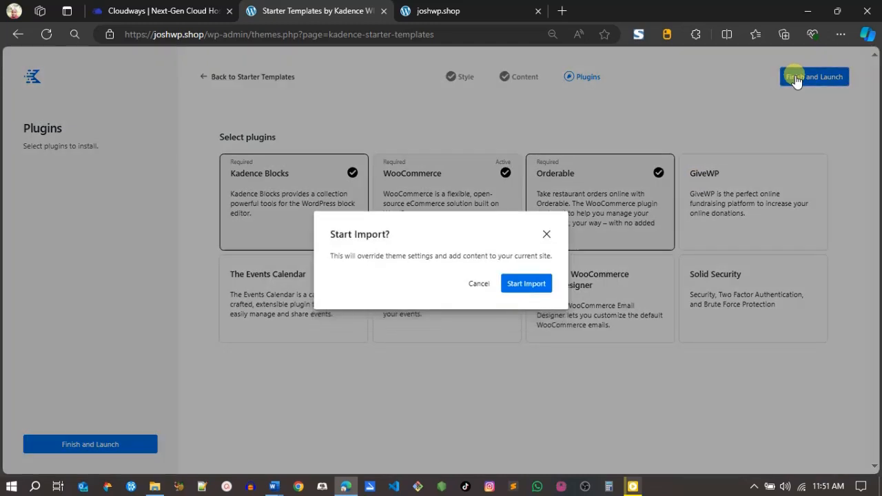
left_click(524, 285)
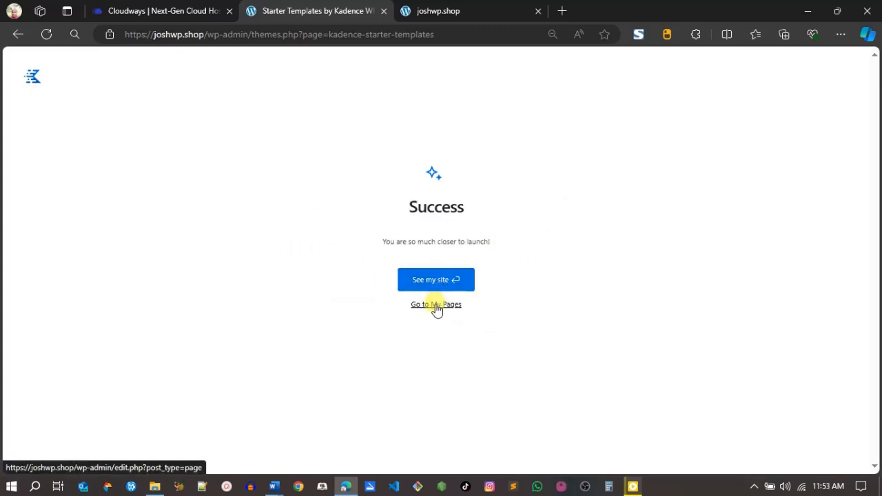
Step: Open the imported site in a new tab and go to the list of its pages in the admin
right_click(423, 276)
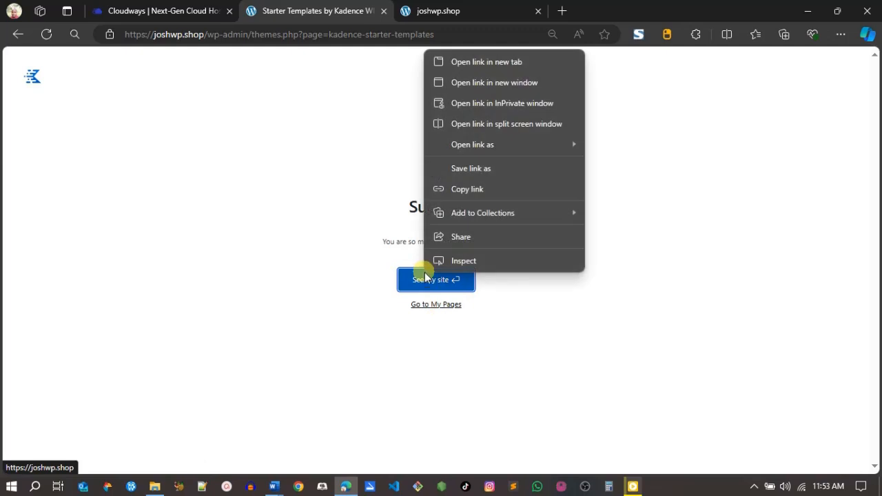
left_click(475, 63)
left_click(430, 308)
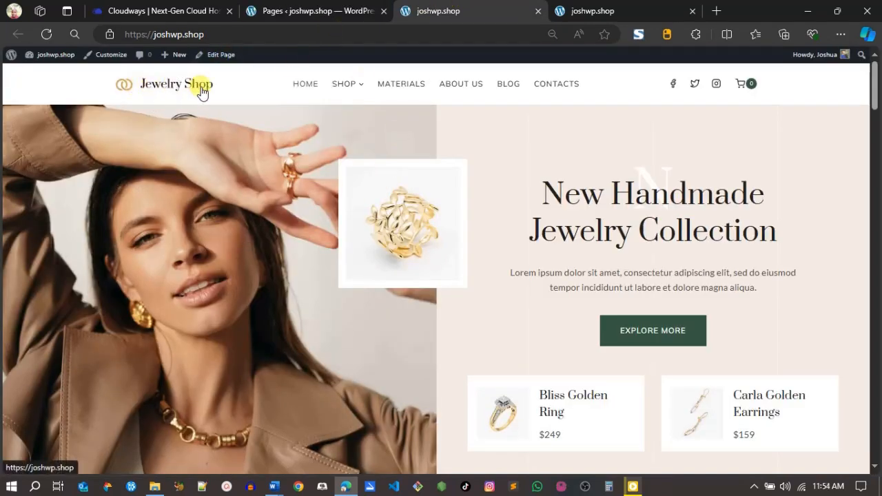
Step: Examine the new store's home page with its product sections and the Materials page
mouse_move(357, 91)
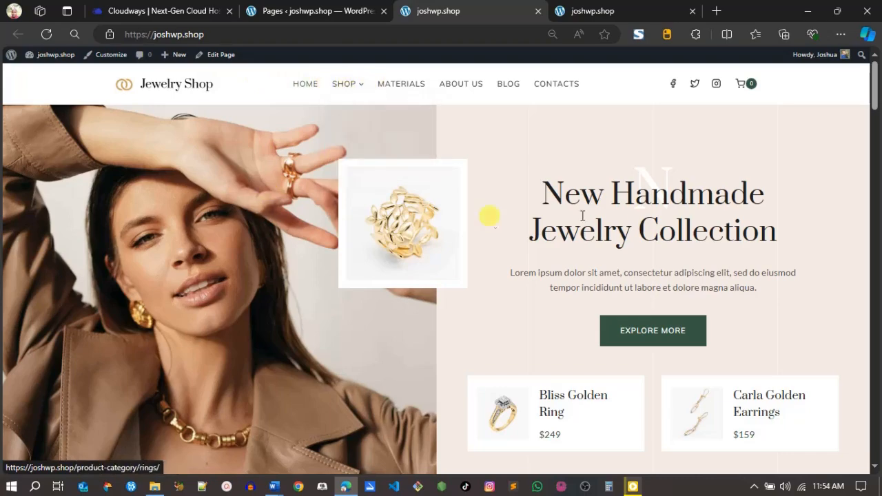
left_click_drag(877, 92, 877, 251)
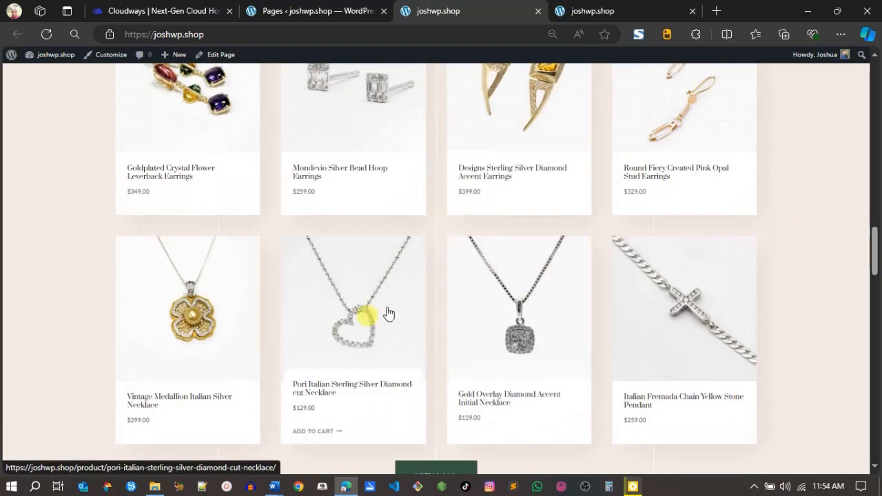
left_click_drag(873, 241, 872, 61)
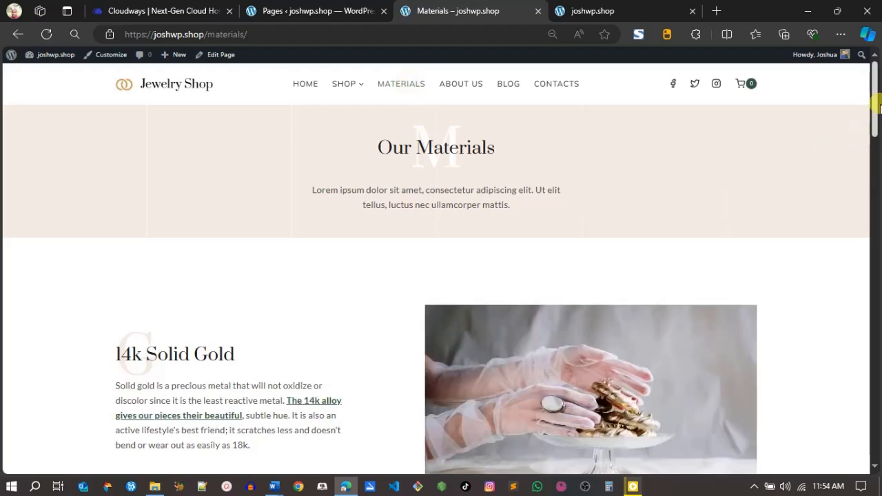
left_click_drag(880, 106, 877, 62)
Step: Open the shop's Earrings category and add the Designs Sterling Silver Diamond Accent Earrings to the cart
mouse_move(346, 89)
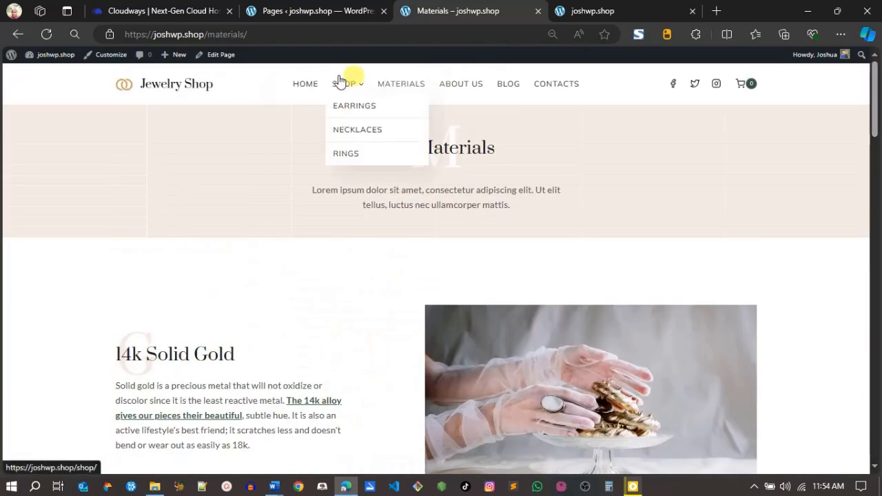
left_click(355, 105)
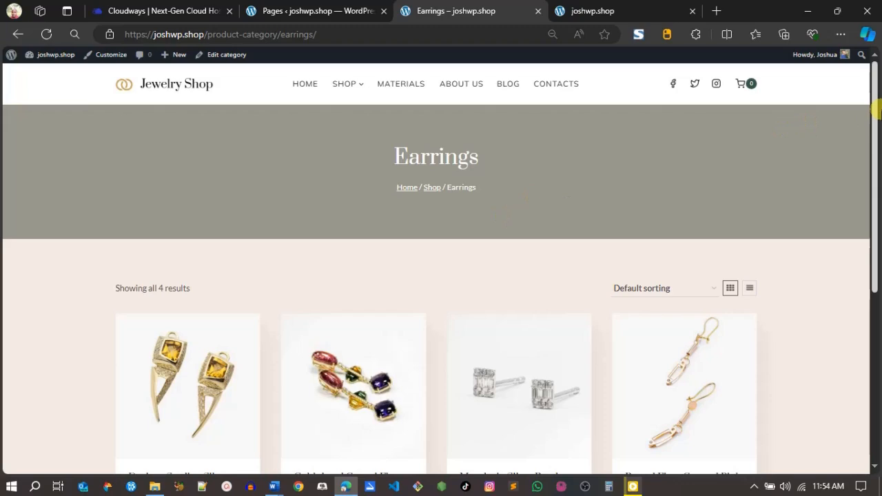
left_click_drag(877, 110, 877, 131)
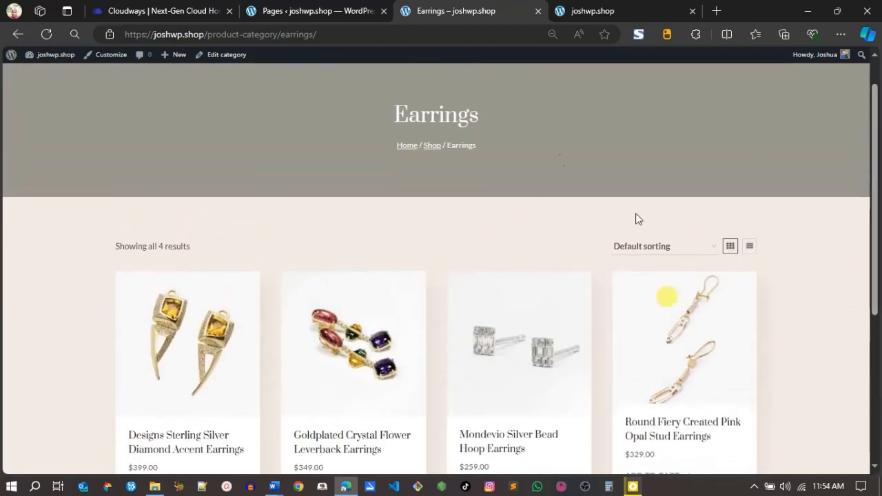
left_click_drag(877, 131, 877, 198)
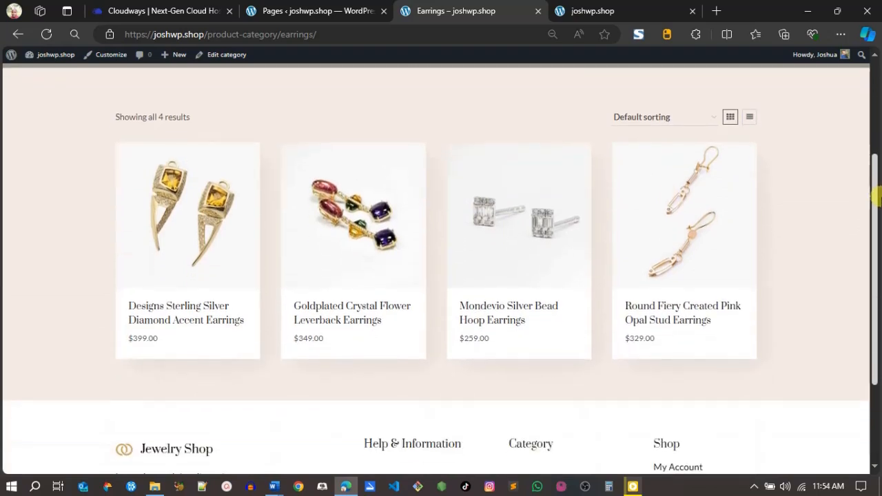
mouse_move(244, 296)
left_click(172, 344)
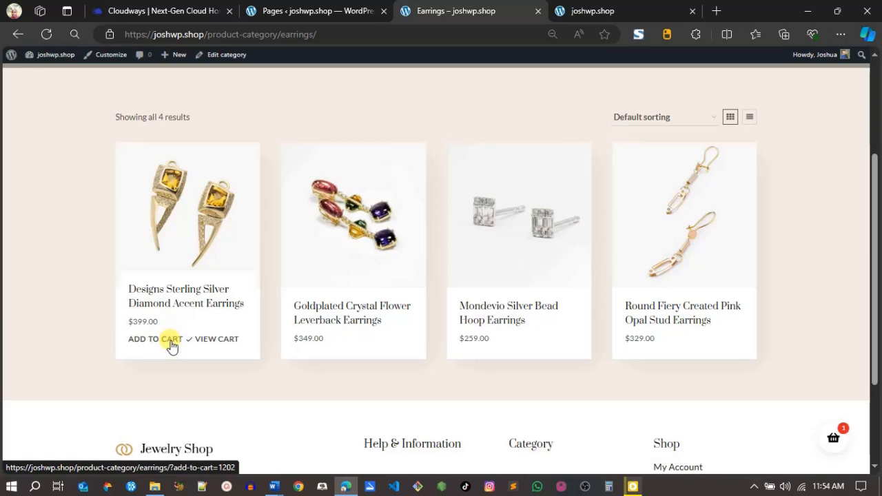
Step: Open the cart's order summary and proceed to checkout
left_click(210, 347)
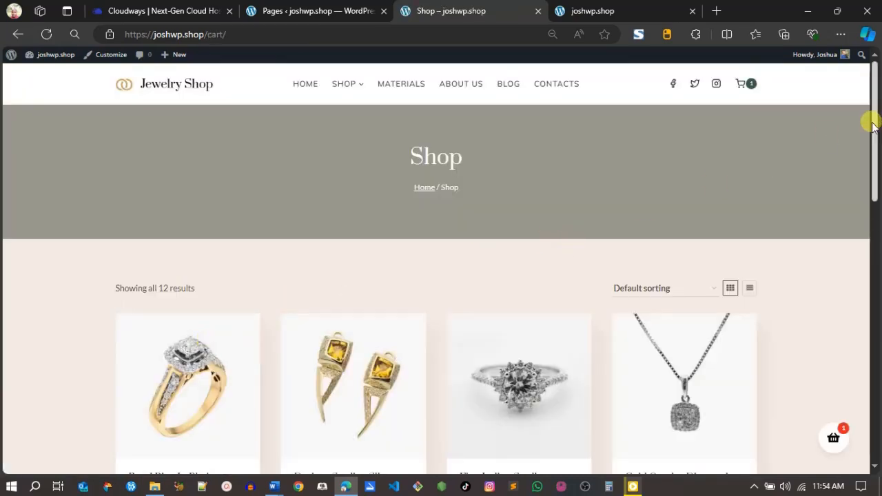
left_click_drag(877, 121, 877, 247)
left_click(834, 437)
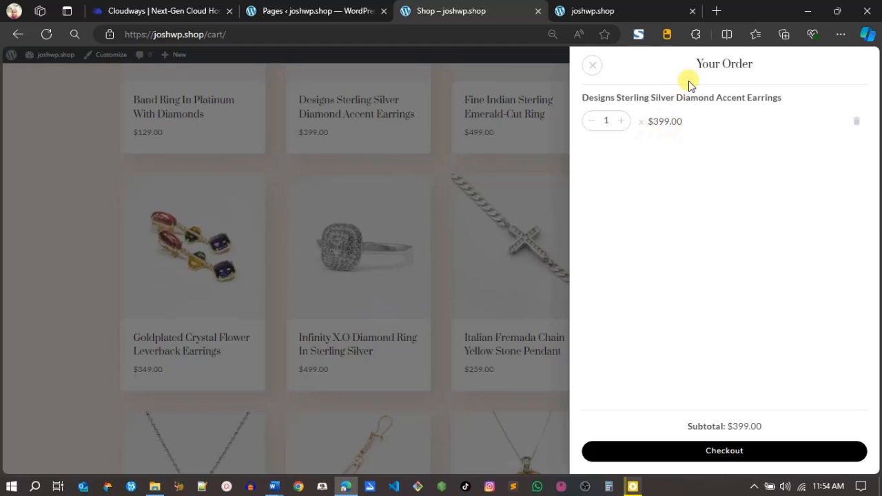
left_click(721, 452)
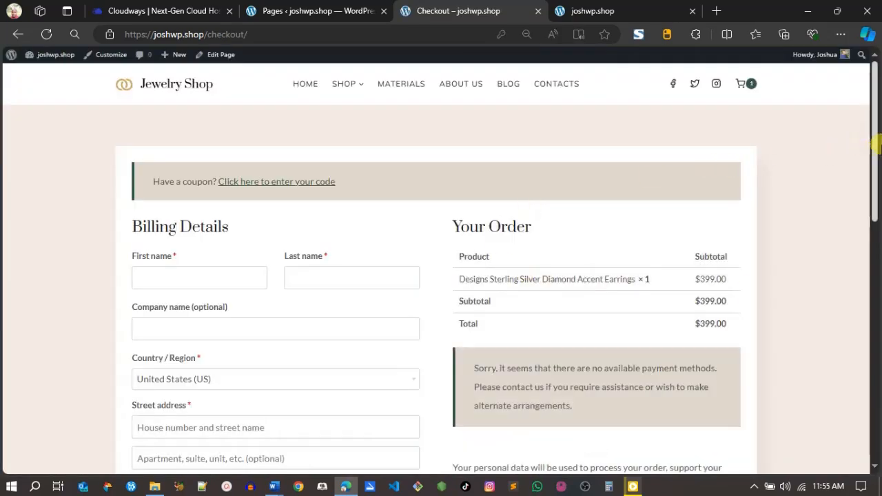
Step: Examine the checkout page's billing form, order summary and payment methods area
scroll(876, 144, "down", 1)
left_click_drag(877, 156, 877, 162)
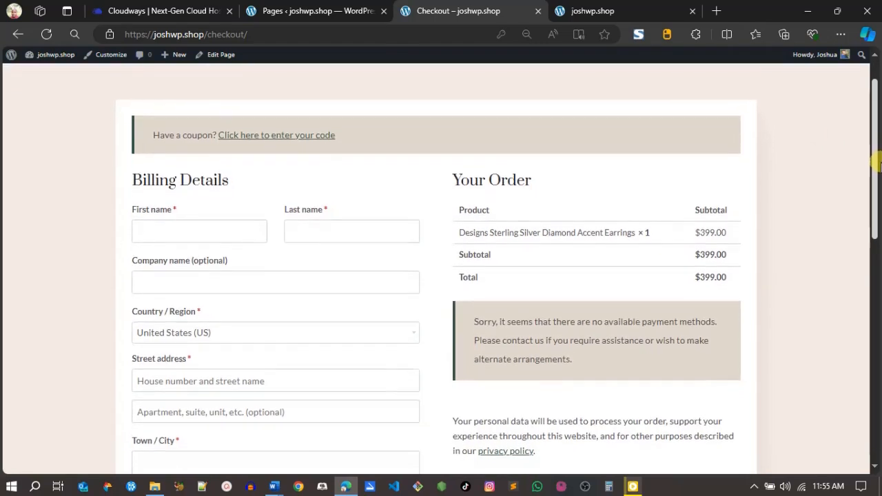
scroll(875, 164, "down", 1)
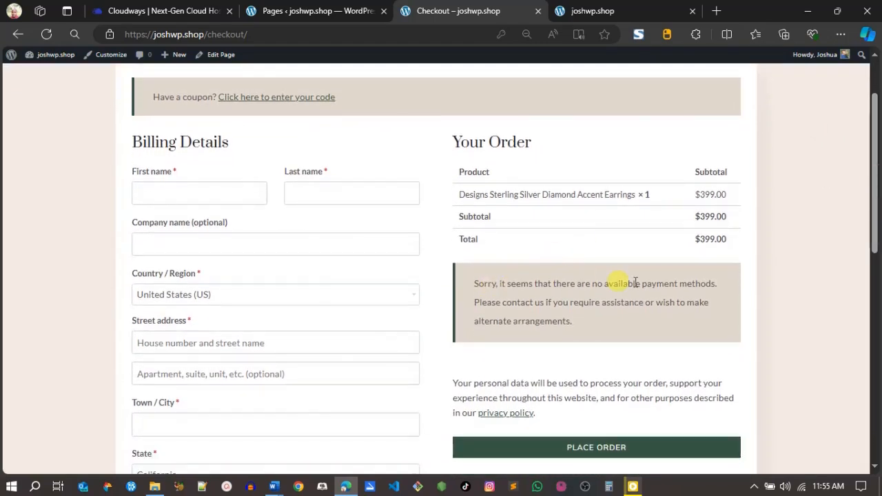
left_click_drag(594, 283, 681, 287)
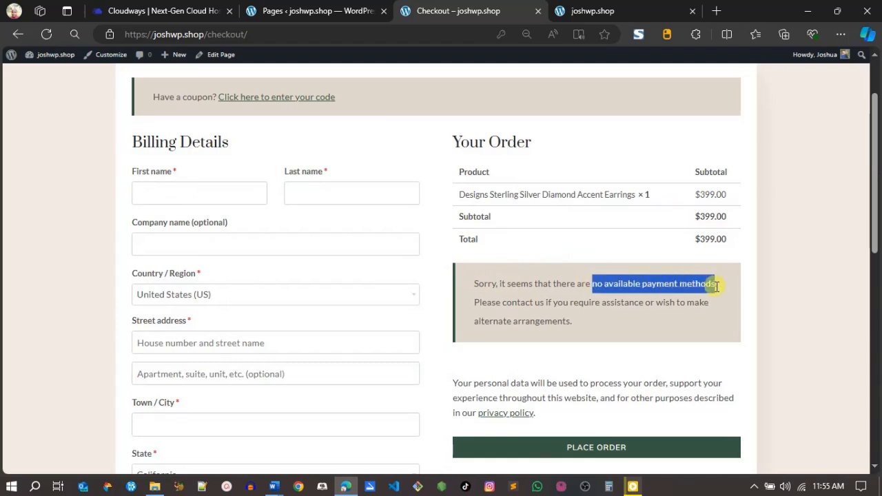
left_click(781, 317)
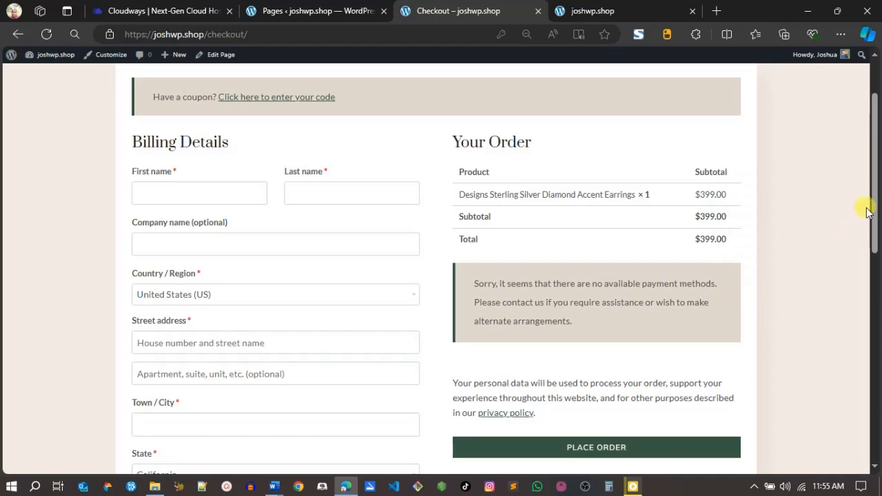
left_click_drag(873, 212, 876, 177)
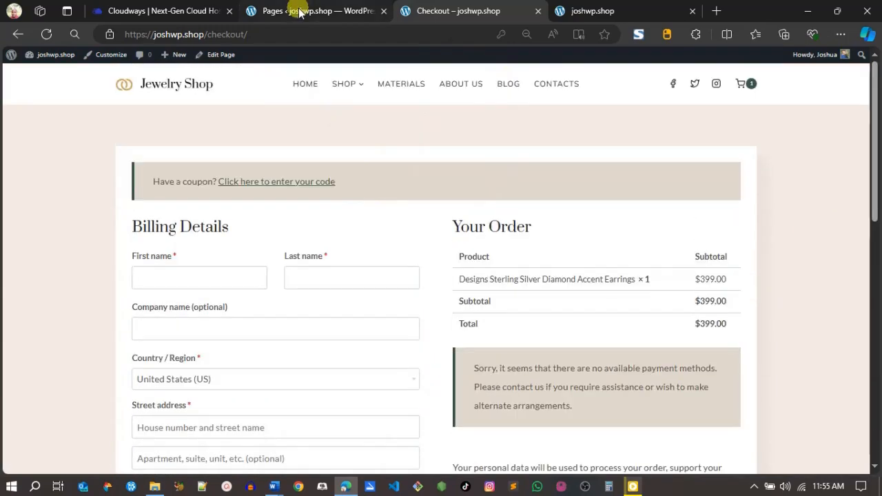
Step: Check the site's list of pages and move the "Hello world!" post to the trash
left_click(301, 11)
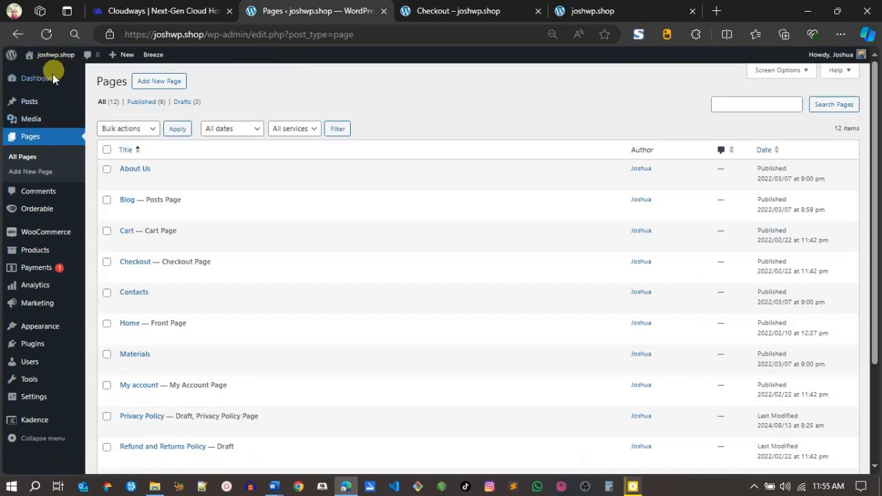
left_click_drag(876, 159, 878, 176)
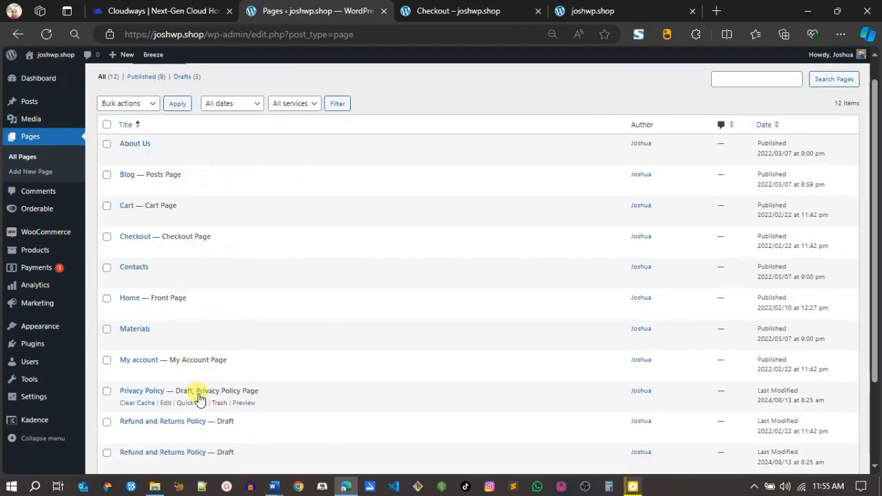
scroll(344, 207, "up", 1)
left_click(32, 103)
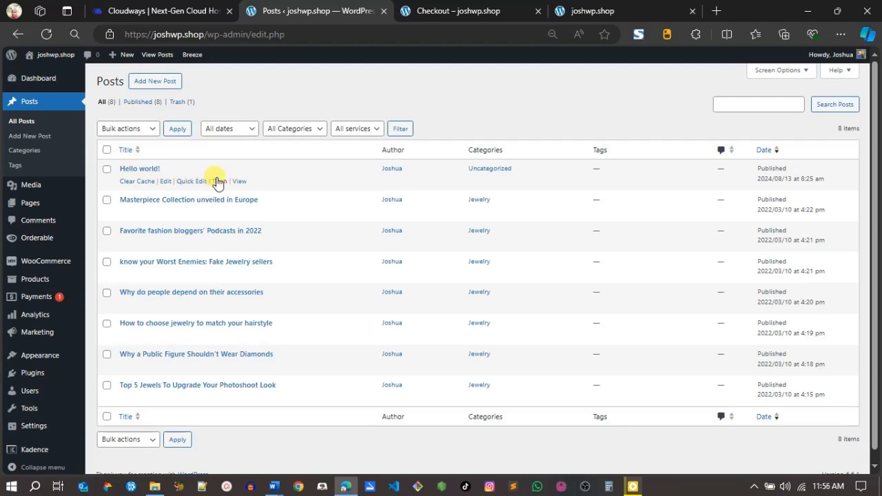
left_click(219, 182)
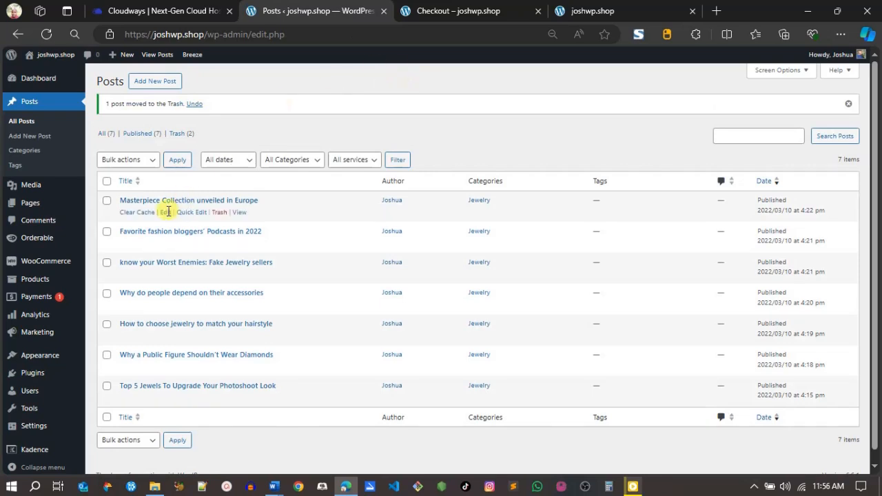
Step: View the "Masterpiece Collection unveiled in Europe" post on the site and examine its content, Similar Posts carousel and floating cart summary
right_click(239, 214)
left_click(269, 221)
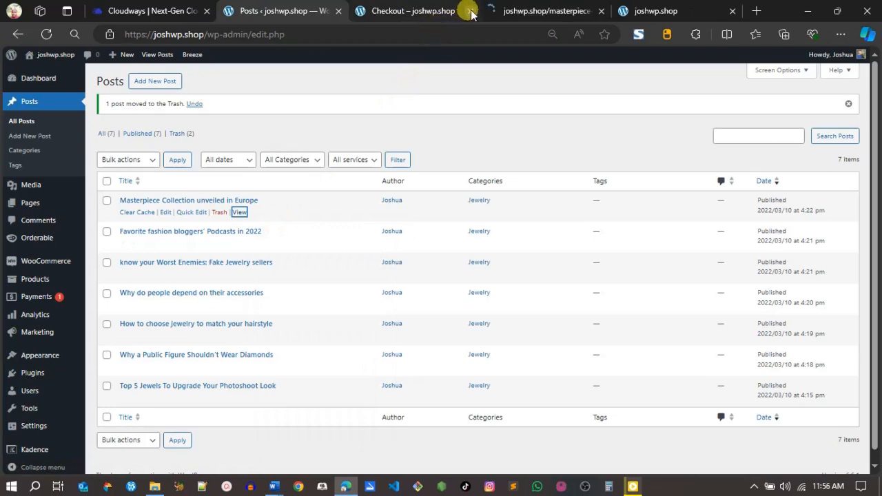
left_click(494, 8)
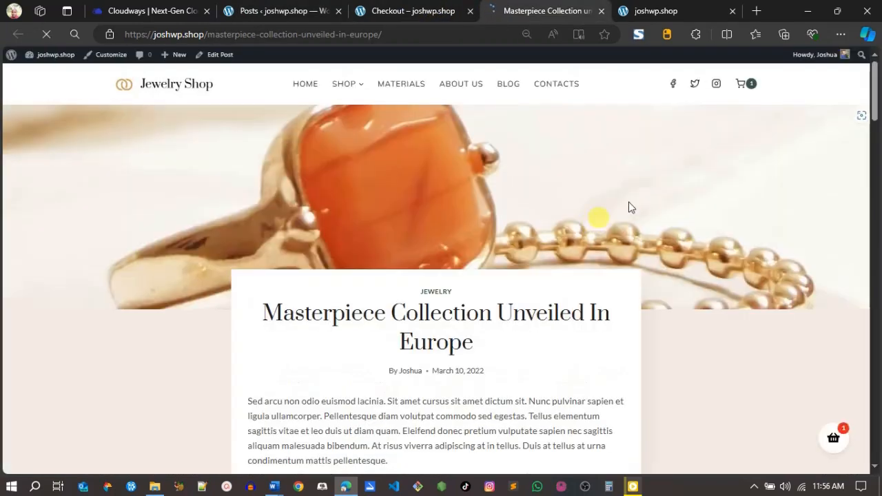
left_click_drag(877, 89, 876, 388)
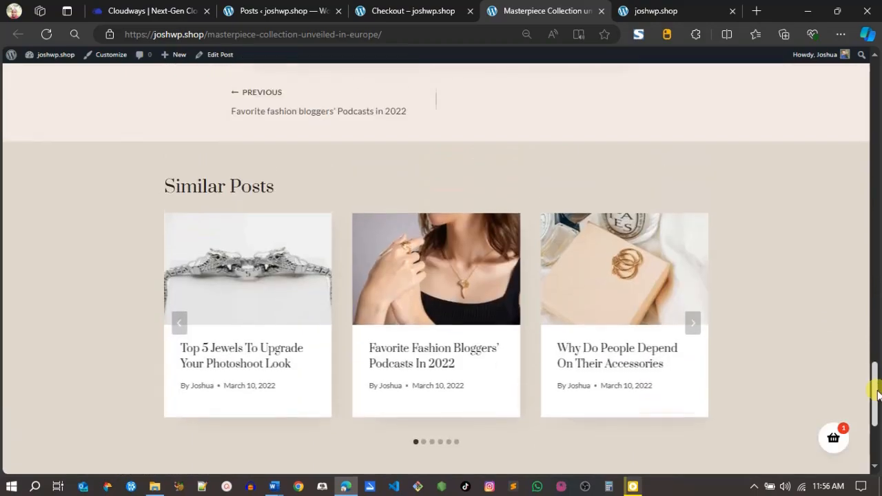
left_click(691, 325)
left_click(691, 324)
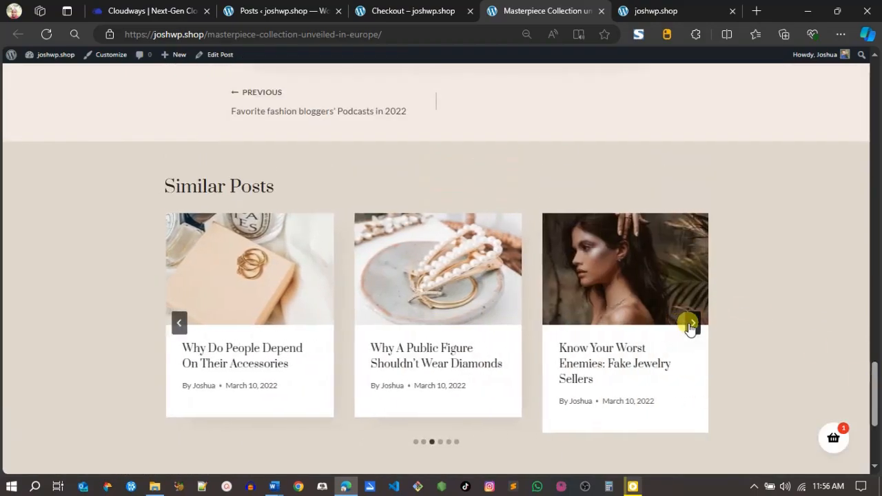
left_click_drag(876, 375, 876, 79)
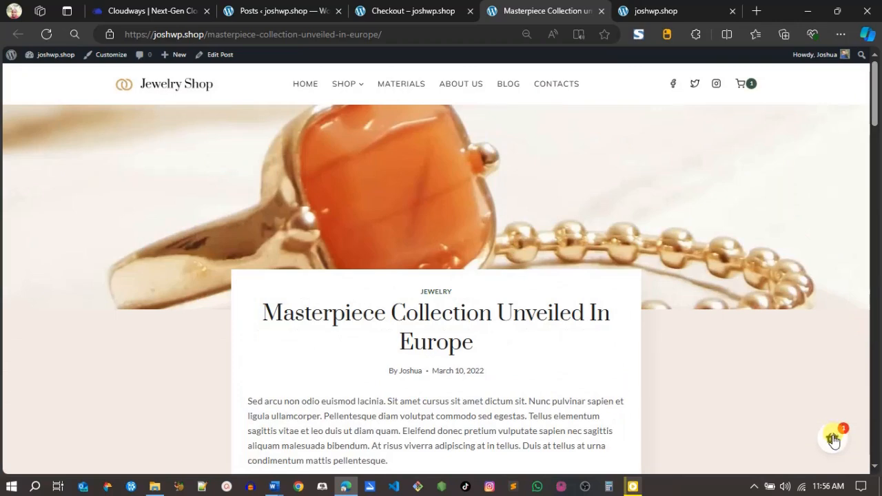
left_click(834, 440)
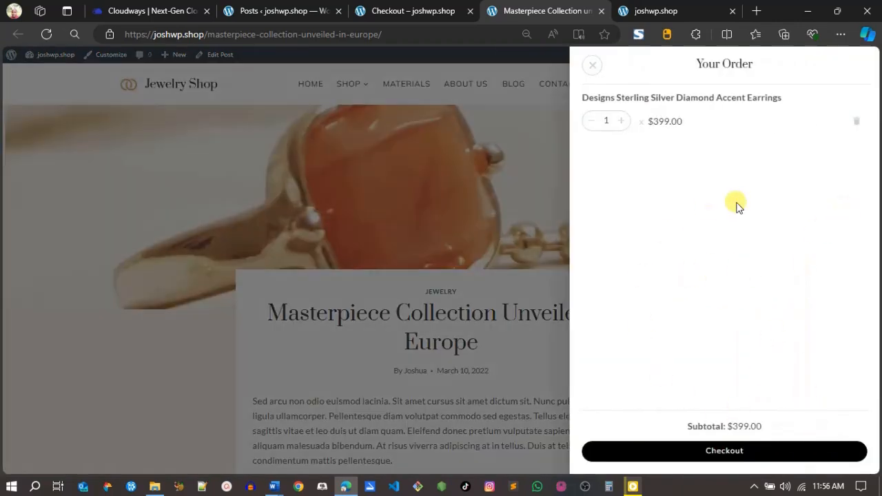
left_click(593, 66)
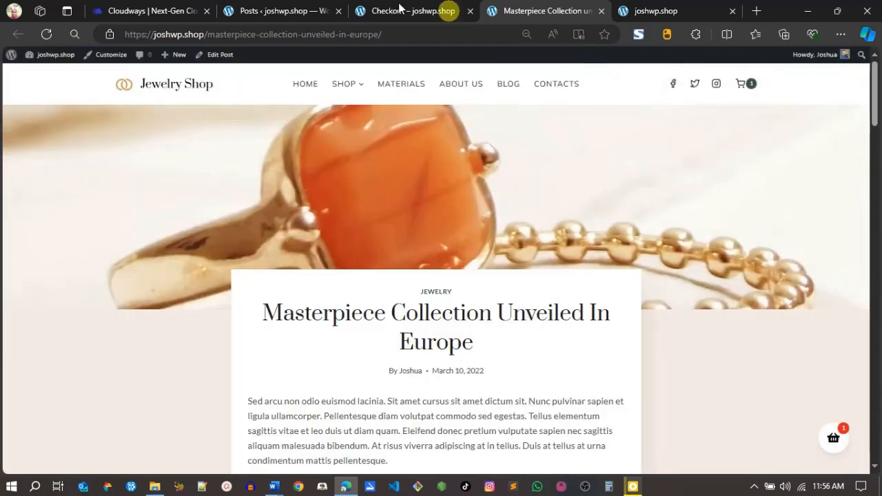
Step: Start the WooCommerce guided store setup and choose "I'm just starting my business" as the business stage
left_click(283, 10)
mouse_move(43, 264)
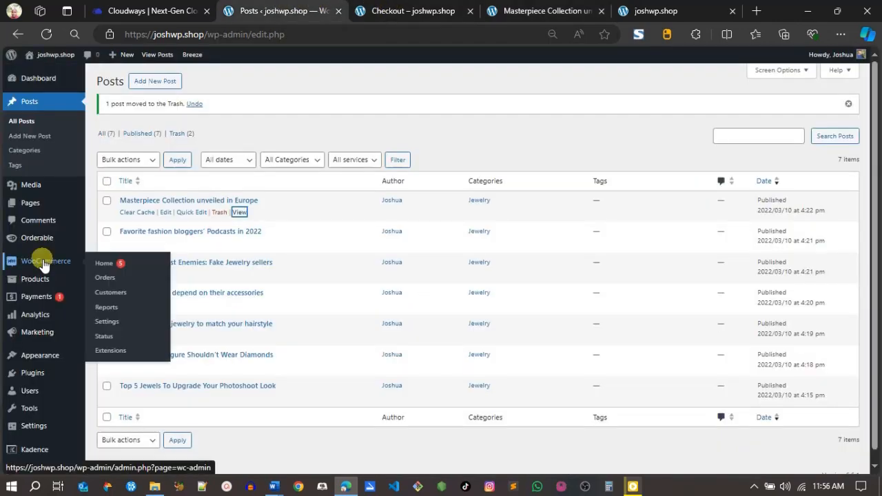
left_click(43, 264)
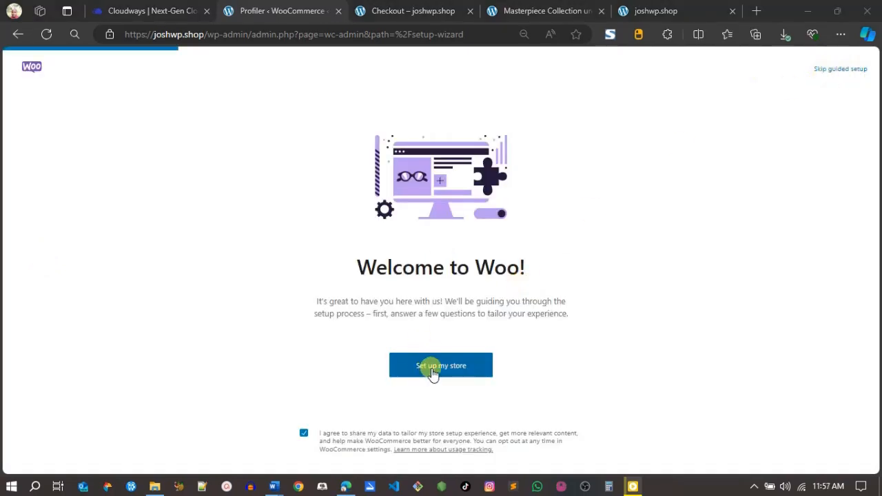
left_click(433, 373)
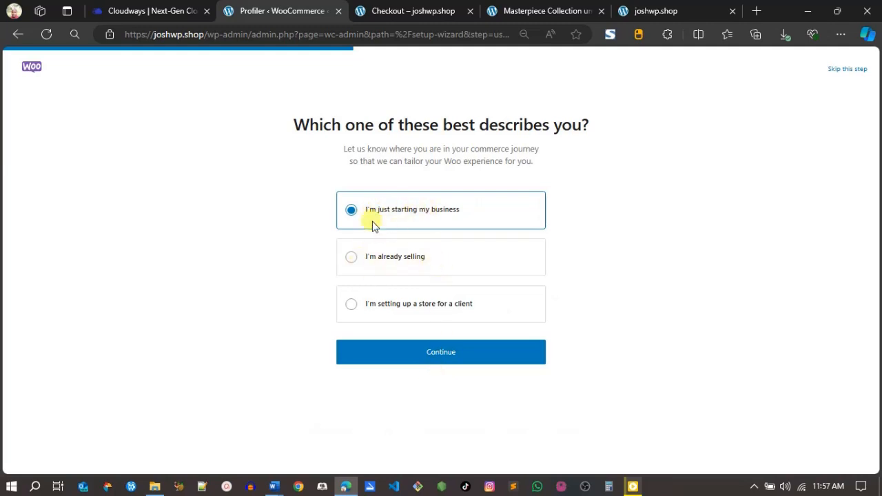
left_click(437, 353)
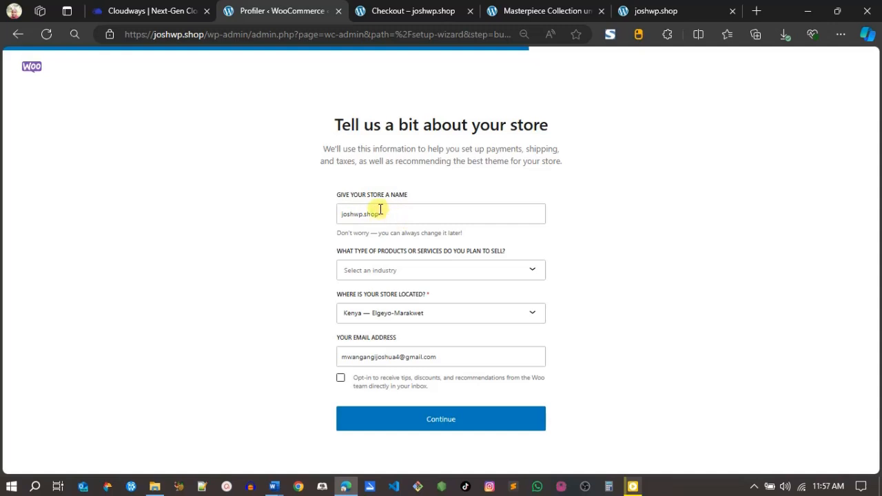
Step: Name the store JOSHWP and set its product type to Clothing and accessories
left_click_drag(392, 211, 371, 215)
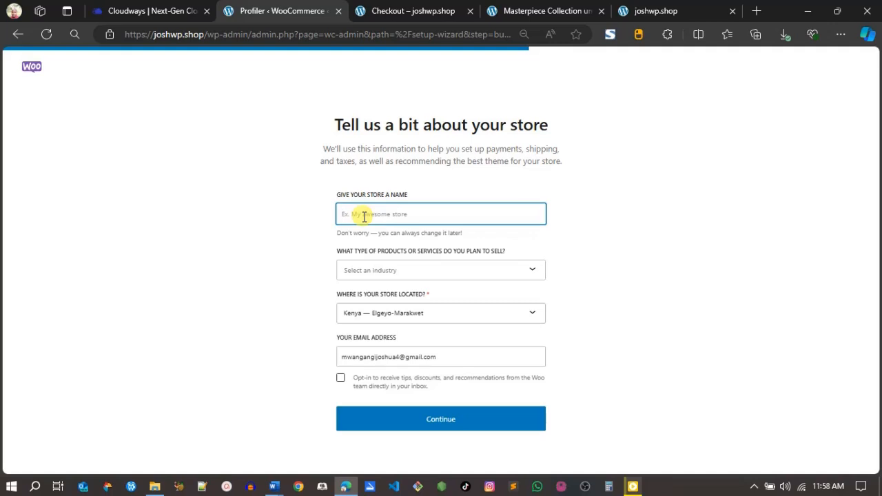
left_click(616, 257)
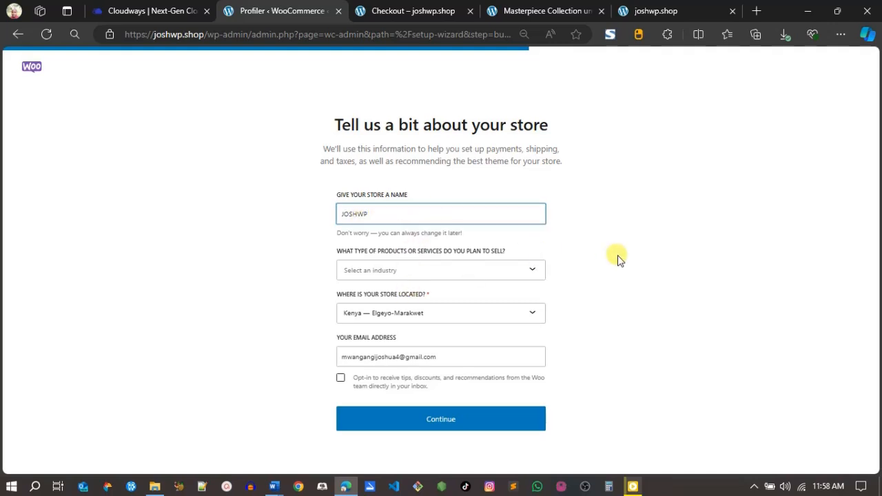
left_click(419, 277)
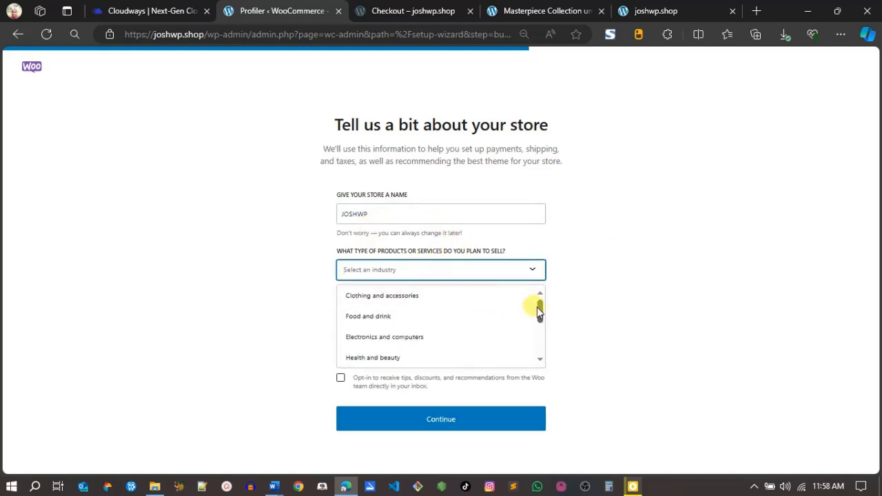
left_click_drag(541, 309, 541, 309)
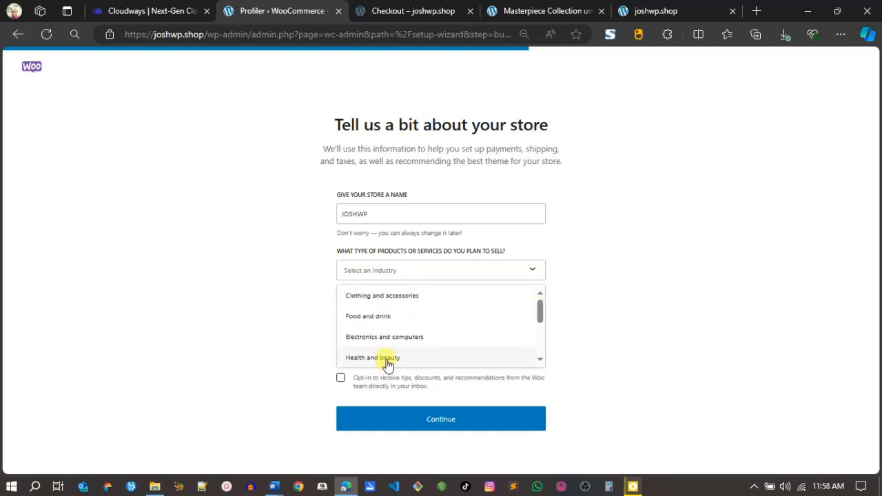
left_click(368, 296)
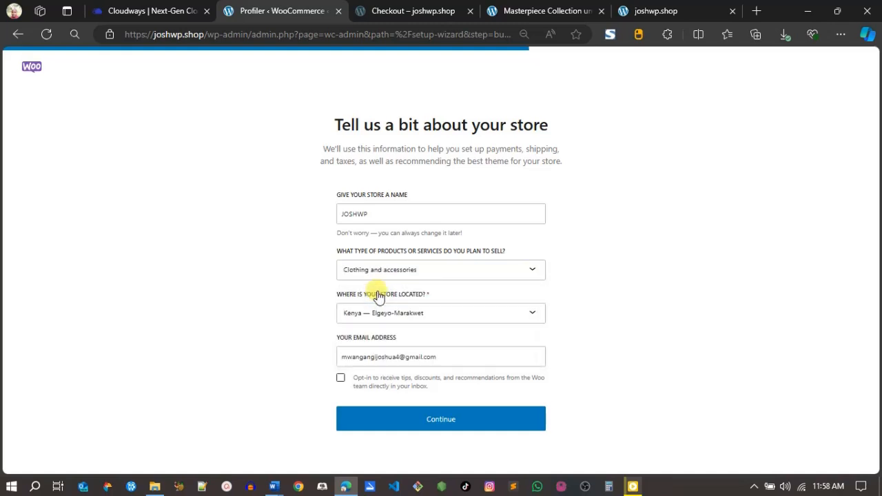
Step: Set the store location to United States (US) — Arizona and dismiss the location warning
left_click(365, 311)
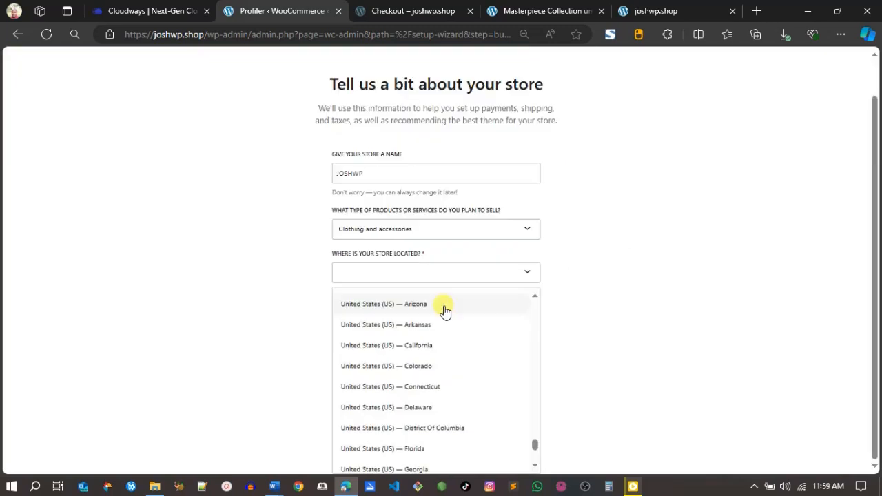
left_click(445, 311)
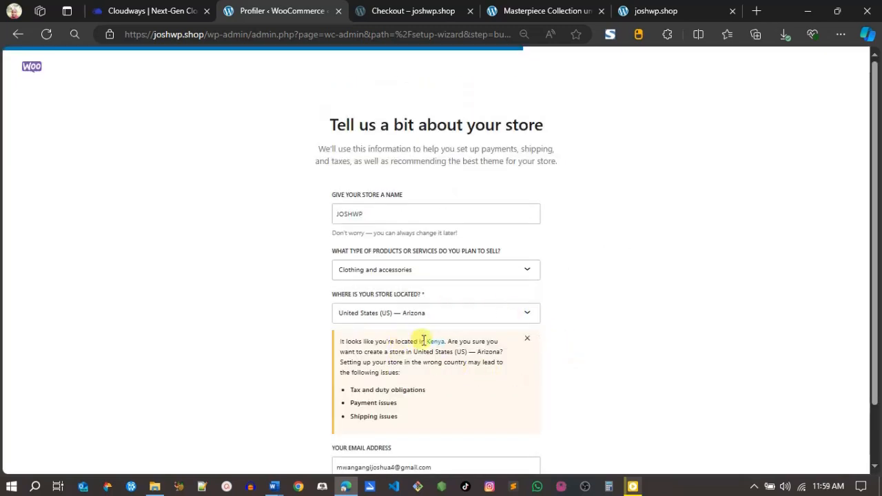
left_click(527, 320)
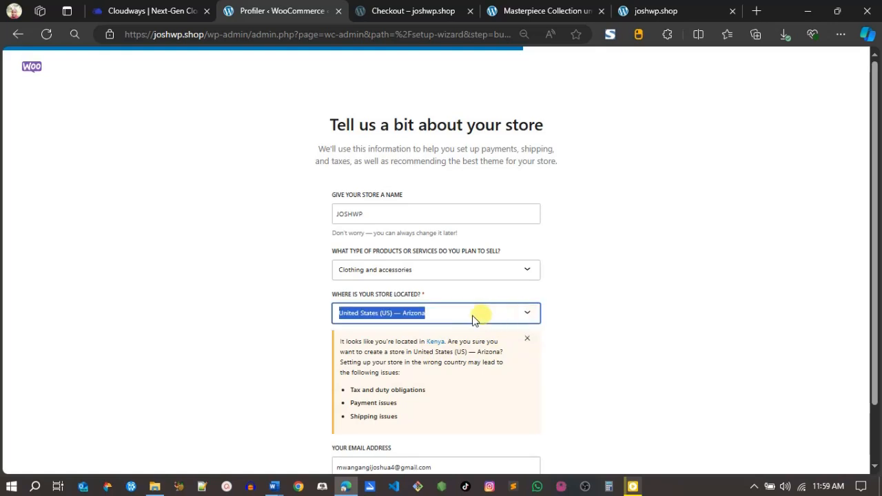
left_click(527, 340)
Step: Edit the store owner's e-mail address and submit the store details
left_click(338, 357)
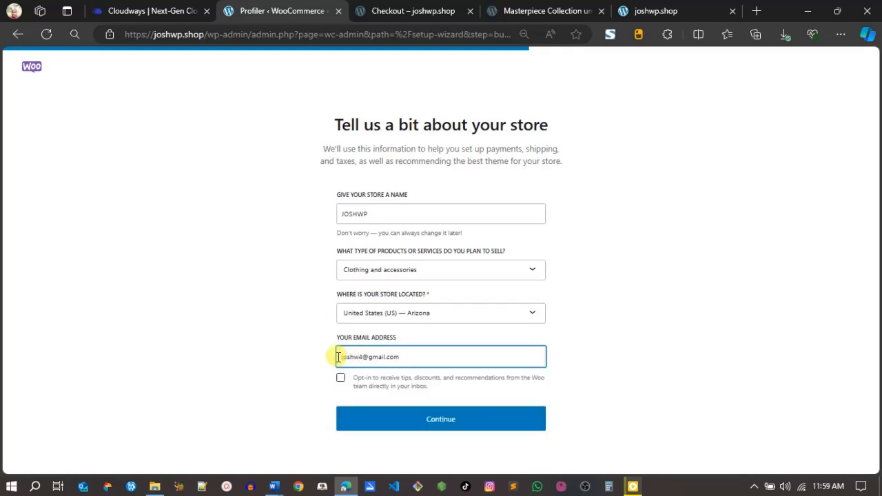
left_click(703, 335)
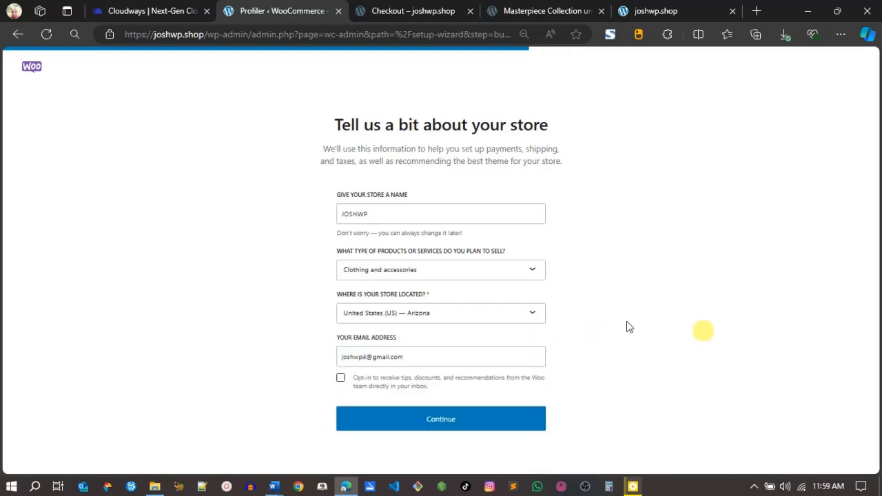
left_click(444, 422)
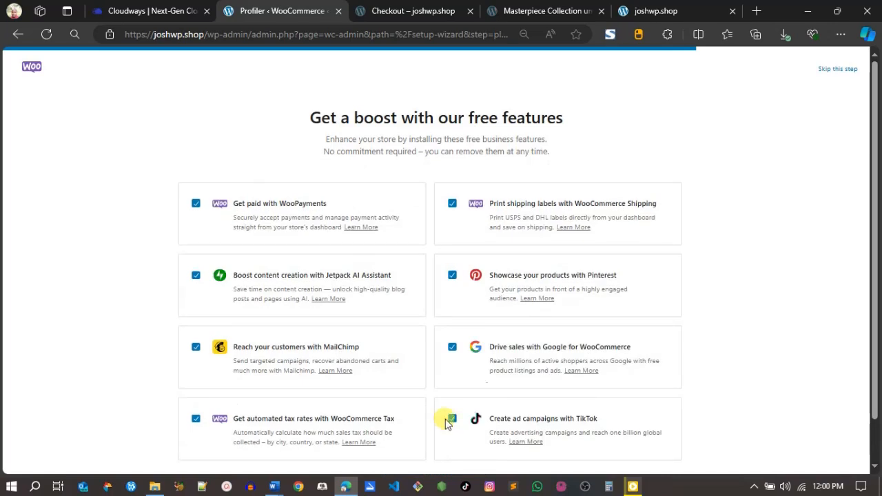
Step: Deselect WooCommerce Shipping, Pinterest, TikTok, MailChimp and Jetpack AI Assistant, and continue with WooPayments, Google for WooCommerce and WooCommerce Tax
scroll(378, 159, "down", 1)
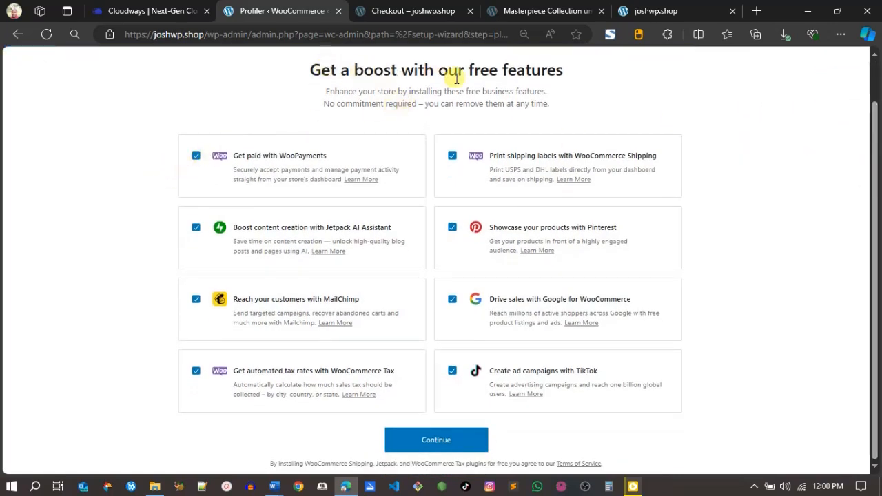
left_click(453, 225)
left_click(453, 158)
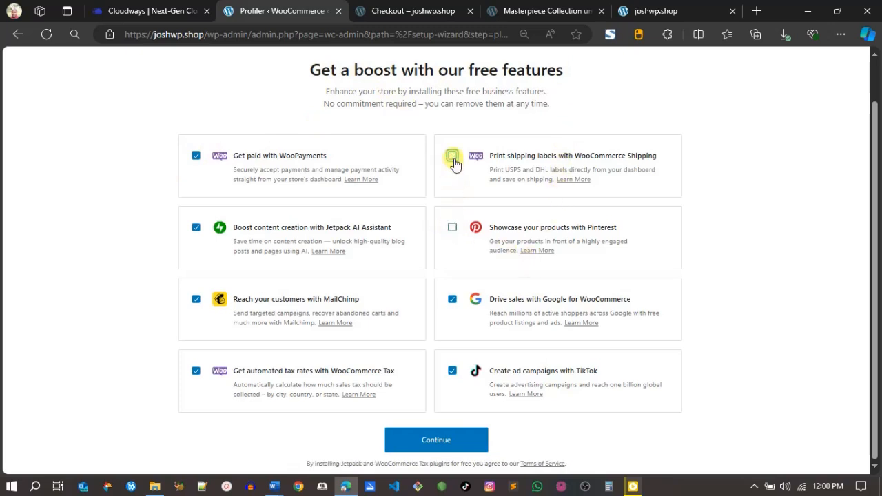
left_click(453, 371)
left_click(196, 299)
left_click(195, 228)
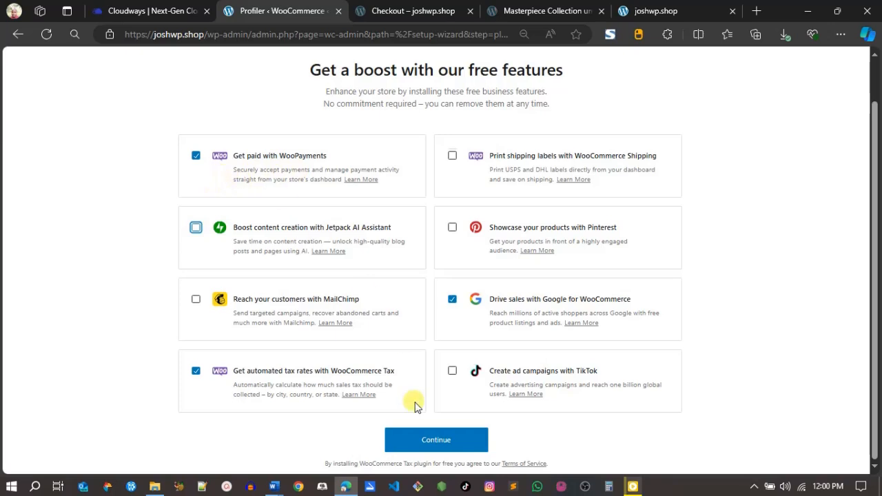
left_click(429, 442)
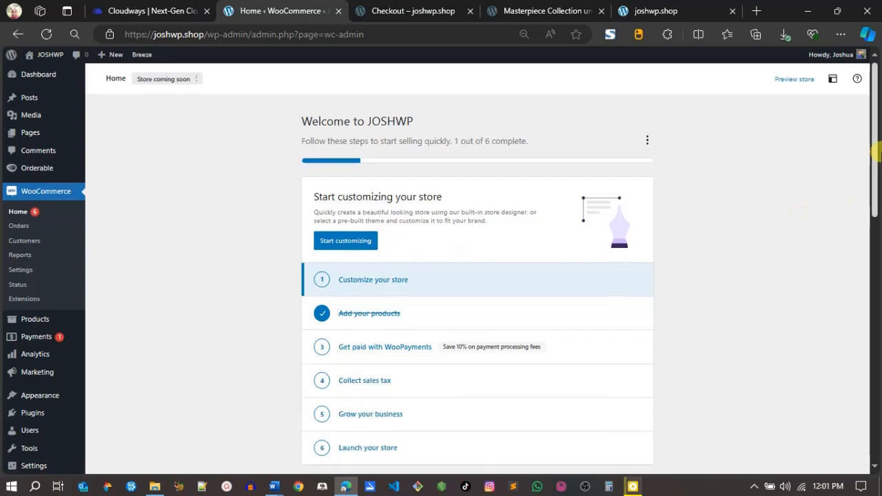
Step: Look over the WooCommerce setup checklist, and fill in the store's street address, city and postcode in the WooCommerce settings
scroll(876, 153, "down", 2)
scroll(365, 189, "up", 2)
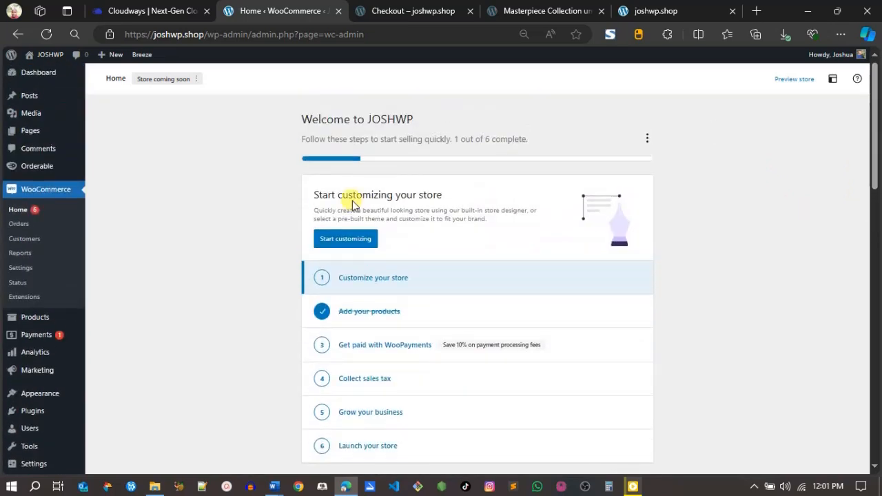
scroll(352, 204, "down", 3)
scroll(324, 179, "up", 1)
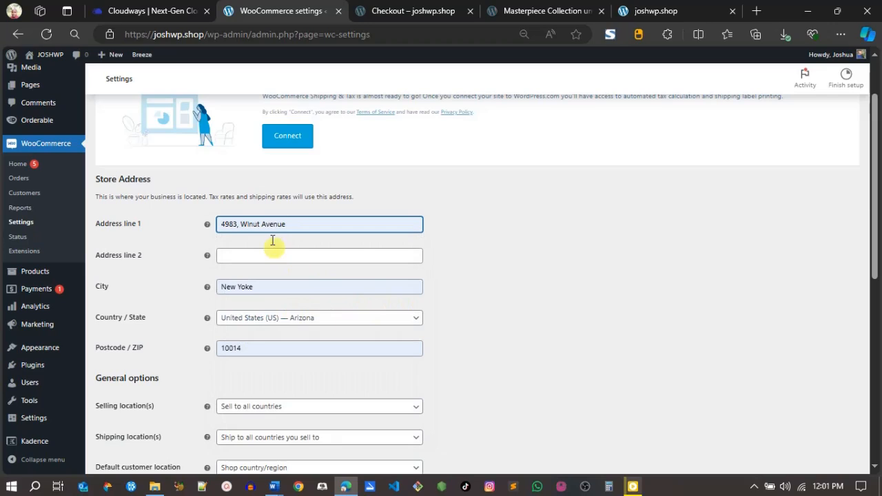
left_click(504, 267)
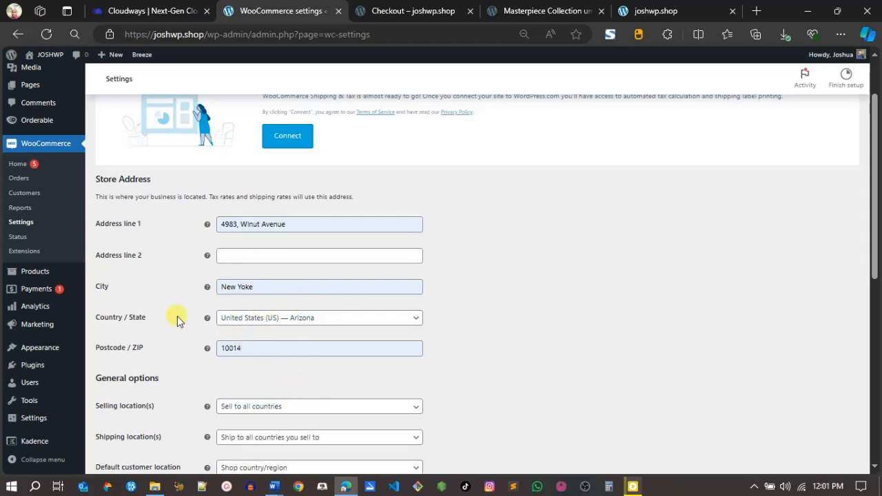
Step: Look over the selling location choices in the general options, keep selling to all countries, and enable tax rates and calculations
scroll(877, 253, "down", 2)
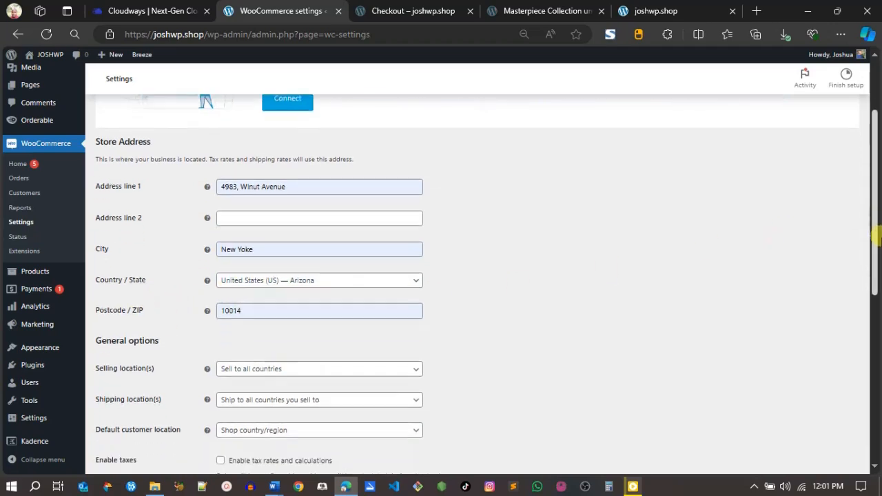
left_click_drag(877, 253, 877, 263)
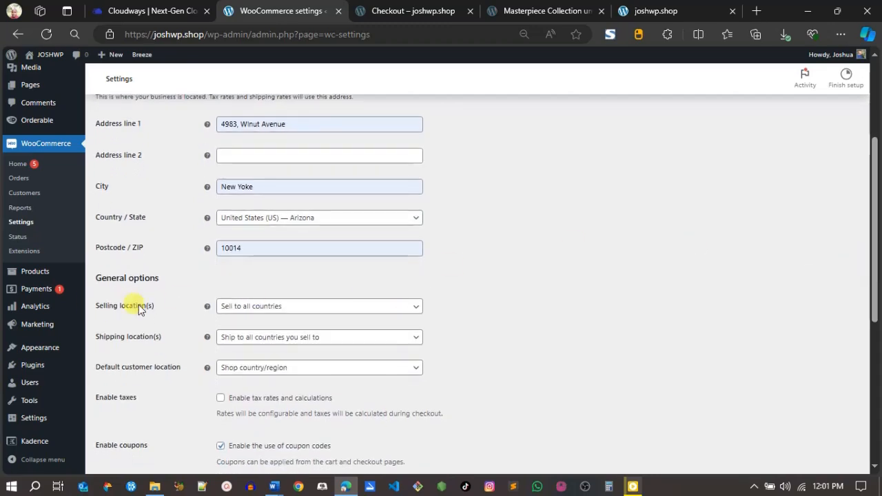
left_click(297, 308)
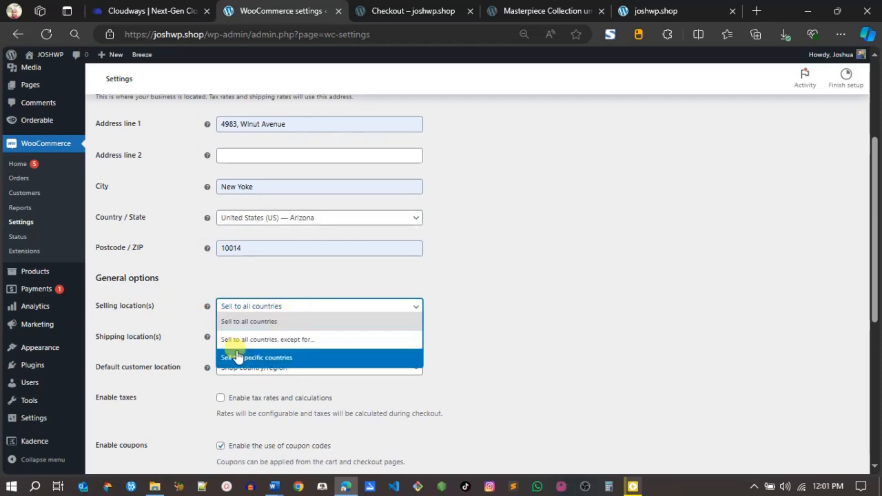
left_click(482, 296)
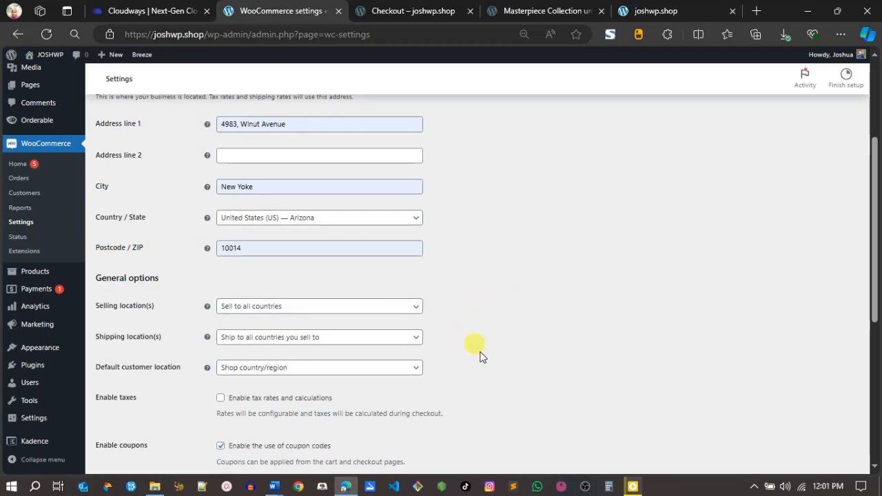
left_click(221, 398)
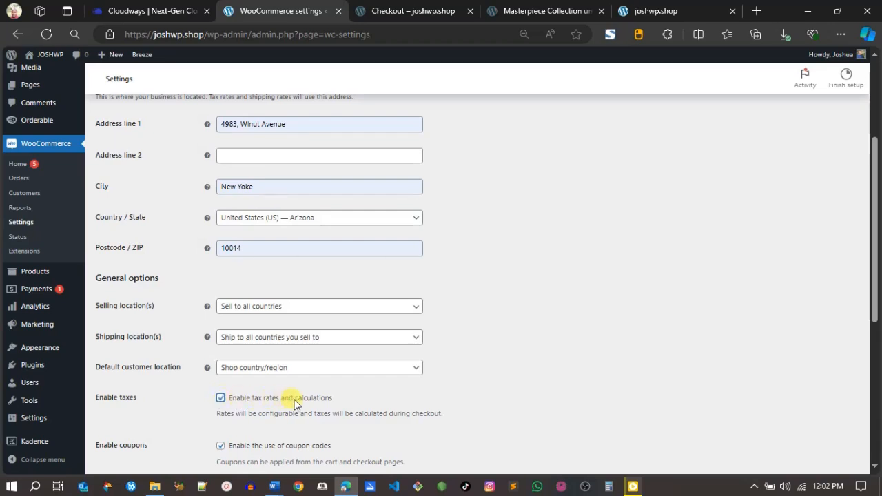
Step: Choose United States (US) dollar ($) — USD as the store currency and save the general settings
scroll(875, 269, "down", 1)
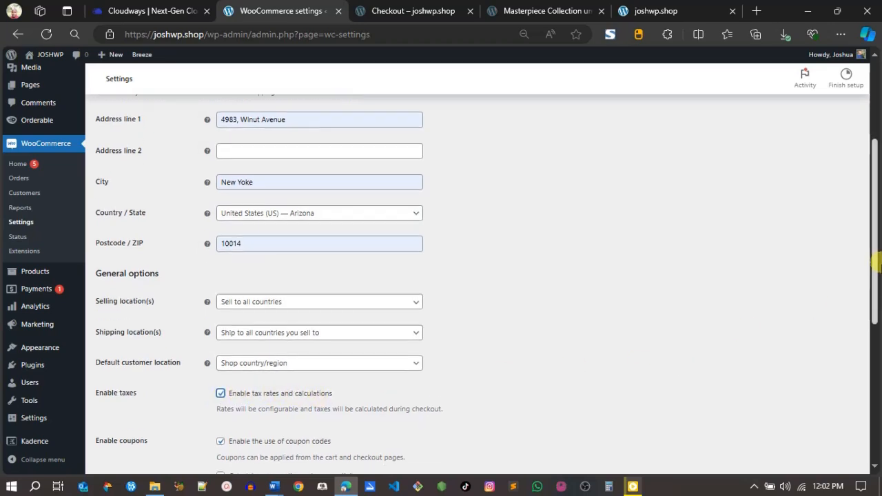
scroll(861, 276, "down", 2)
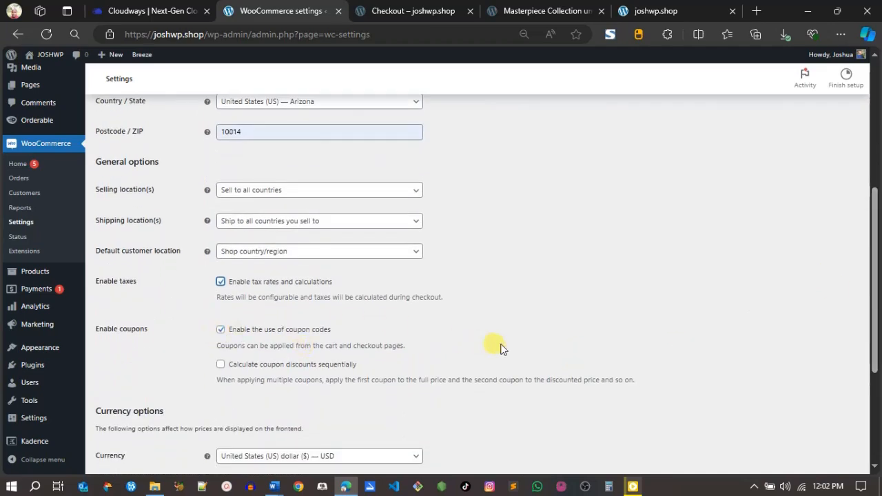
scroll(872, 345, "down", 5)
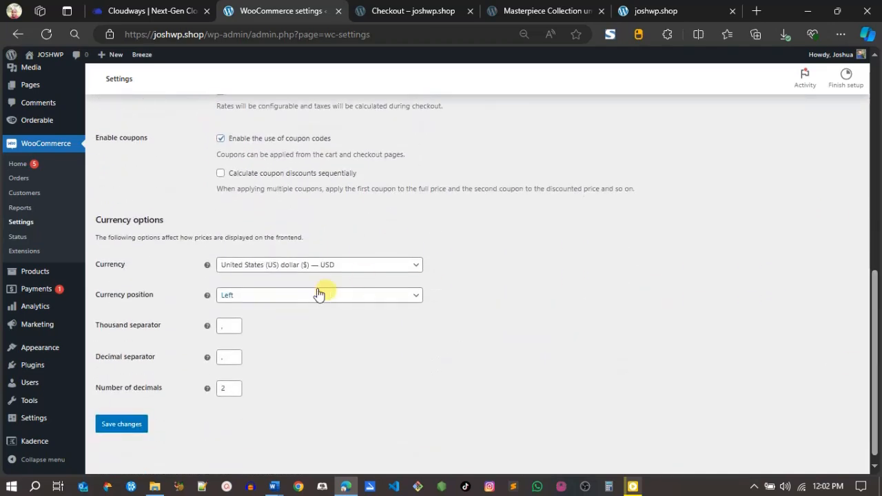
left_click(350, 267)
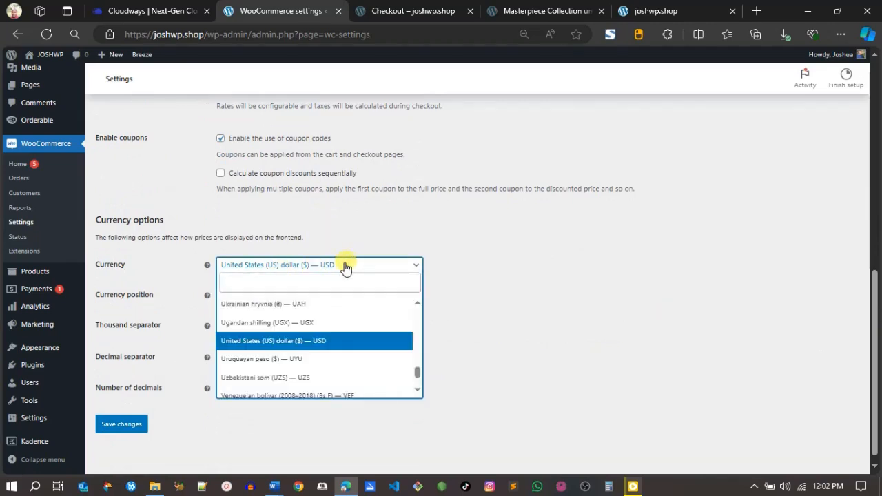
left_click(277, 343)
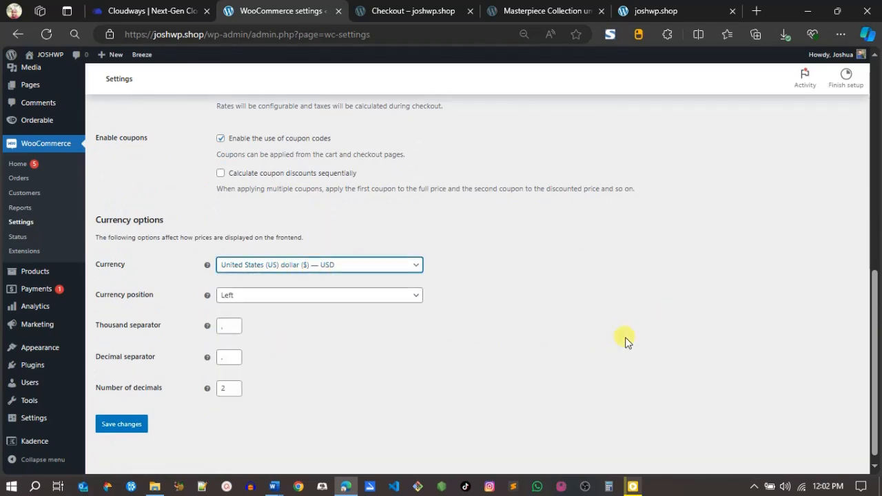
scroll(414, 345, "down", 1)
left_click(134, 423)
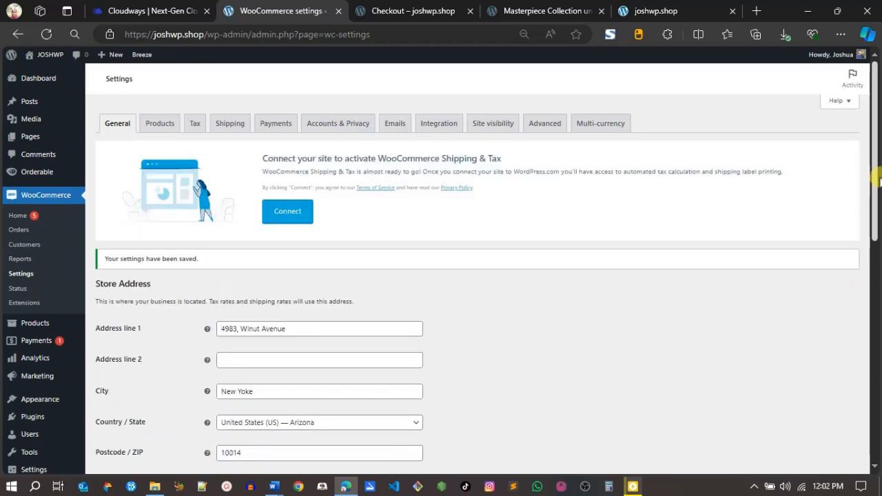
Step: Open the WooCommerce product settings and select Shop as the shop page
left_click(153, 128)
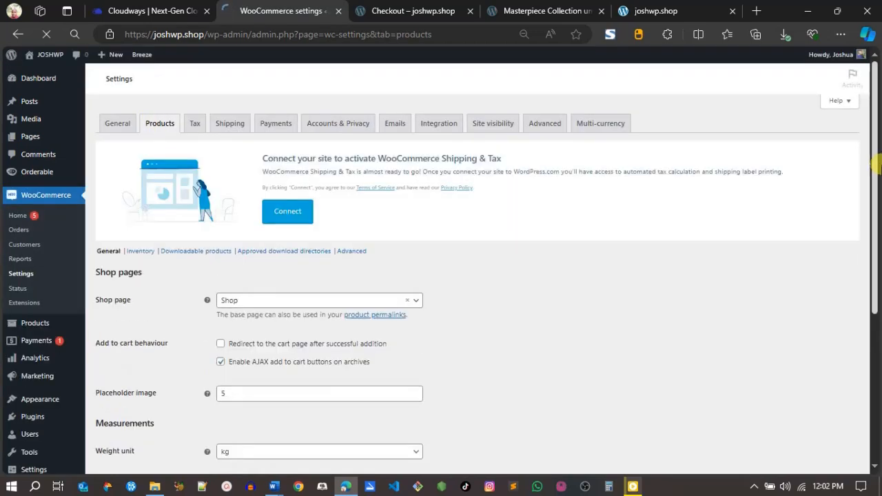
scroll(300, 107, "down", 2)
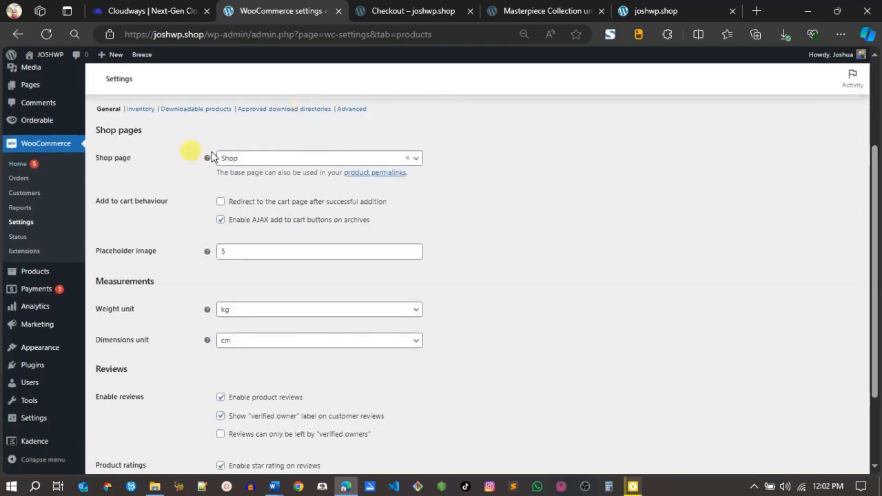
left_click(260, 158)
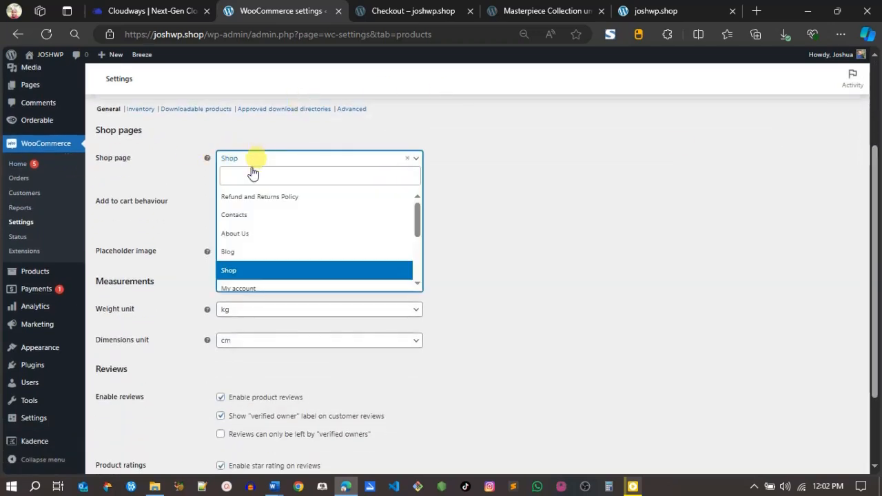
left_click(247, 269)
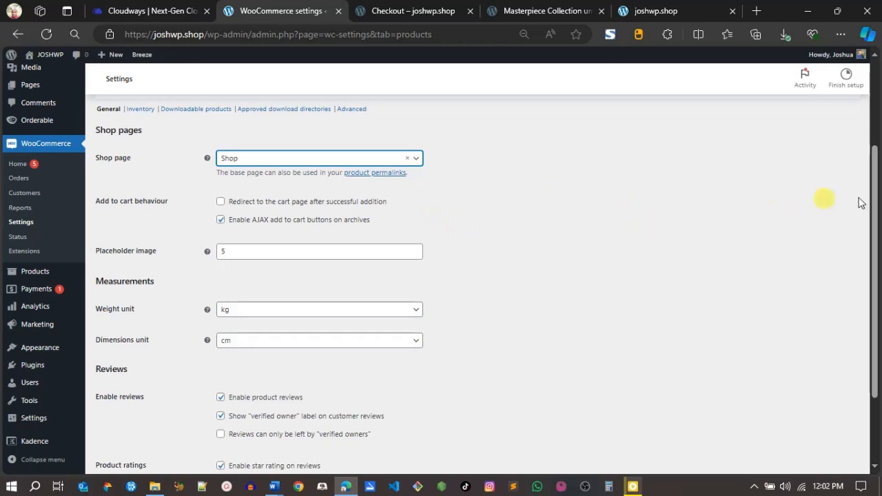
Step: Look through the weight unit choices, and turn product reviews off and back on
left_click_drag(875, 202, 877, 261)
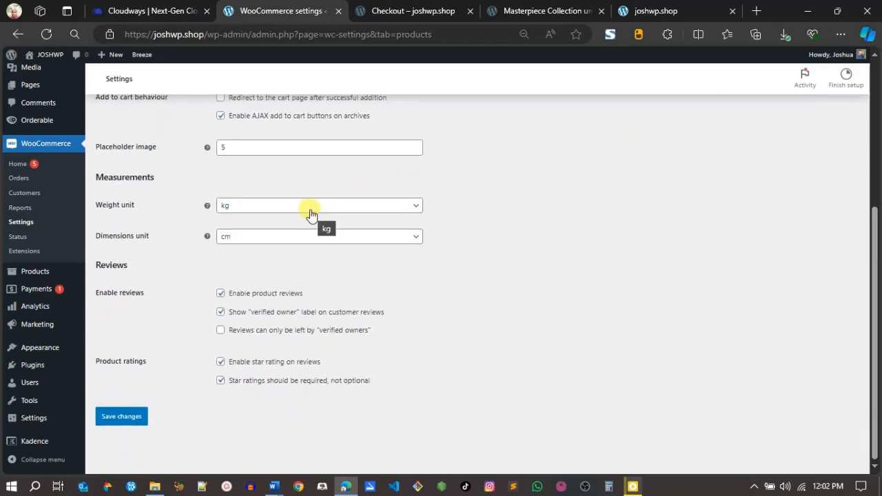
left_click(295, 208)
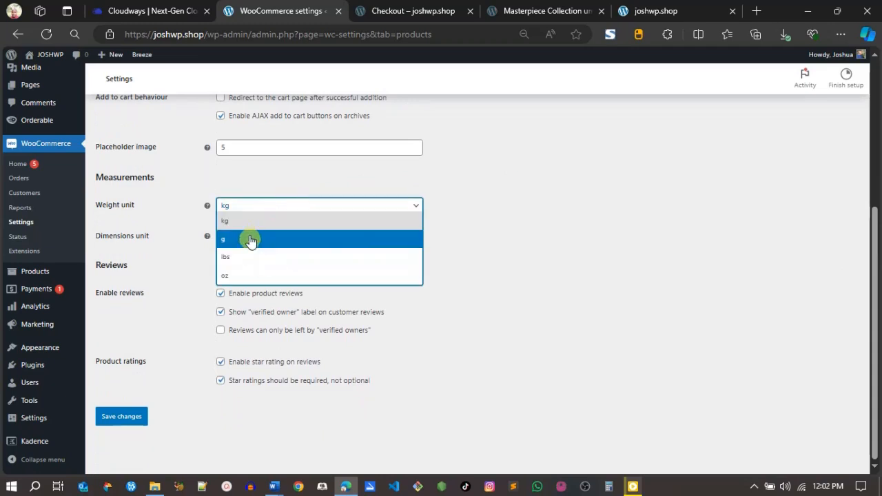
left_click(557, 214)
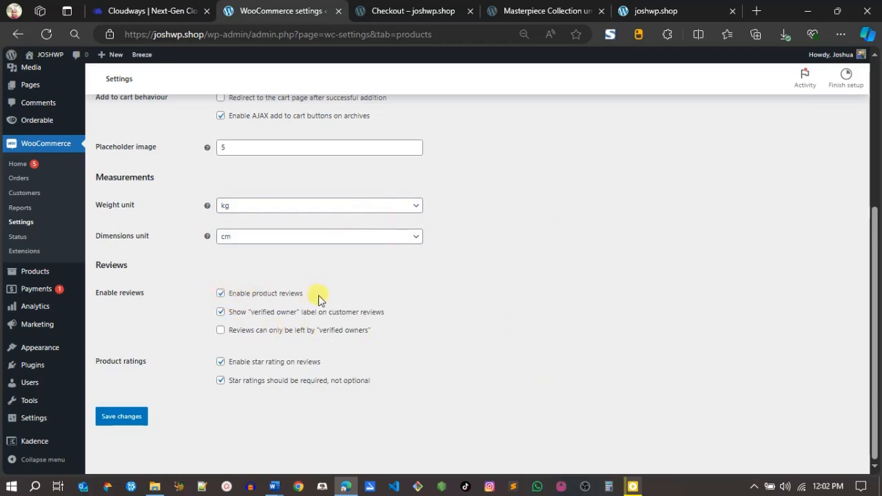
left_click(220, 295)
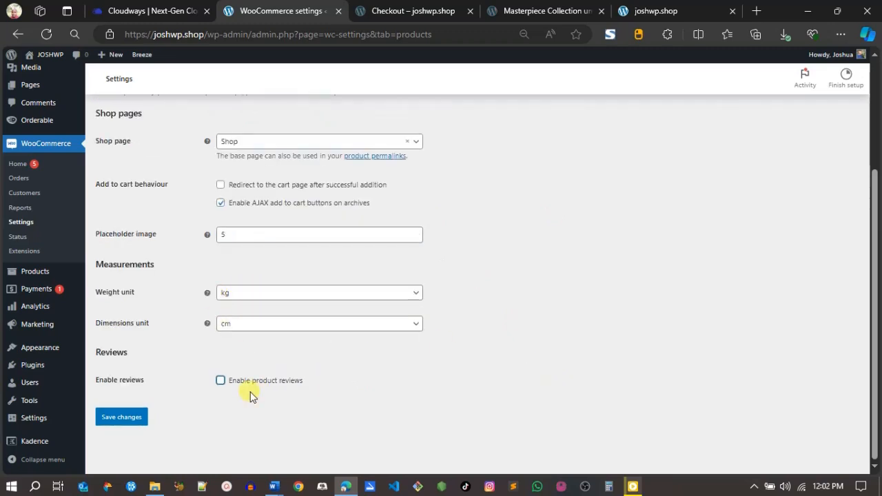
left_click(221, 382)
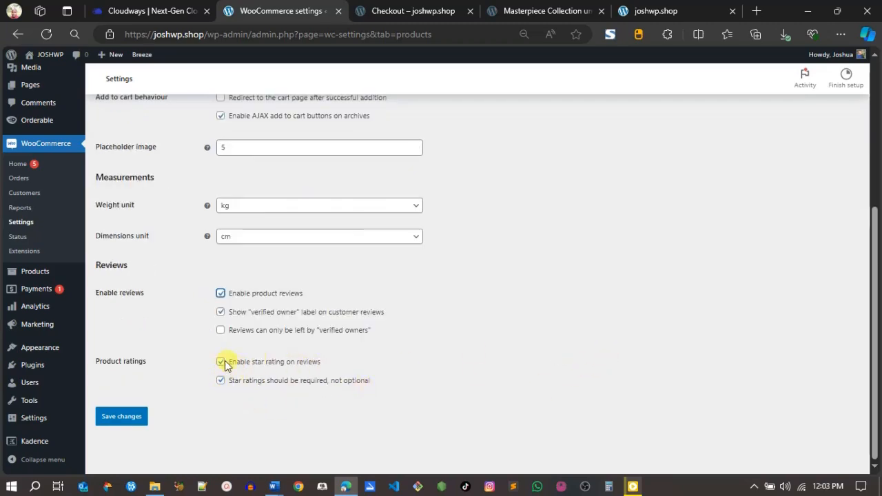
Step: Examine the available payment methods in the WooCommerce payment settings and the privacy policy options for customer accounts
left_click(269, 130)
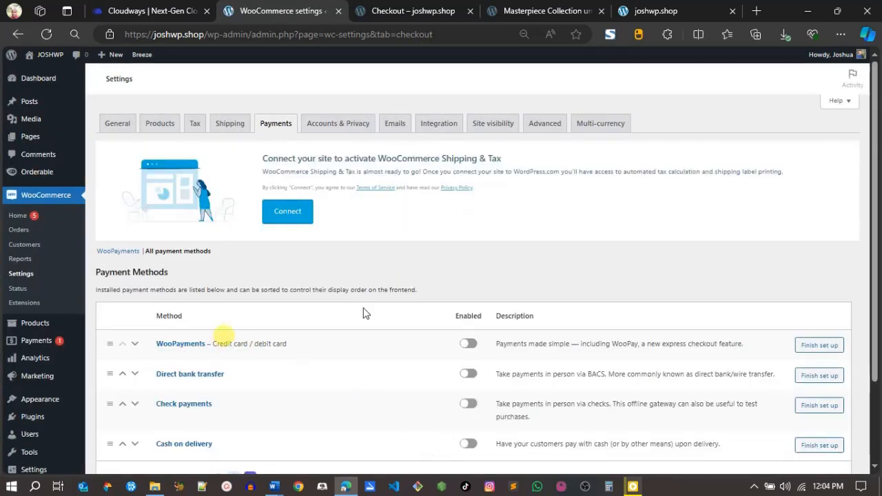
scroll(879, 214, "down", 2)
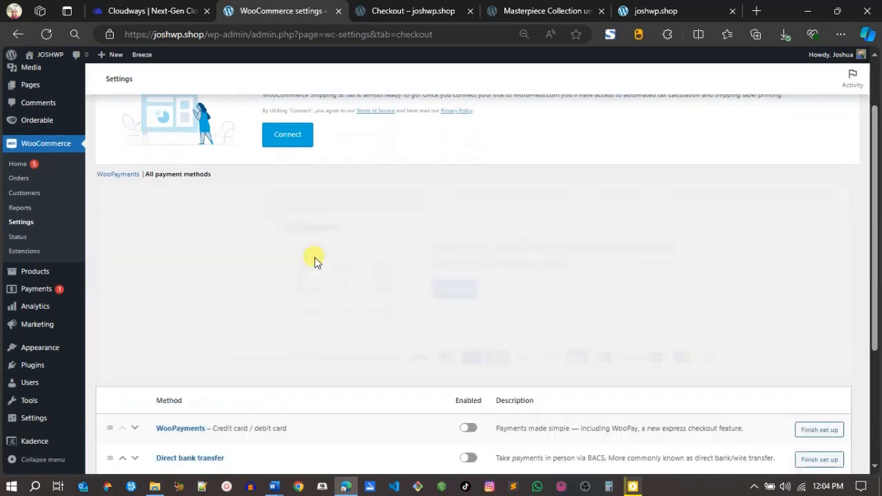
scroll(877, 245, "down", 2)
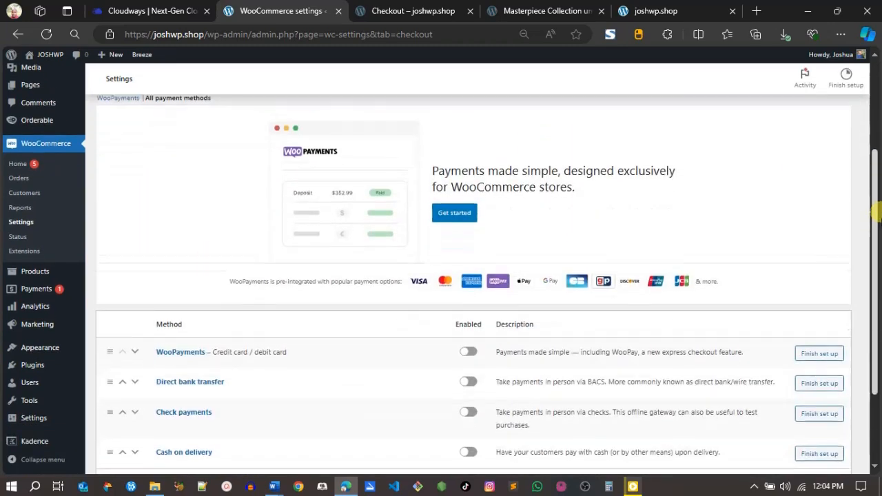
scroll(875, 249, "down", 1)
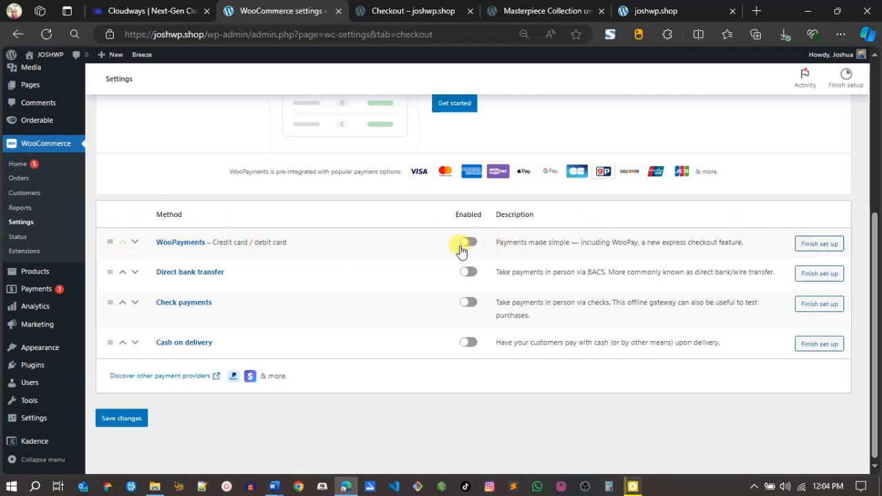
left_click_drag(875, 329, 875, 215)
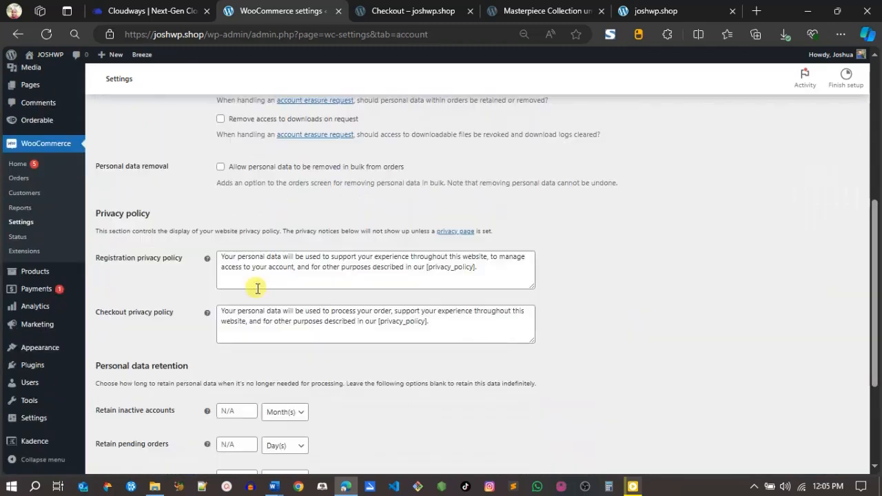
Step: Open the WordPress permalink settings and save them with the Post name structure
mouse_move(17, 369)
mouse_move(30, 417)
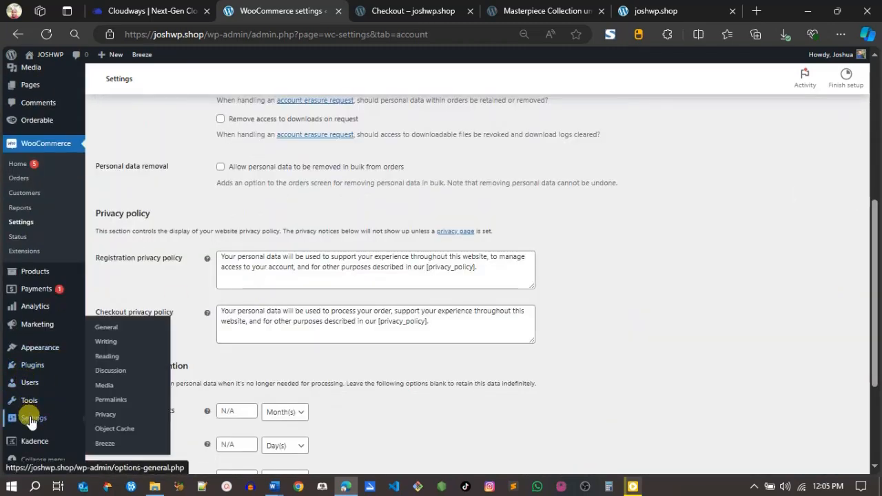
left_click(110, 401)
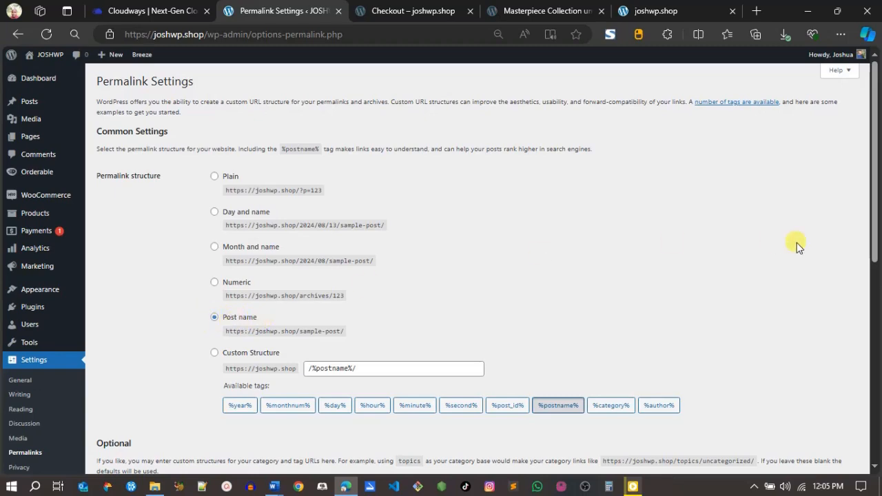
scroll(797, 244, "down", 5)
left_click(106, 422)
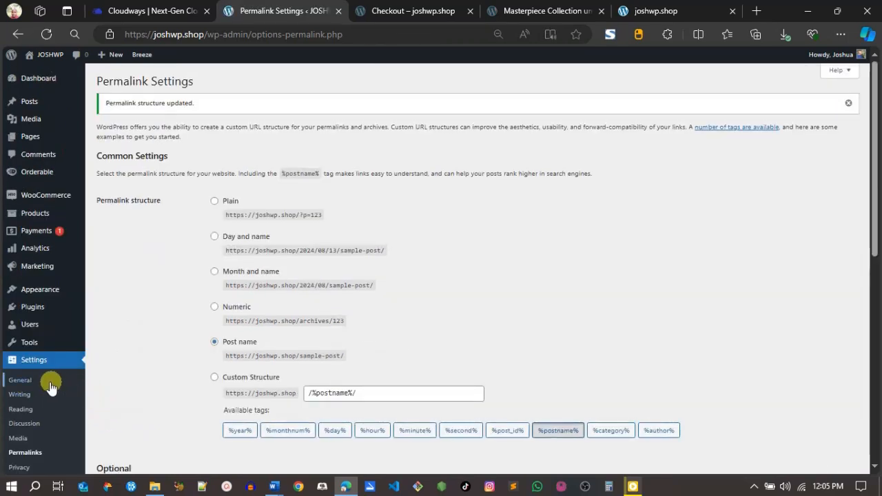
Step: Re-enter JOSHWP as the site title in the WordPress general settings, check the site addresses and save
left_click(33, 387)
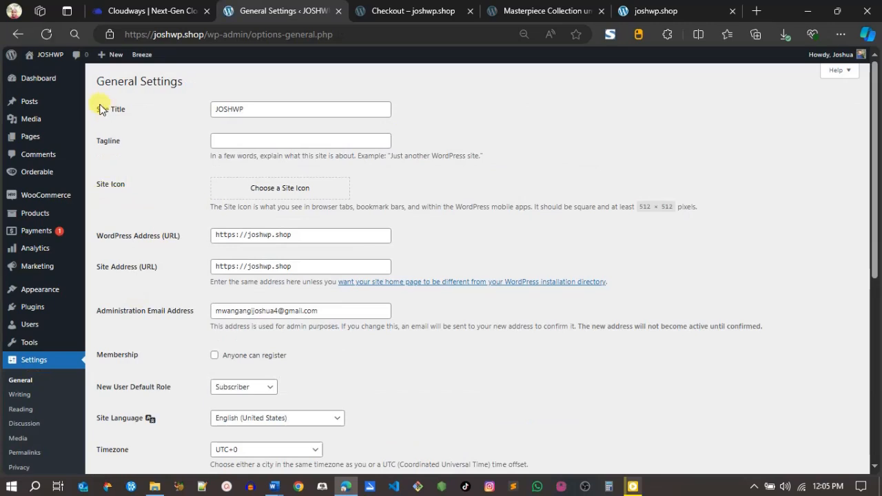
left_click(250, 112)
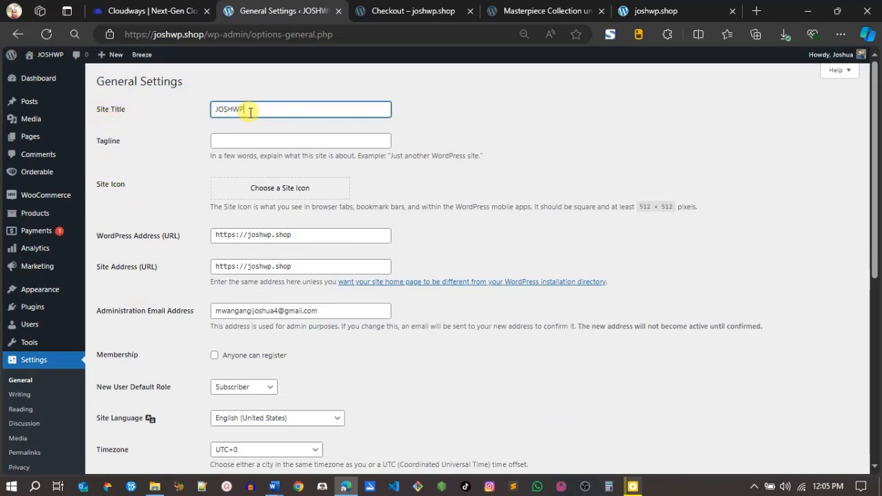
key("BackSpace")
key("BackSpace")
key("BackSpace")
key("BackSpace")
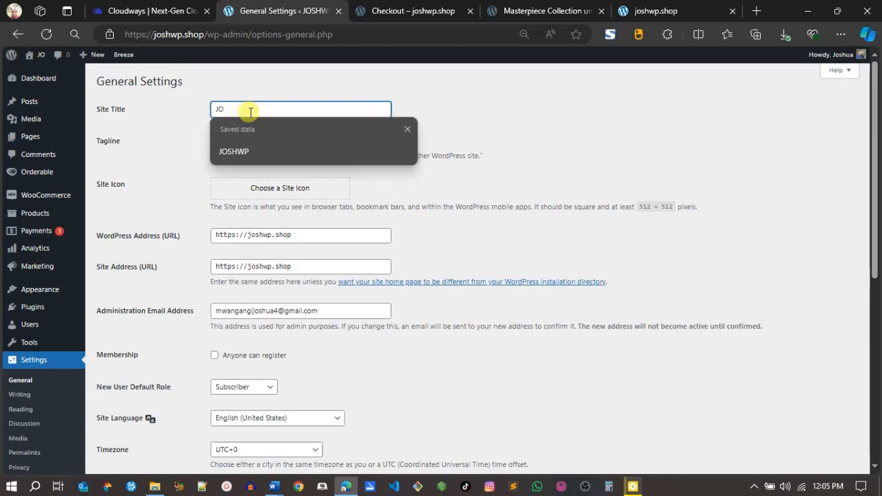
left_click(234, 151)
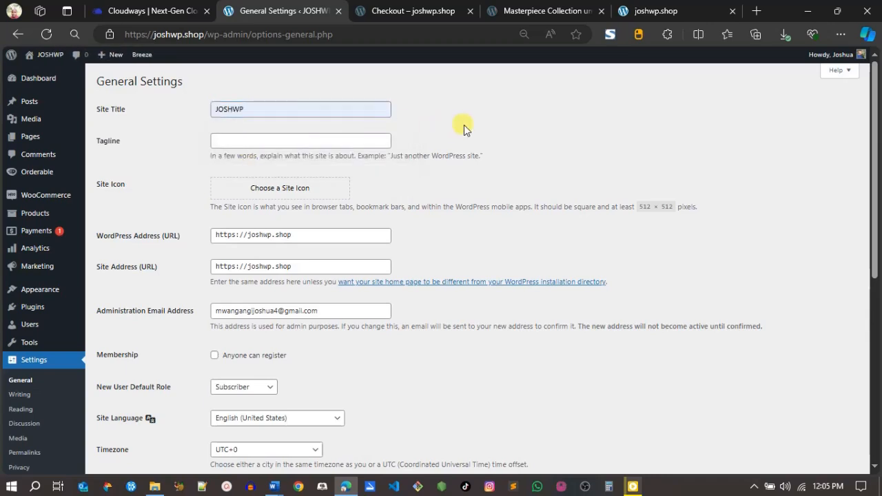
left_click(236, 236)
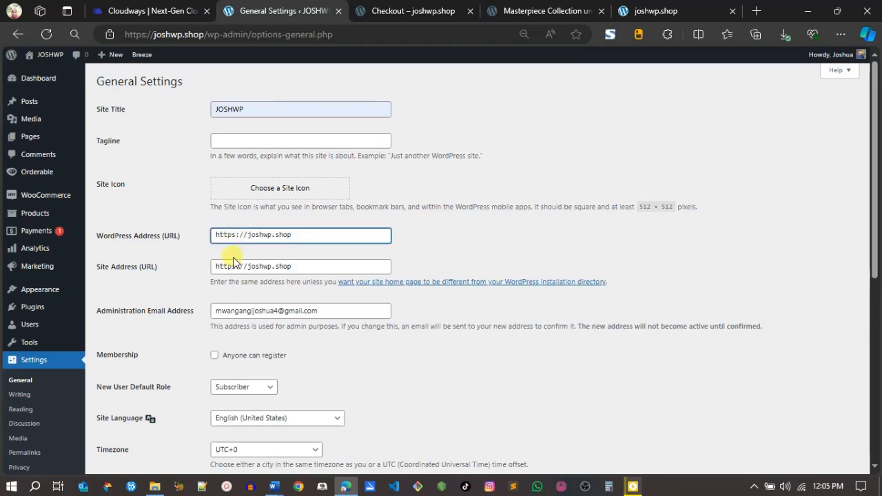
left_click_drag(876, 254, 878, 425)
left_click(122, 422)
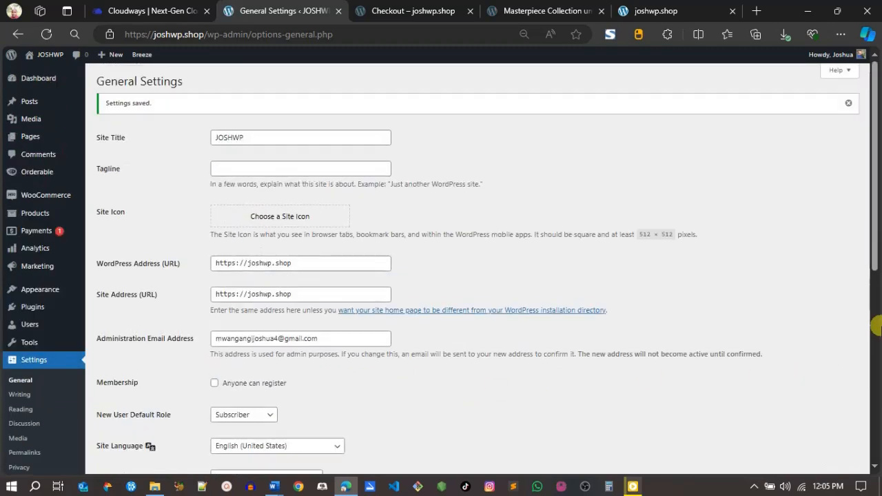
Step: Open the page for adding new plugins and search the plugin directory for "woocommerce payment"
mouse_move(36, 309)
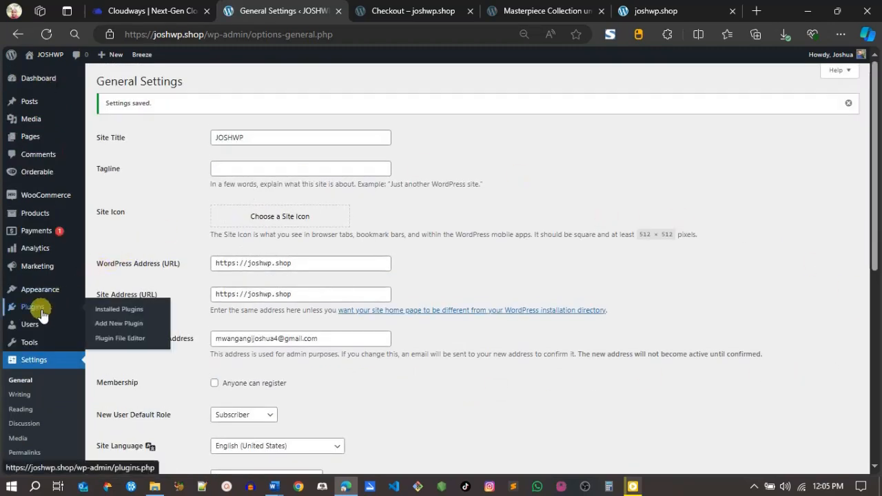
left_click(124, 326)
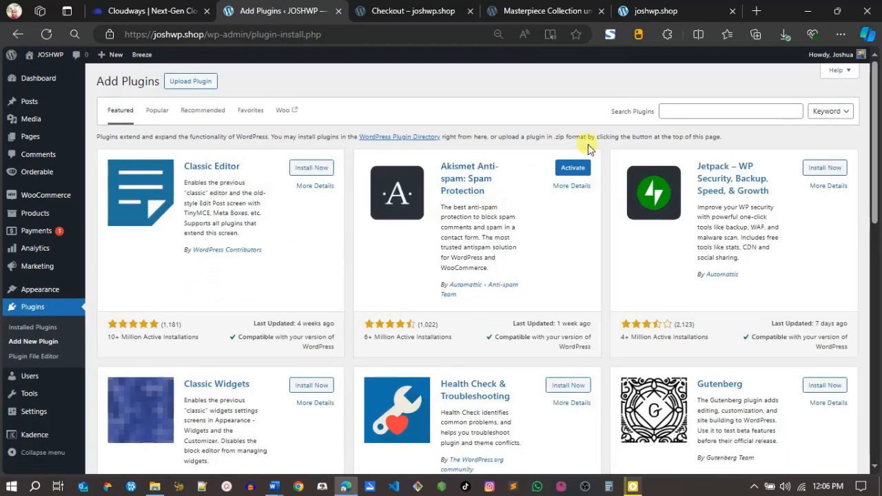
left_click(666, 112)
type("woocommerce payment")
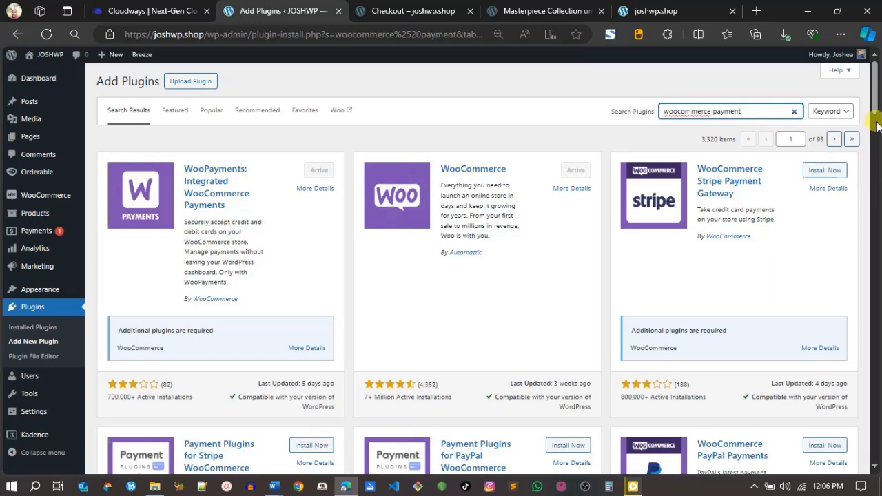
Step: Install Payment Plugins for Stripe WooCommerce and Payment Plugins for PayPal WooCommerce, and activate the Stripe plugin
scroll(875, 126, "down", 2)
scroll(876, 131, "down", 1)
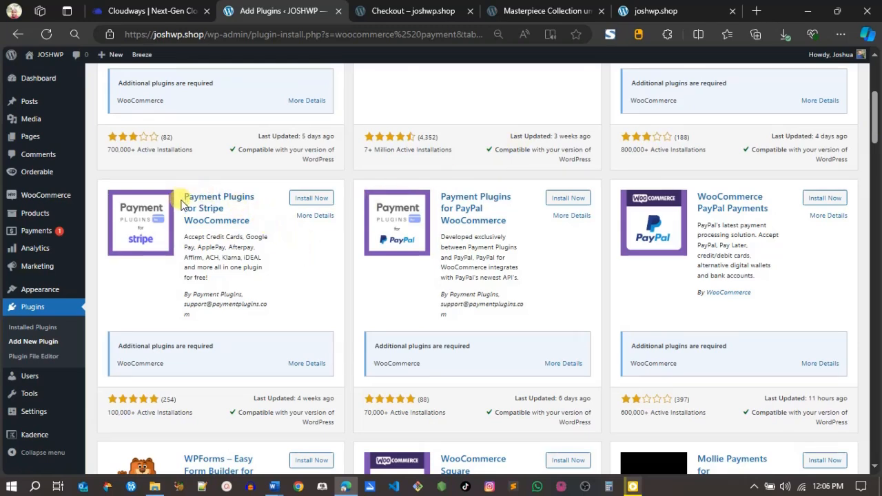
left_click_drag(184, 294, 261, 300)
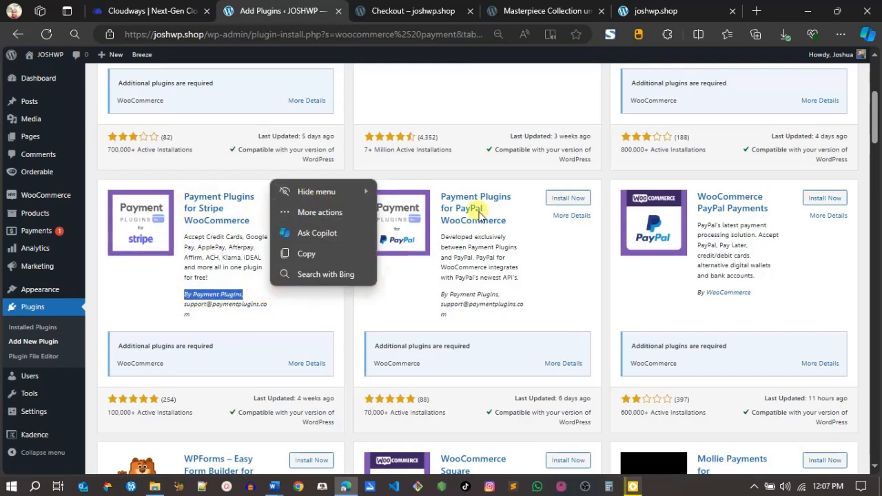
left_click(542, 270)
left_click(310, 198)
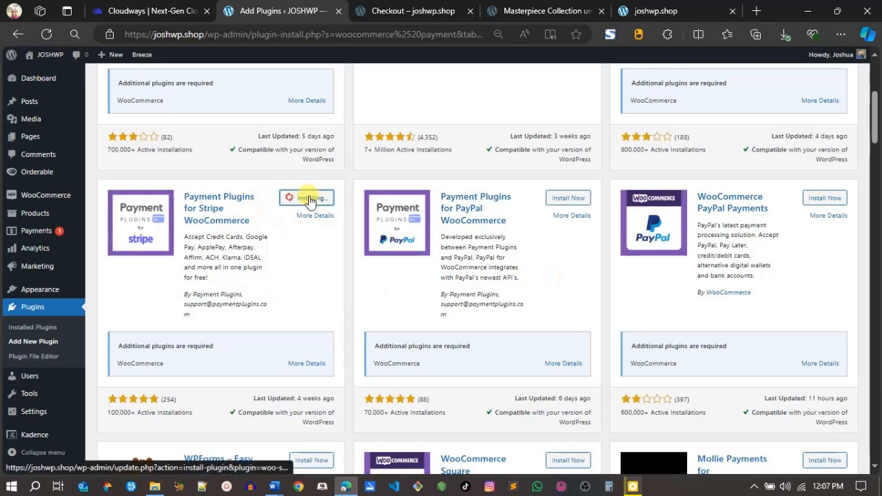
left_click(568, 199)
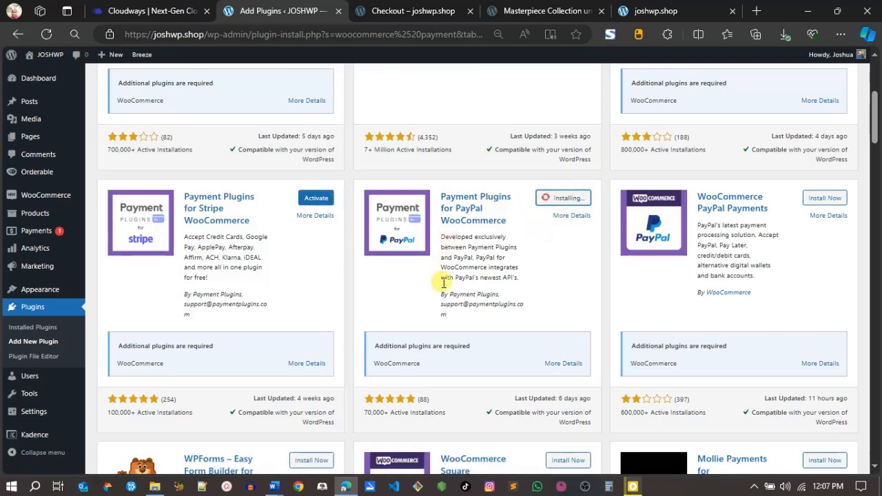
left_click(317, 198)
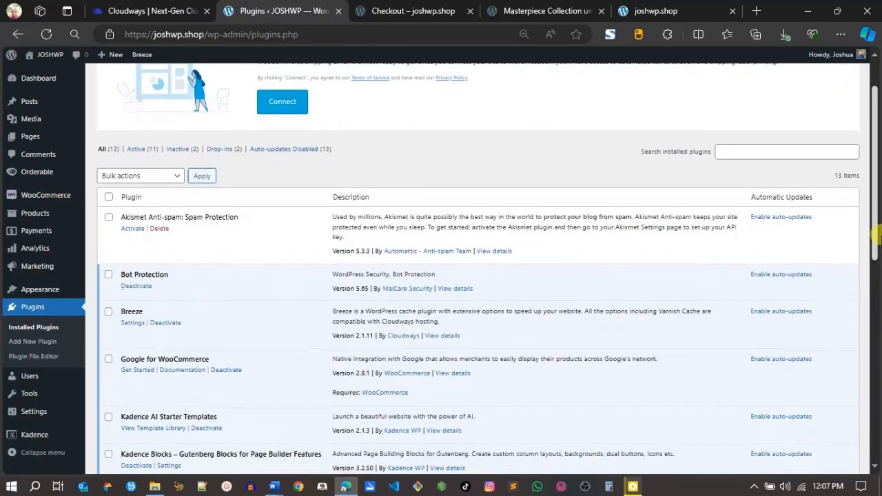
Step: Activate Payment Plugins for PayPal WooCommerce in the installed plugins list and dismiss its welcome message
left_click_drag(876, 237, 875, 360)
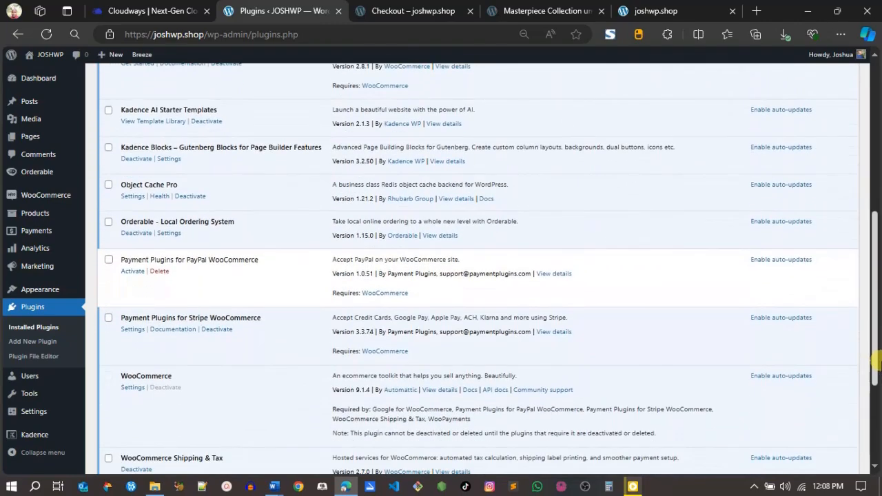
left_click_drag(351, 333, 159, 279)
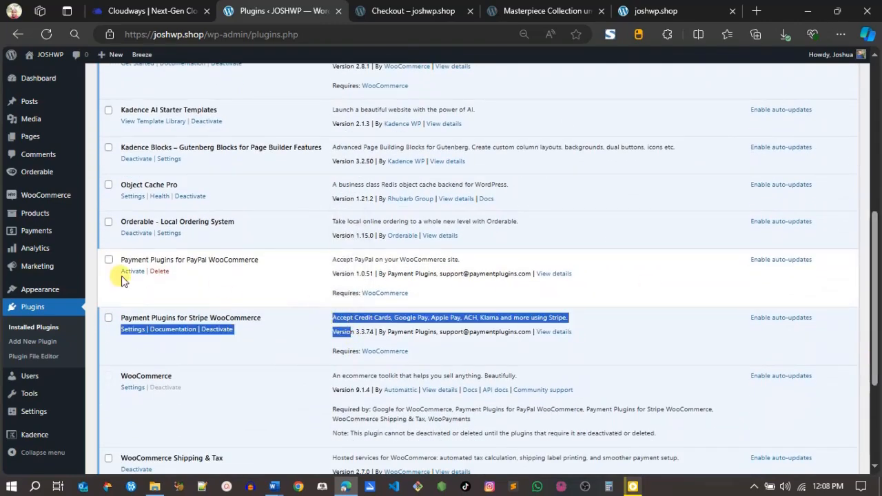
left_click(130, 282)
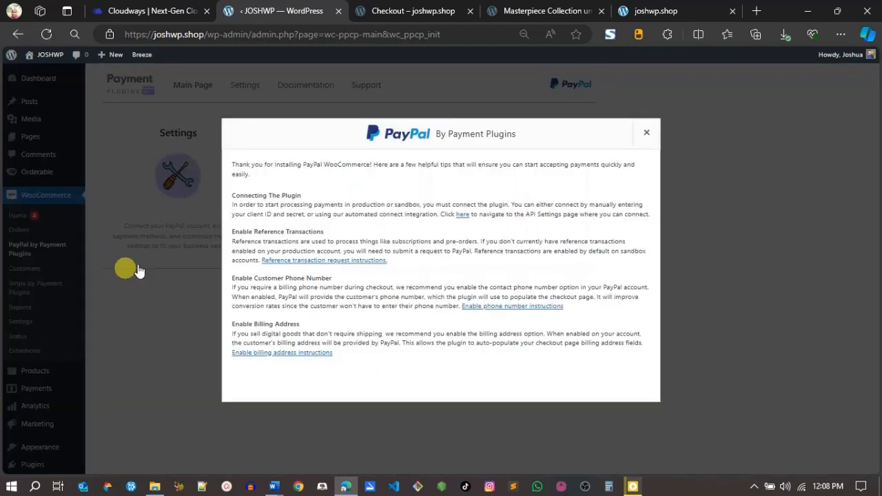
left_click(647, 136)
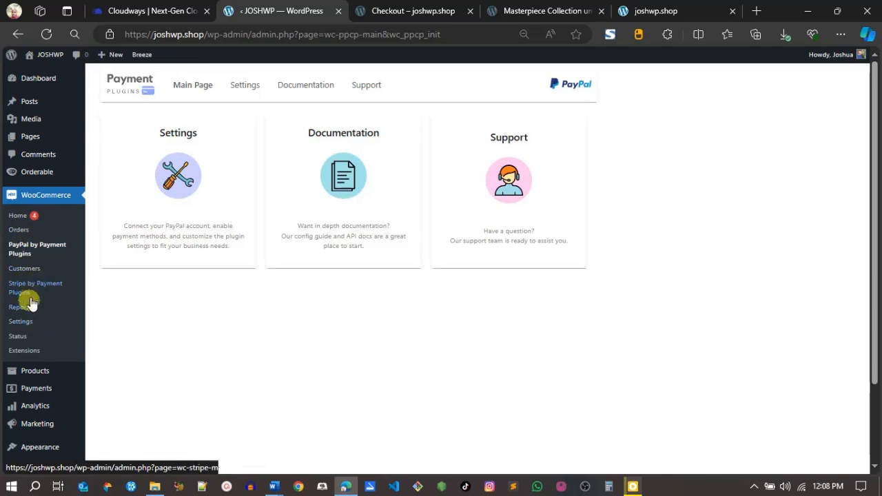
Step: Examine the PayPal and Stripe payment methods listed in the WooCommerce payment settings
left_click(19, 322)
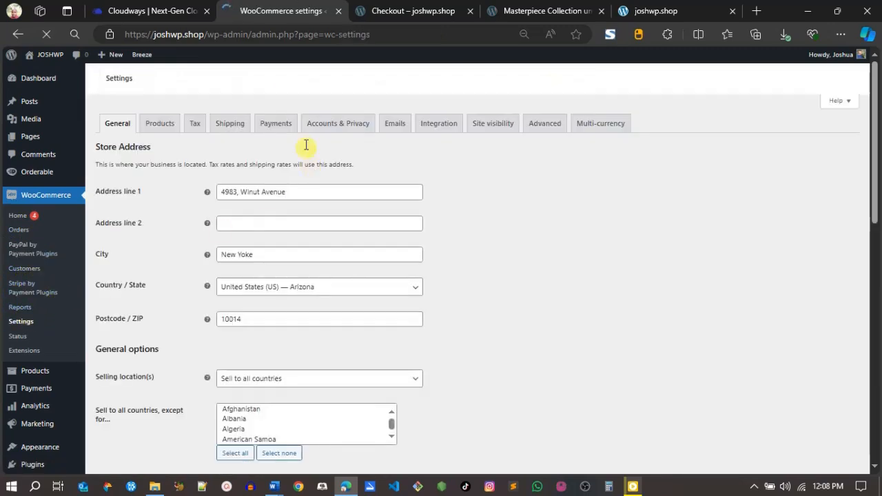
left_click(277, 124)
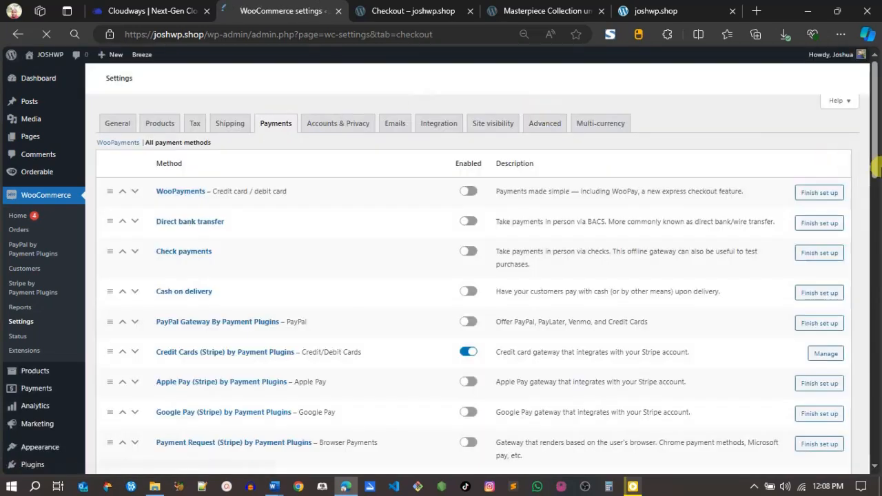
left_click_drag(878, 149, 877, 225)
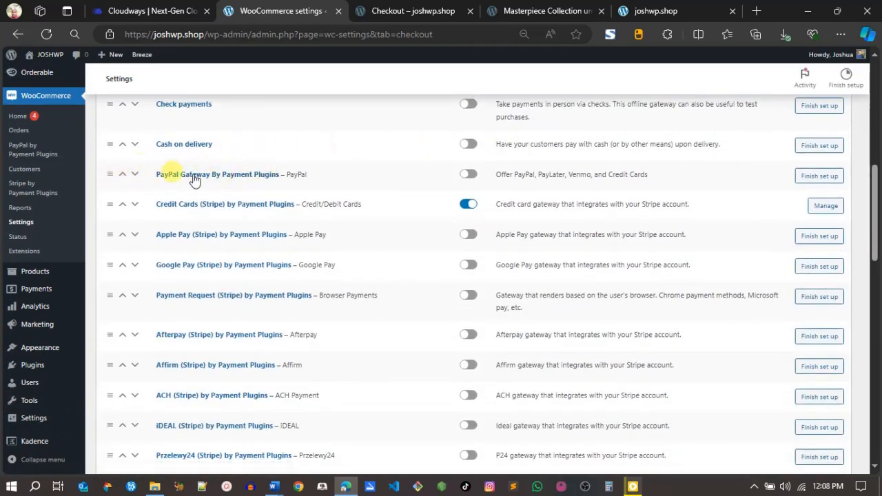
scroll(196, 170, "up", 2)
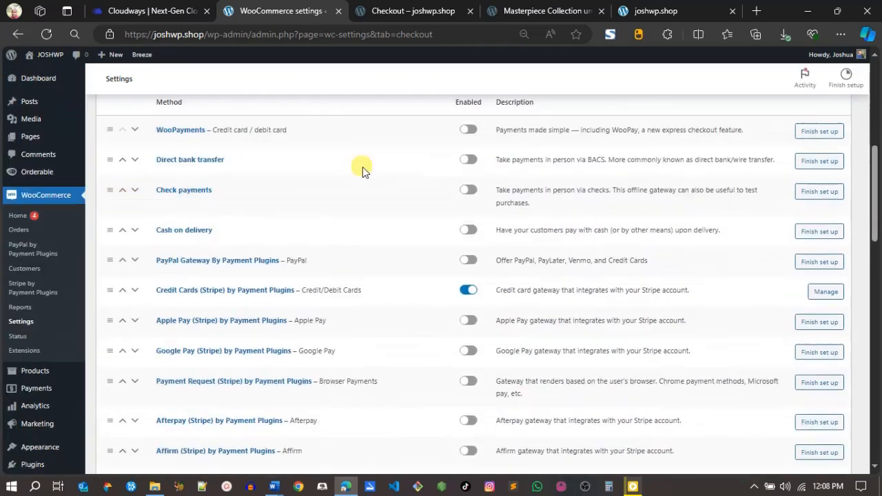
Step: Open the API settings of PayPal by Payment Plugins and select production as the environment
left_click(25, 250)
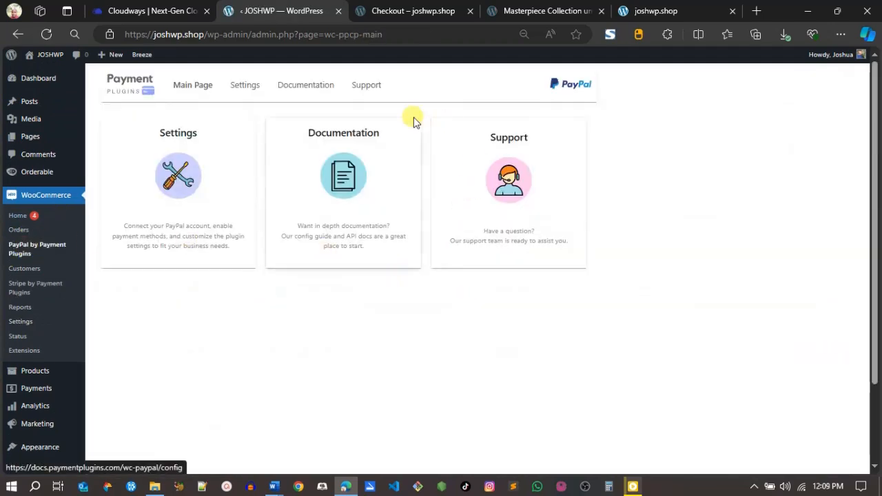
left_click(250, 92)
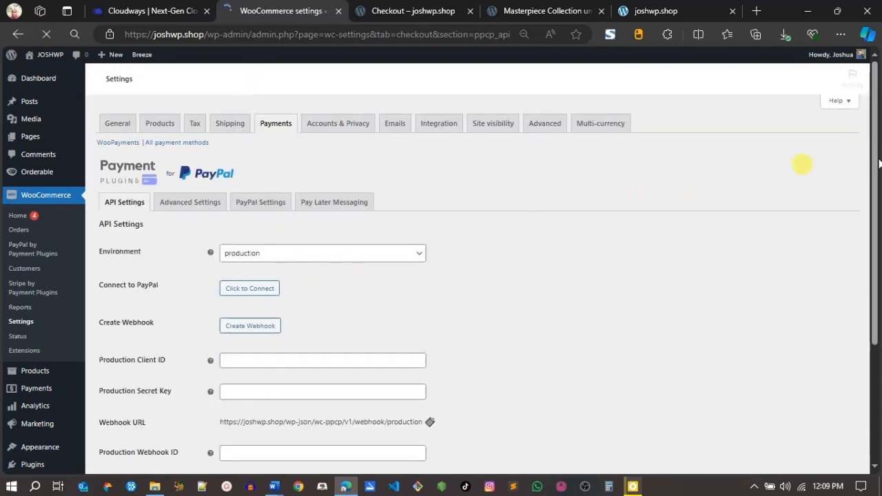
scroll(464, 206, "down", 3)
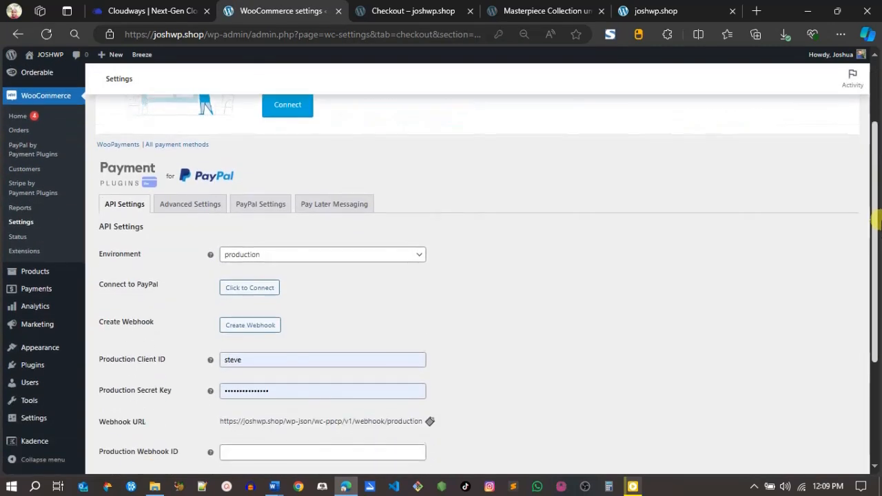
left_click(378, 171)
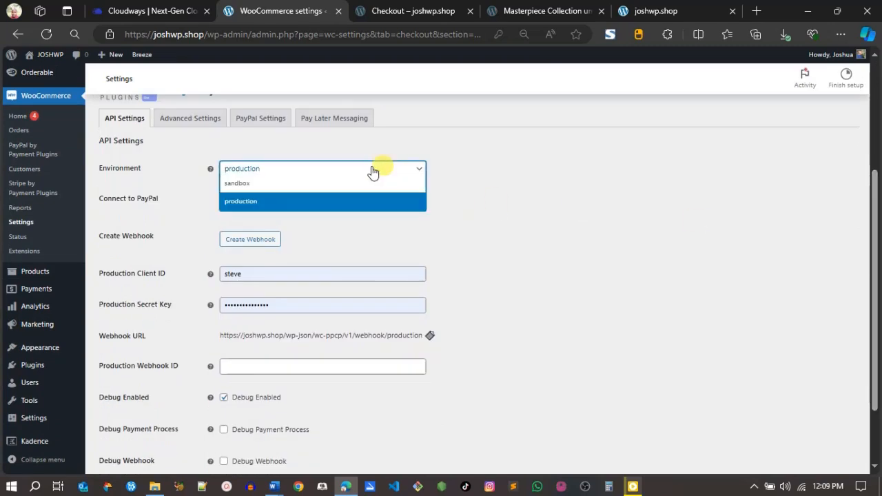
left_click(293, 200)
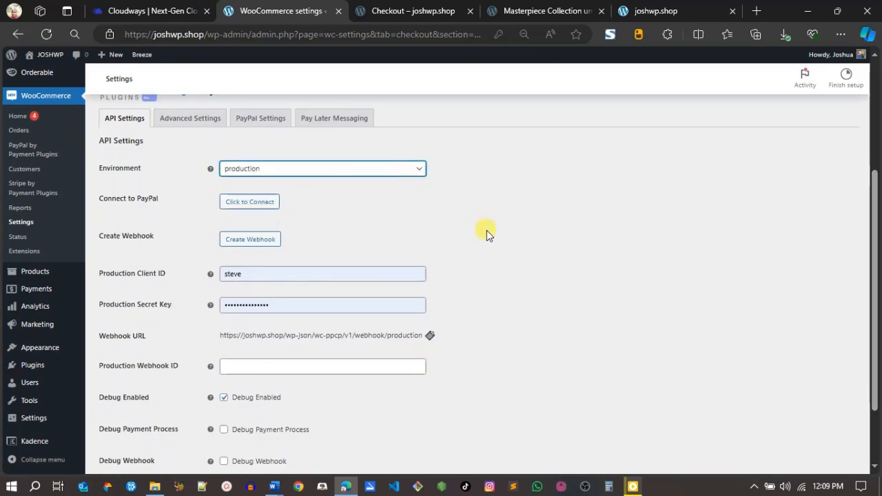
Step: Open the PayPal account connection page, close it and look through the remaining PayPal API settings
left_click(252, 203)
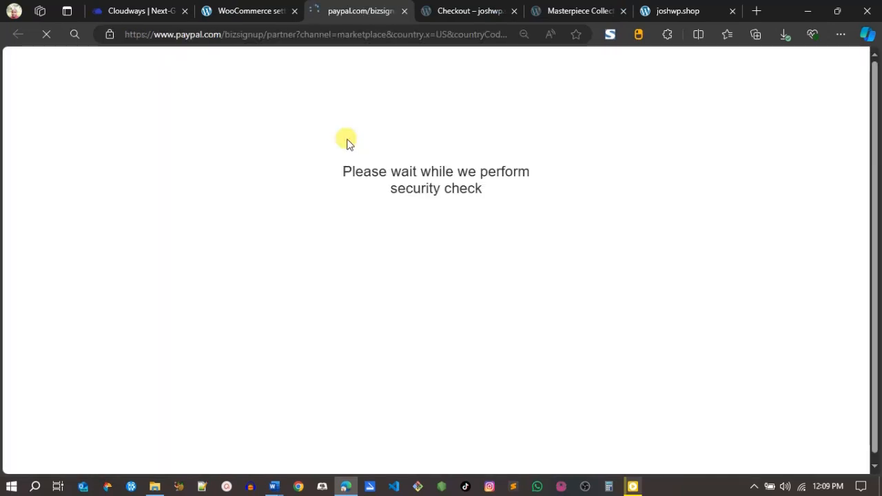
left_click(405, 11)
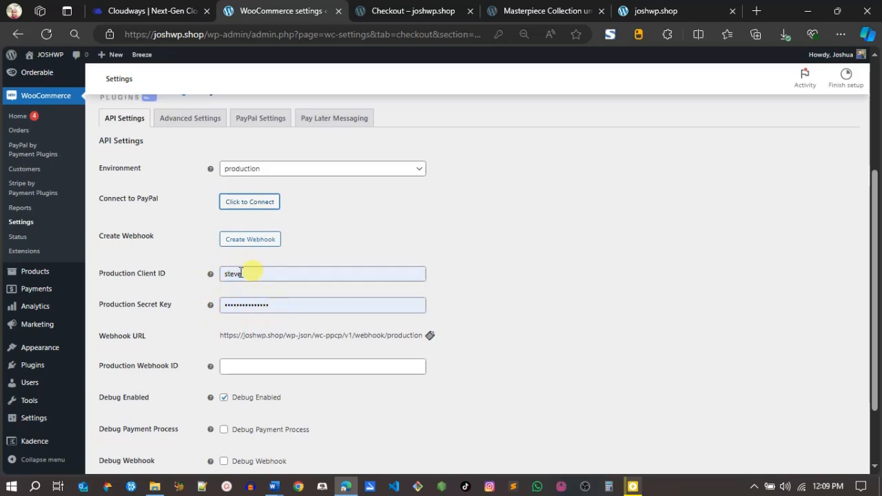
left_click_drag(879, 219, 879, 313)
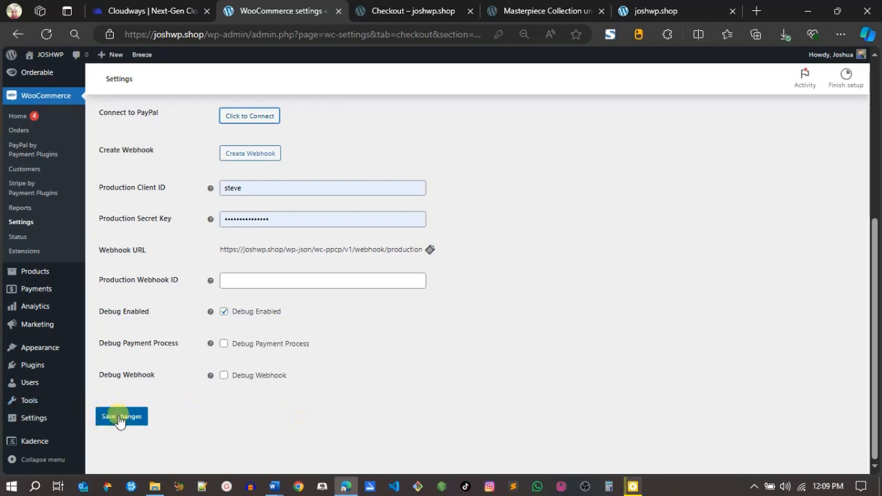
left_click_drag(876, 293, 878, 206)
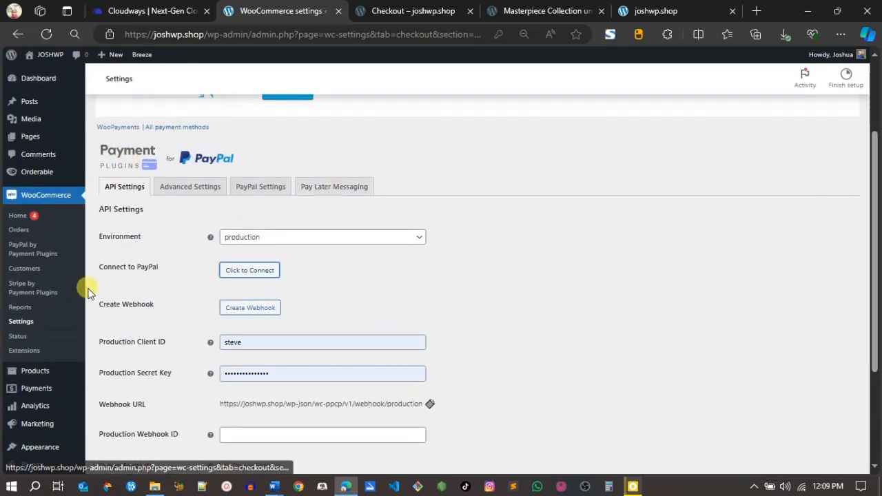
Step: Open the API settings of Stripe by Payment Plugins and set the mode to Live
left_click(29, 287)
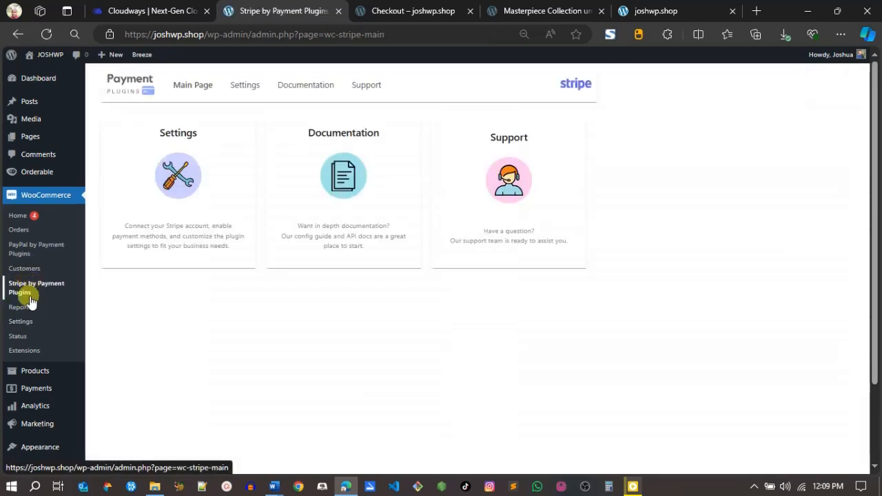
left_click(246, 87)
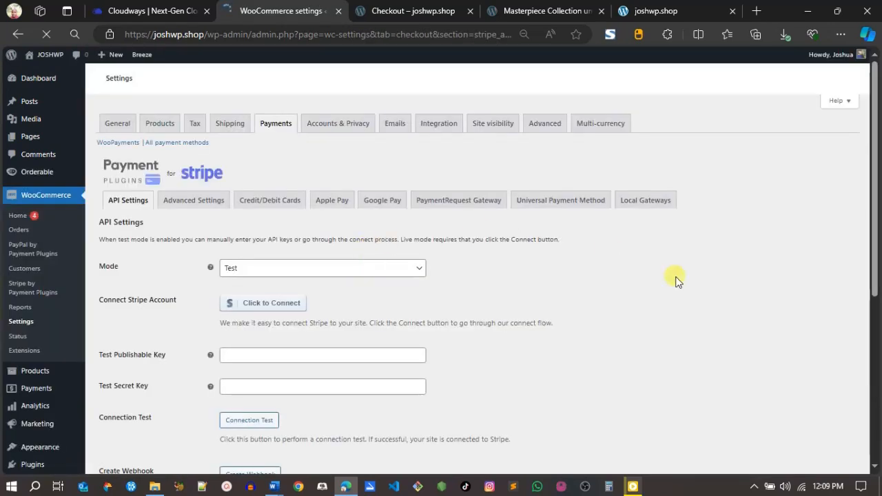
left_click_drag(875, 175, 876, 197)
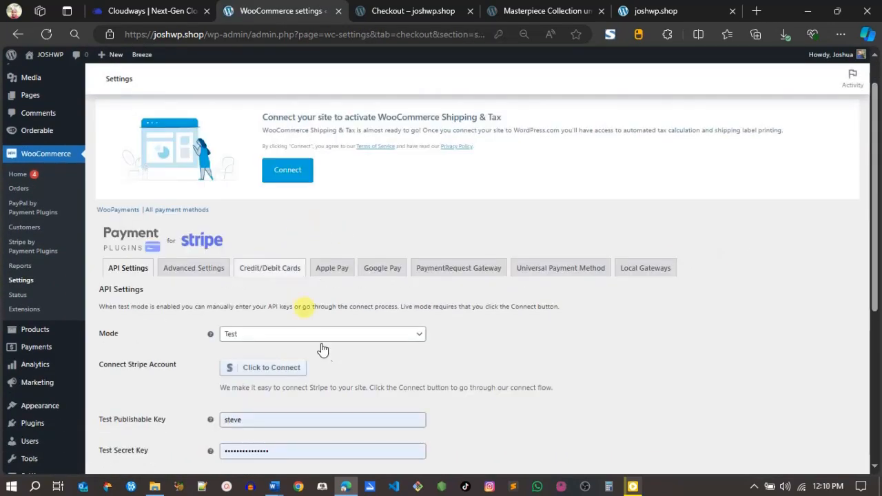
scroll(410, 251, "down", 2)
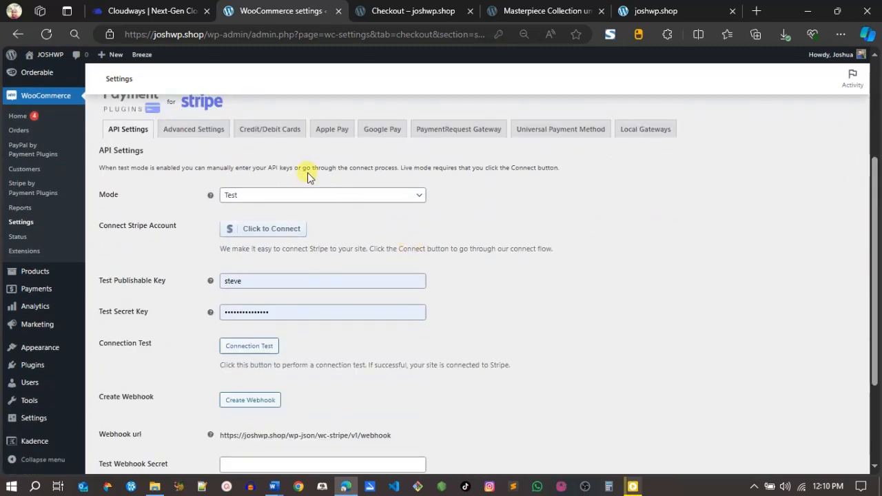
left_click(300, 193)
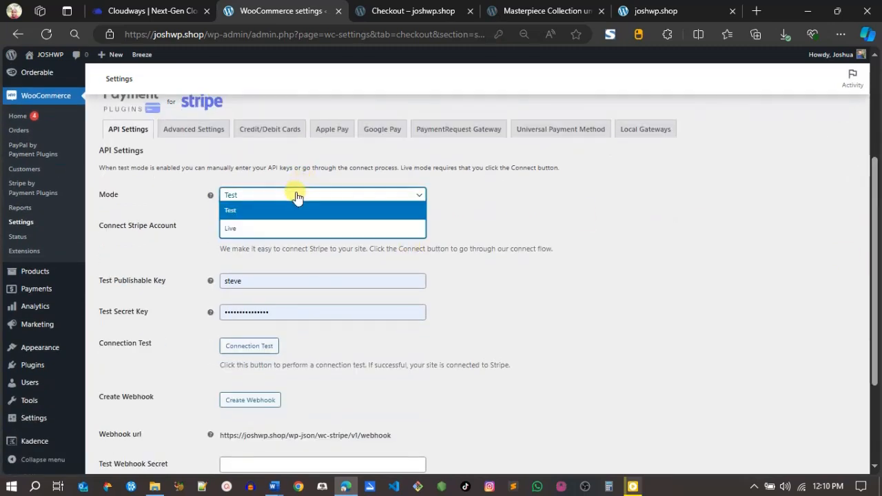
left_click(264, 227)
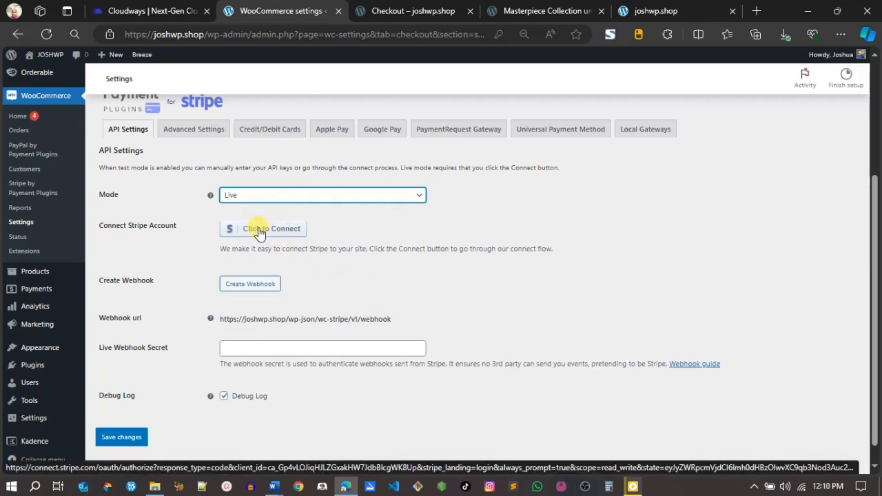
Step: View the Stripe account connection page and return to the Stripe API settings
left_click(260, 230)
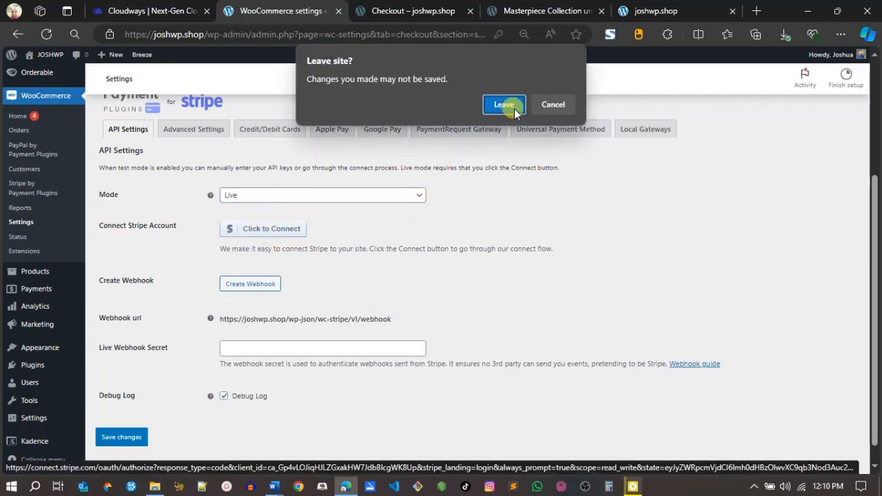
left_click(549, 105)
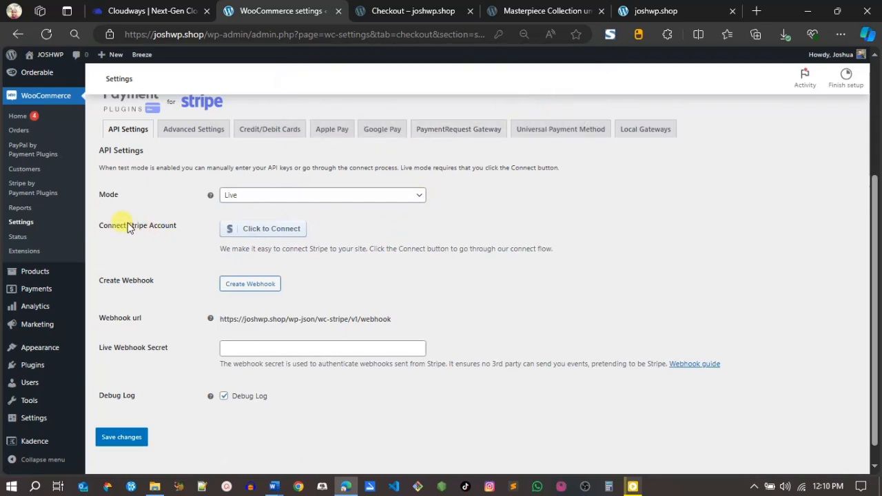
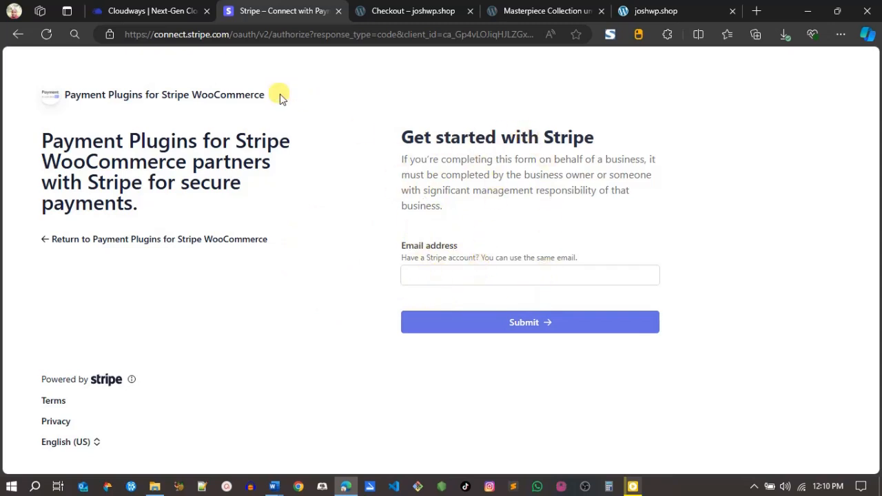
left_click(15, 36)
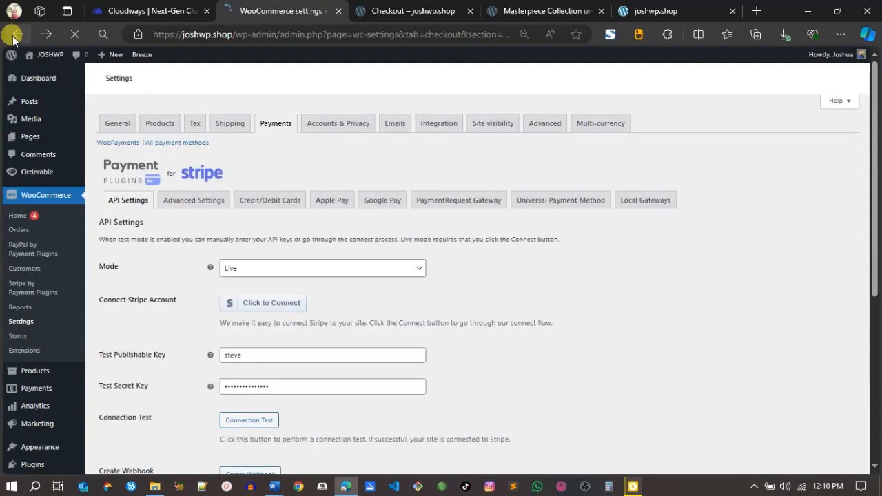
Step: Look over the Stripe API settings and open the store's orders page
scroll(876, 316, "down", 3)
left_click_drag(878, 316, 878, 147)
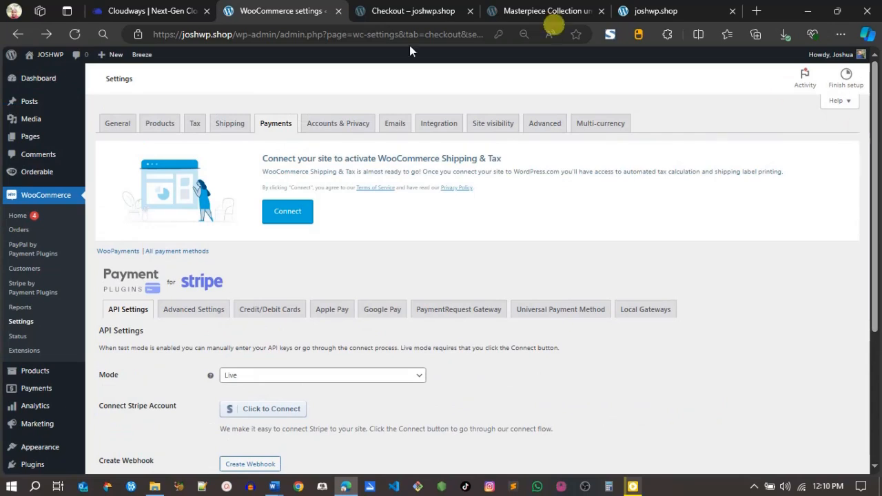
left_click(24, 234)
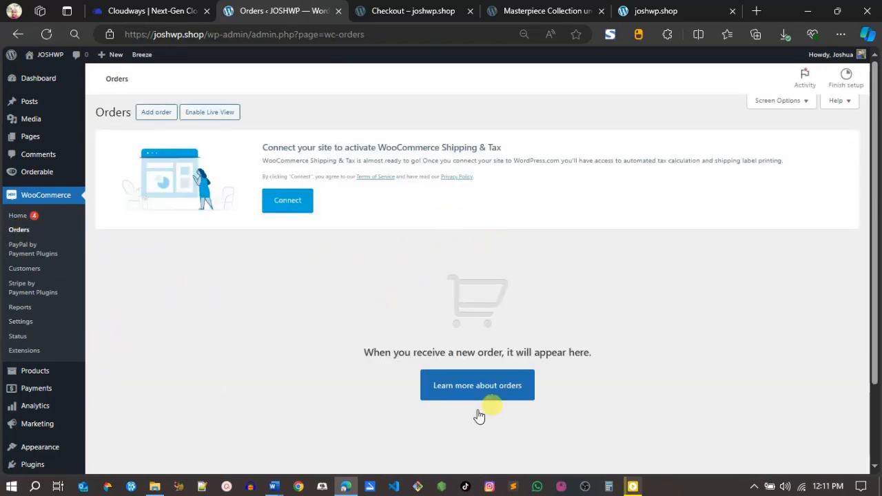
Step: Open the list of all products and look through the existing items
mouse_move(15, 371)
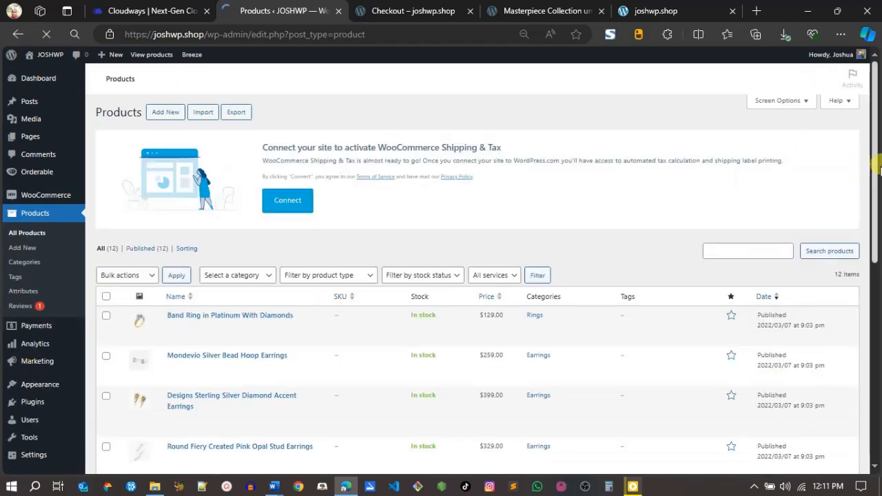
left_click_drag(879, 172, 877, 248)
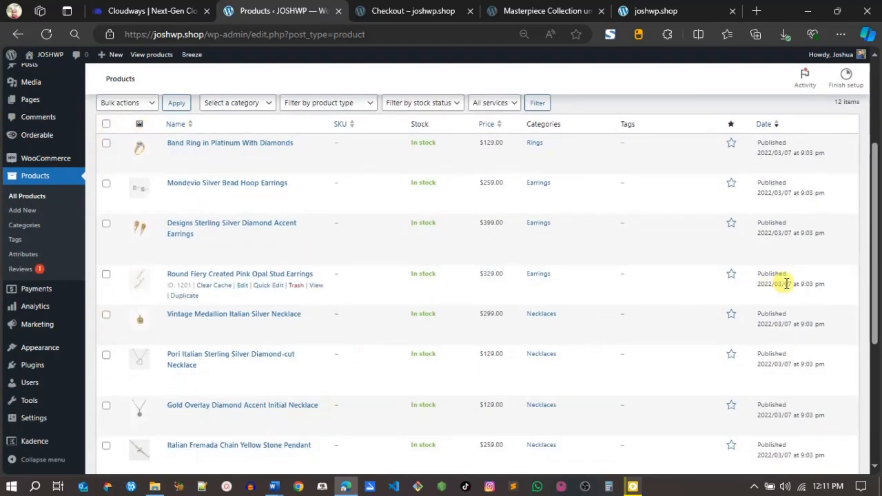
left_click_drag(877, 272, 875, 103)
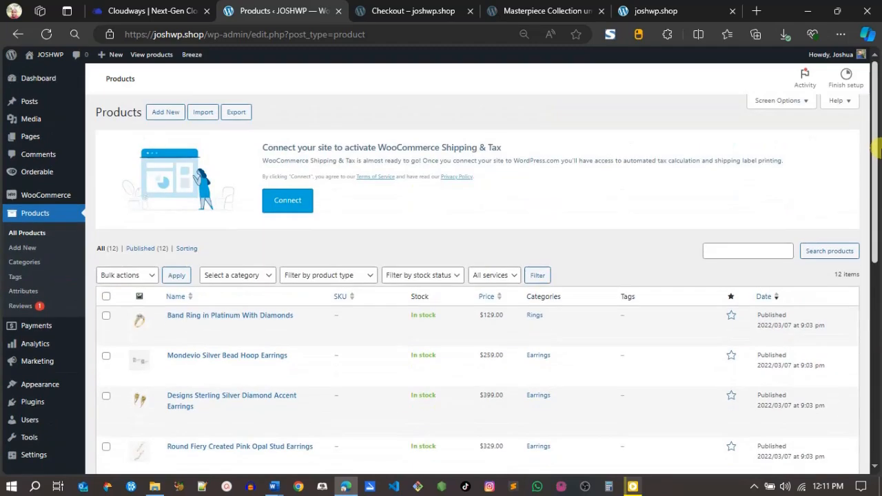
Step: Start a new simple product and set its regular price to 320 and its sale price to 310
left_click(158, 114)
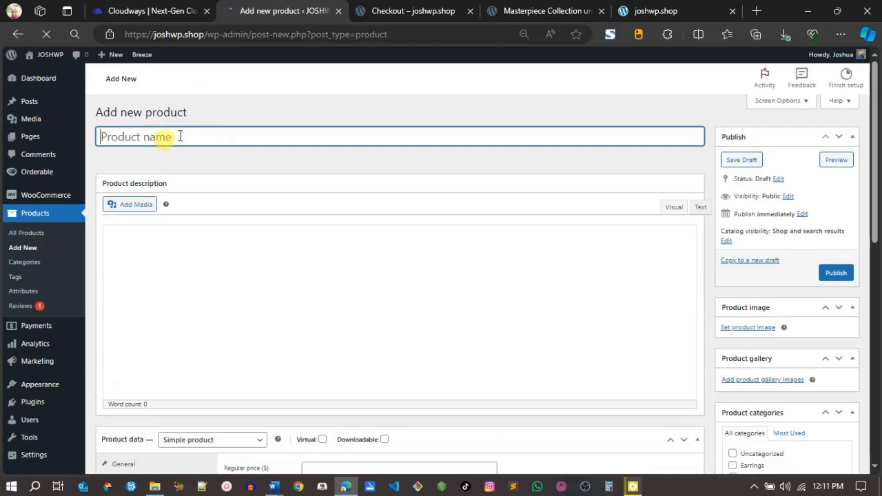
scroll(877, 237, "down", 3)
left_click_drag(877, 238, 878, 281)
left_click(358, 229)
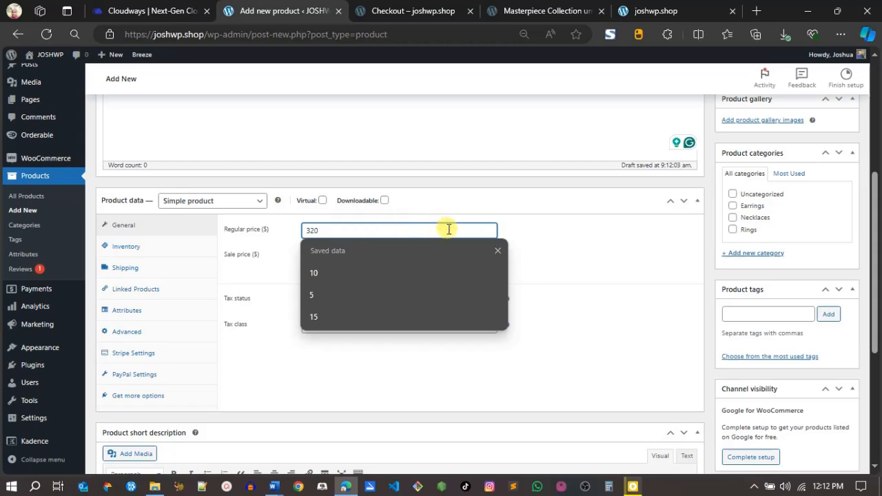
left_click(542, 253)
left_click(320, 256)
type("310")
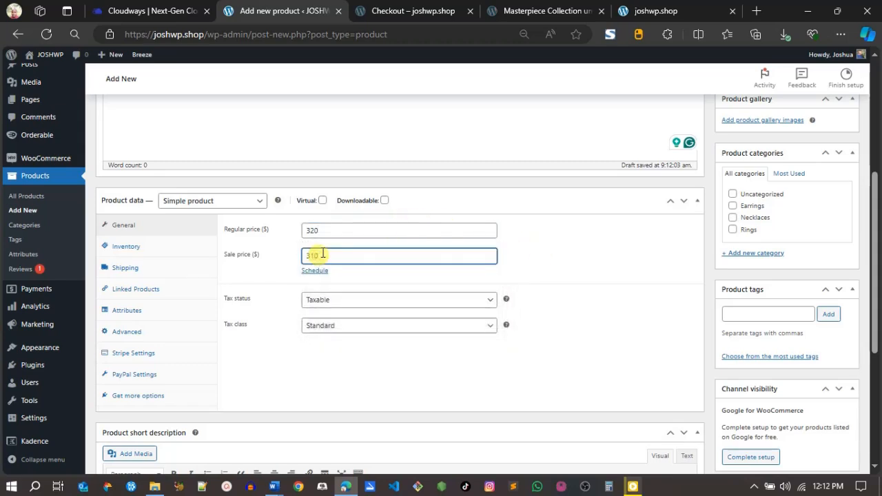
left_click(617, 260)
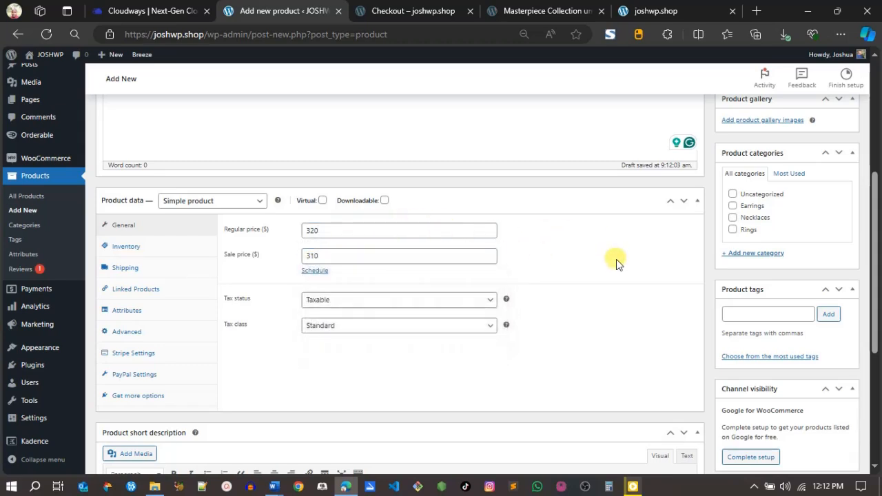
Step: On the shop's front end, open the Vintage Medallion Italian Silver Necklace product from the Necklaces category
left_click_drag(878, 212, 877, 294)
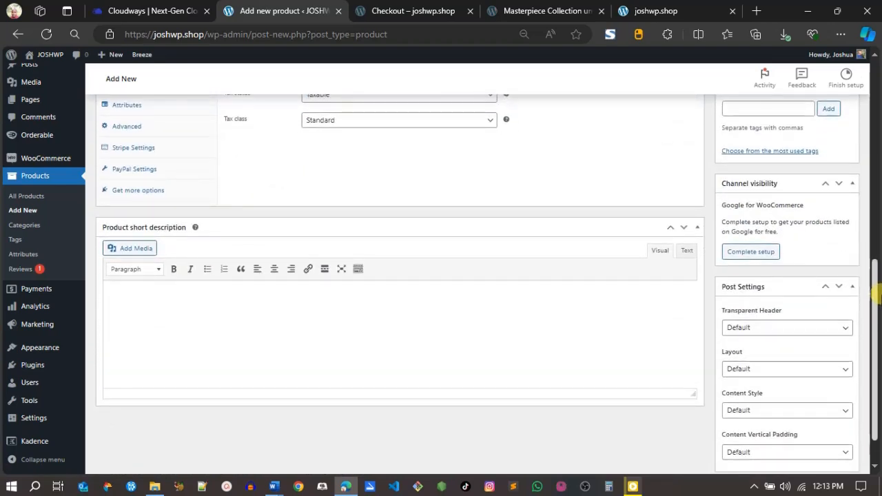
left_click(406, 9)
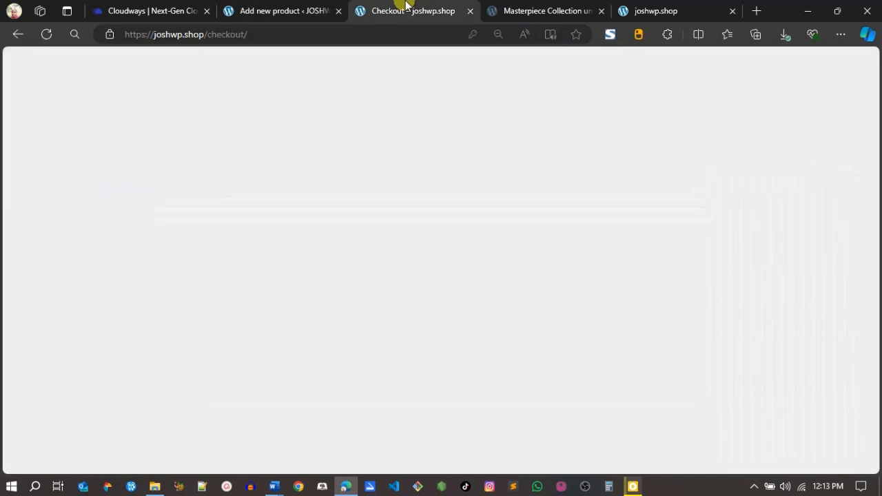
mouse_move(350, 83)
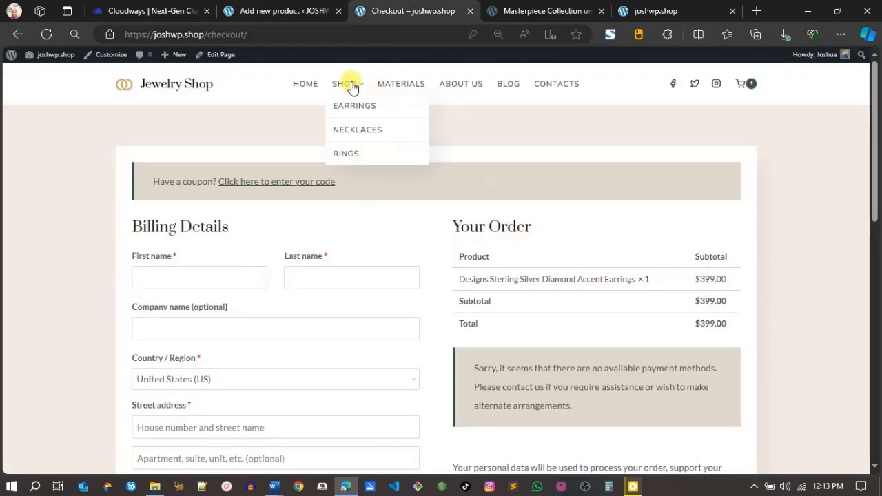
left_click(354, 110)
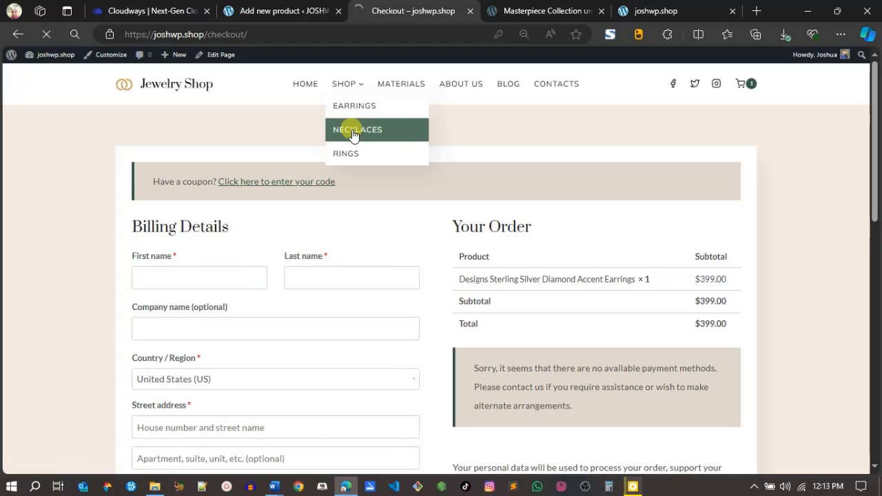
left_click(354, 131)
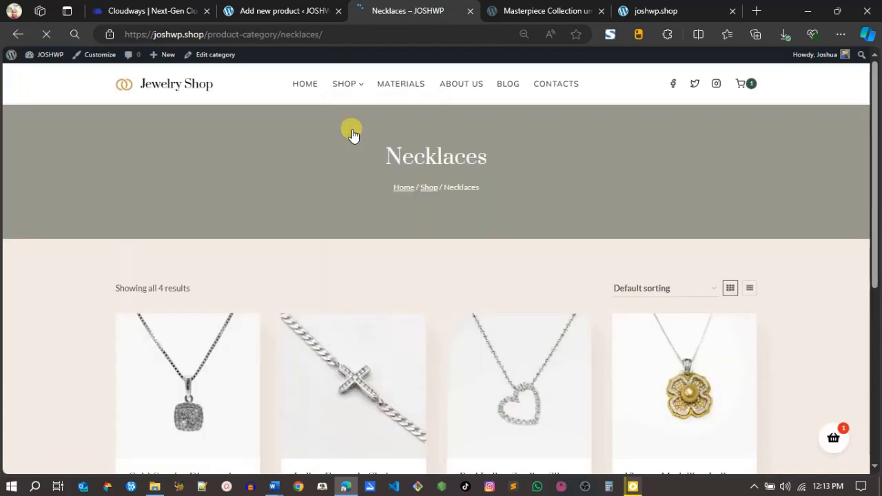
left_click_drag(876, 153, 876, 246)
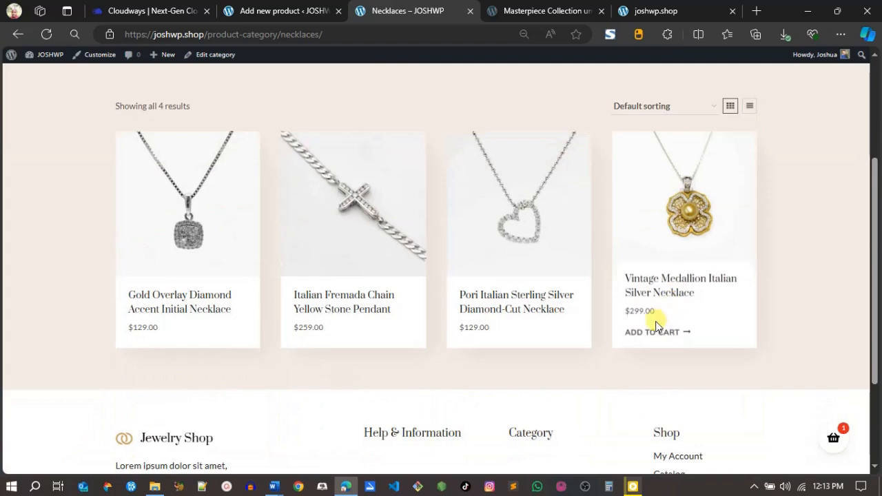
left_click(663, 289)
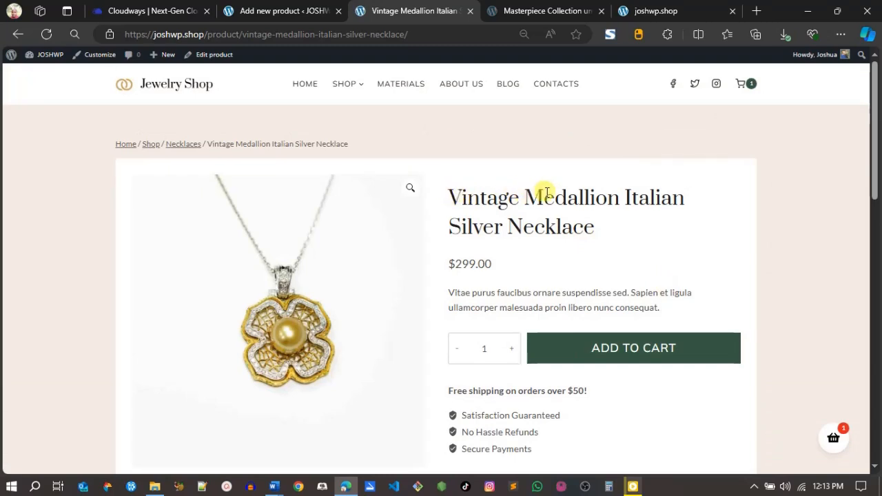
Step: Copy "Medallion Italian Silver Necklace" from the existing product's title and use it as the new product's name
left_click_drag(527, 196, 587, 228)
key("ctrl+c")
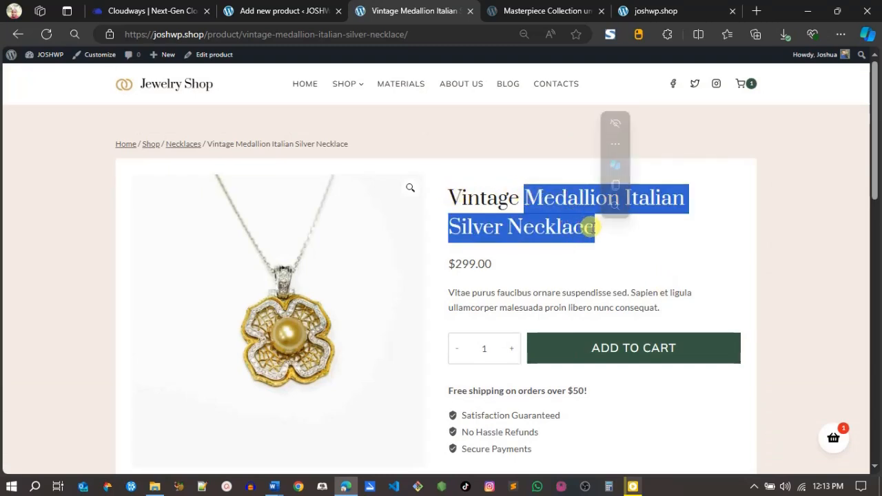
left_click(284, 6)
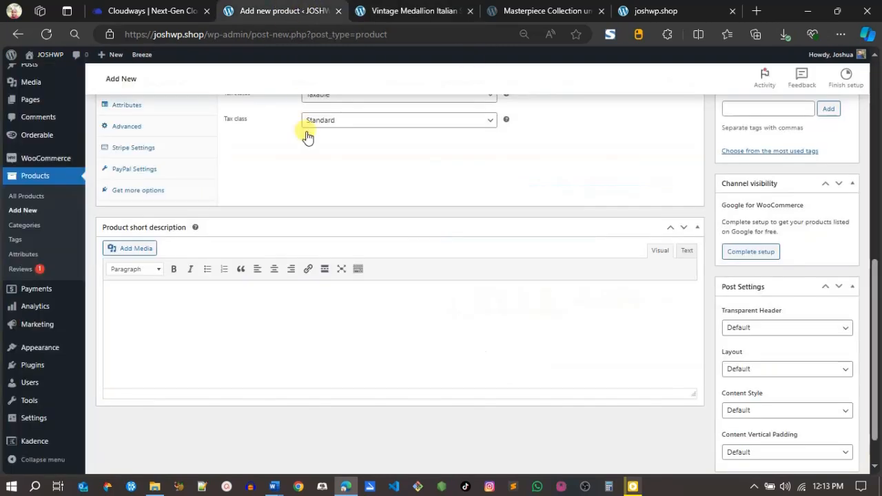
scroll(354, 159, "up", 5)
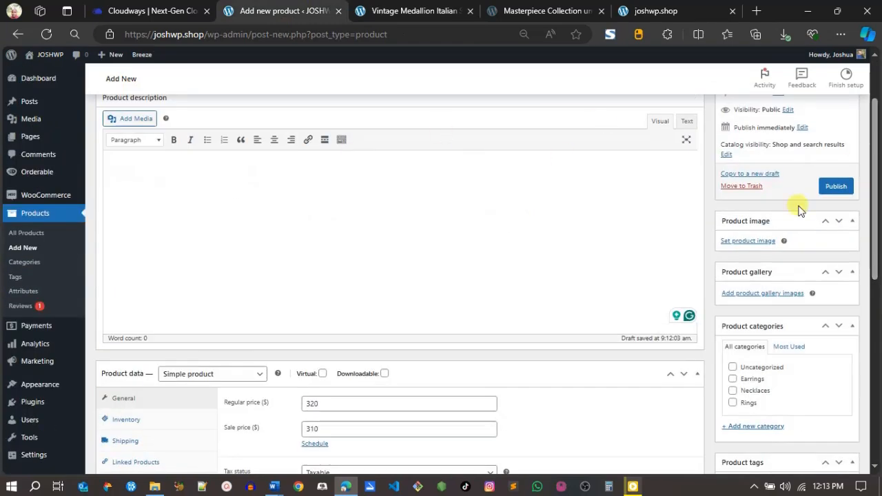
scroll(551, 173, "up", 2)
left_click(308, 128)
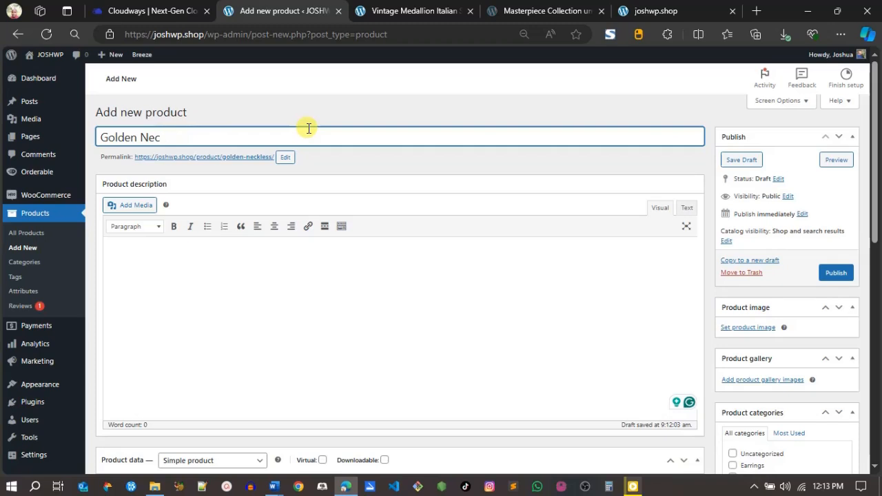
key("ctrl+v")
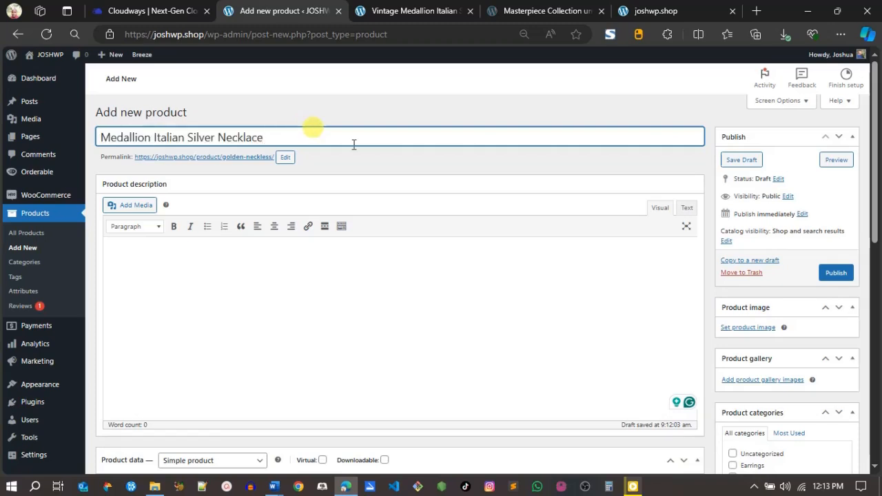
Step: Copy both description paragraphs of the existing necklace into the new product's description
left_click(417, 11)
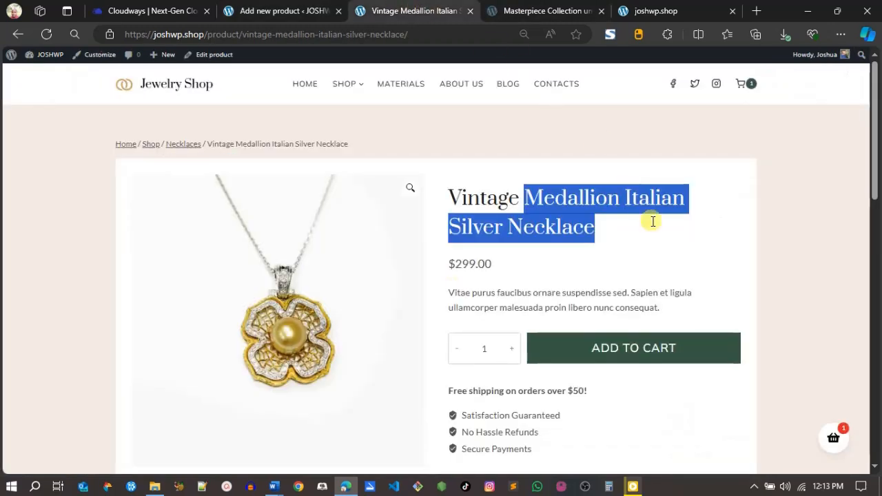
left_click_drag(877, 159, 877, 261)
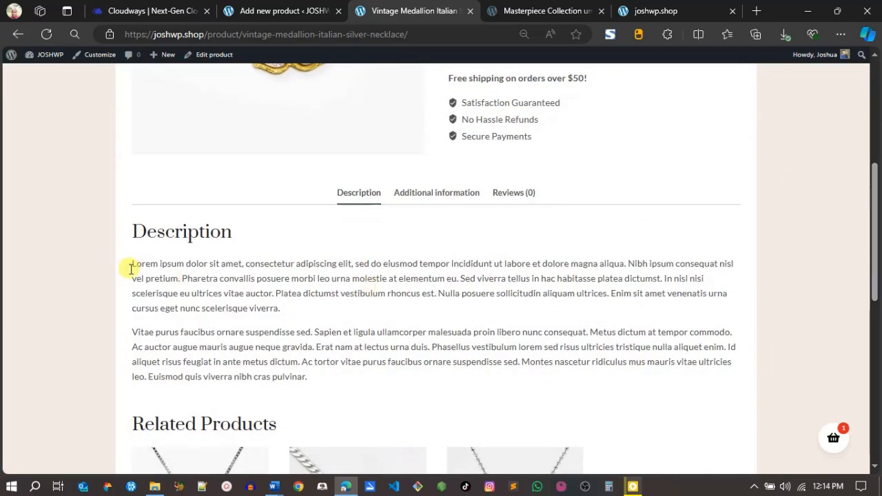
left_click_drag(133, 262, 323, 379)
left_click(346, 334)
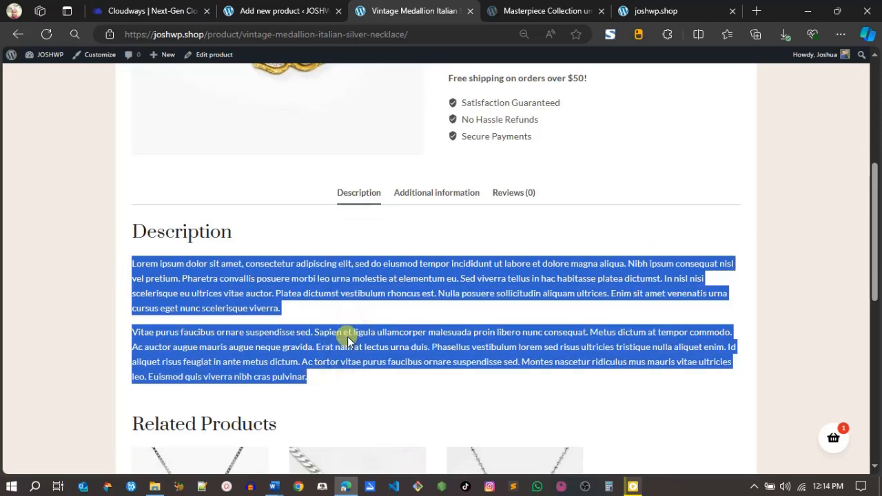
left_click(252, 7)
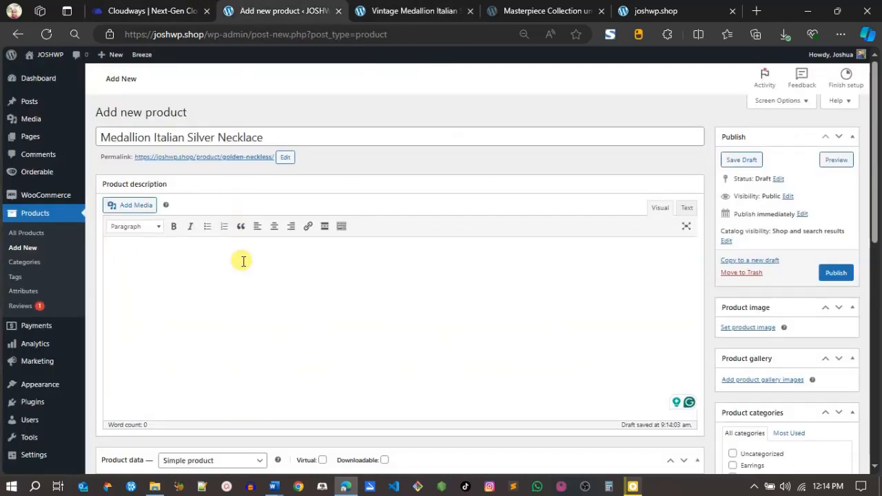
key("ctrl+v")
Step: Copy the existing necklace's short text, "Vitae purus faucibus ornare … nunc consequat.", into the new product's short description
left_click_drag(875, 162, 875, 353)
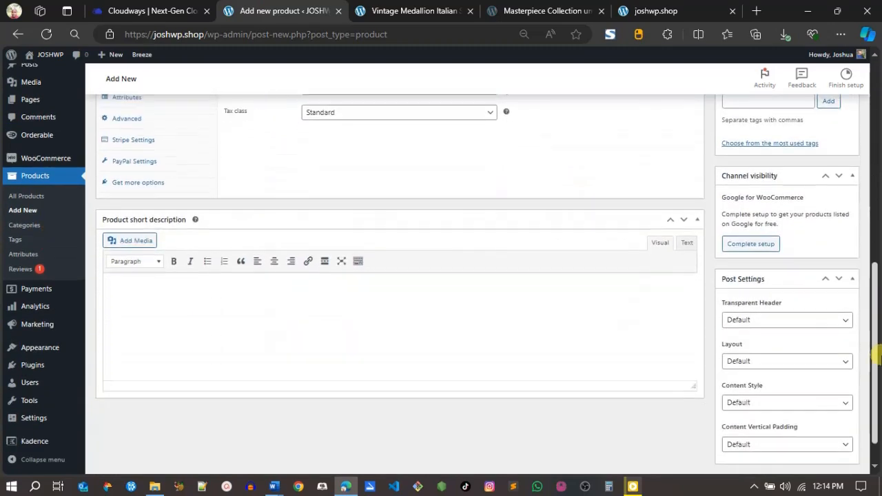
left_click(337, 293)
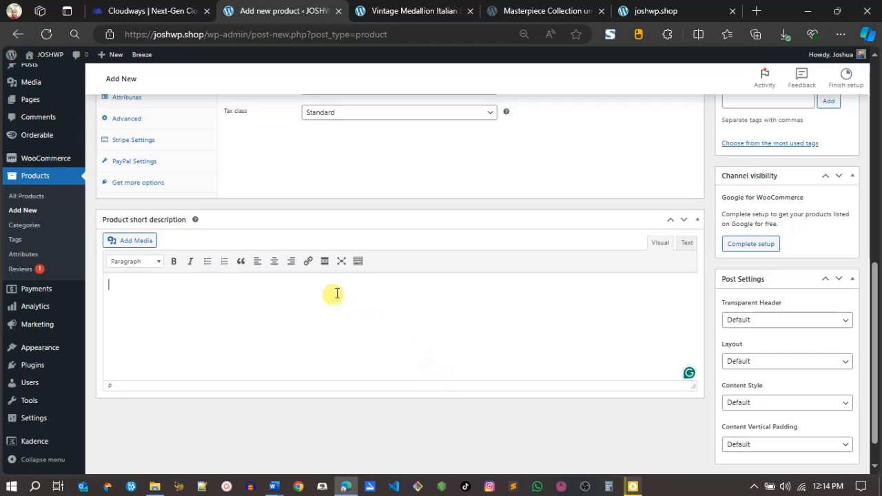
left_click(442, 11)
left_click_drag(876, 228, 876, 128)
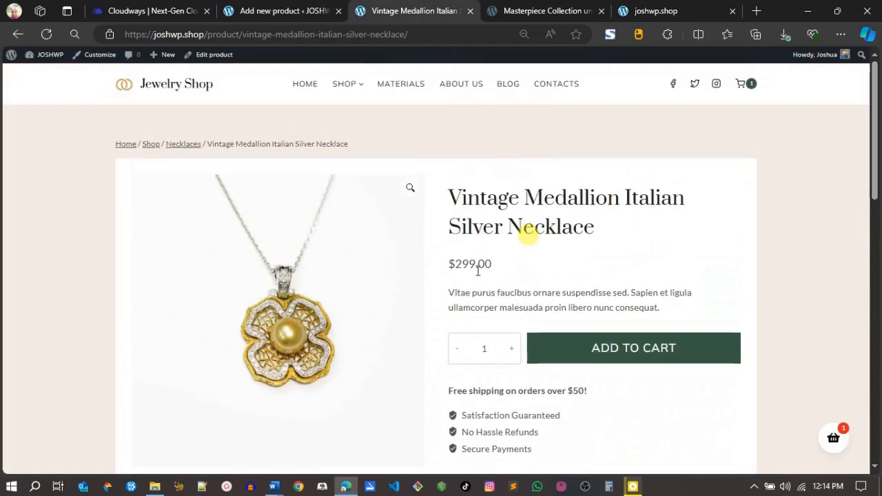
left_click_drag(448, 291, 511, 297)
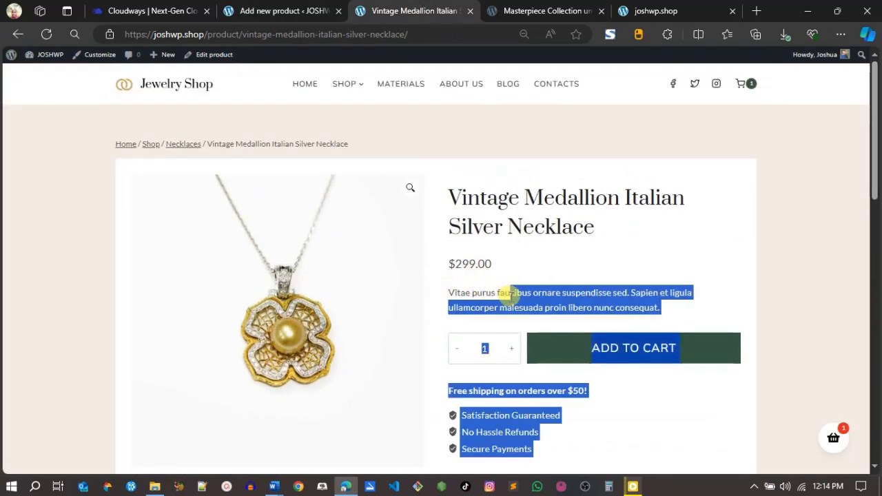
left_click(776, 301)
left_click_drag(450, 292, 668, 310)
key("ctrl+c")
left_click(291, 8)
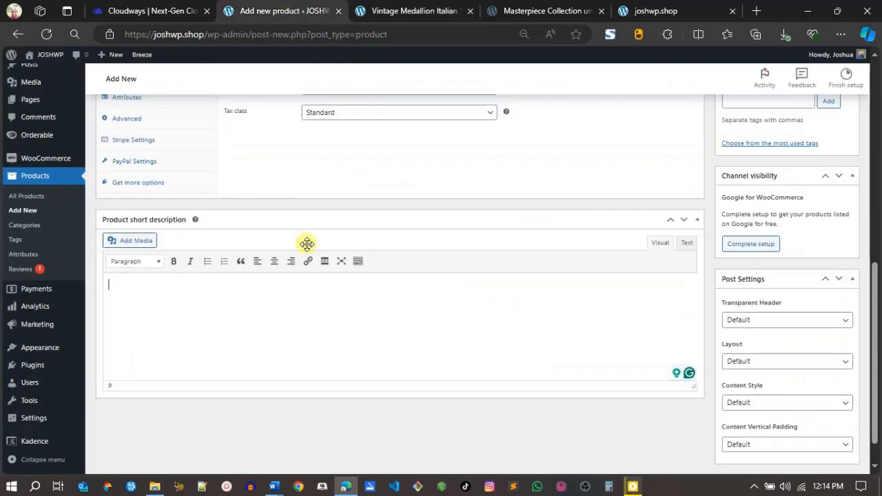
key("ctrl+v")
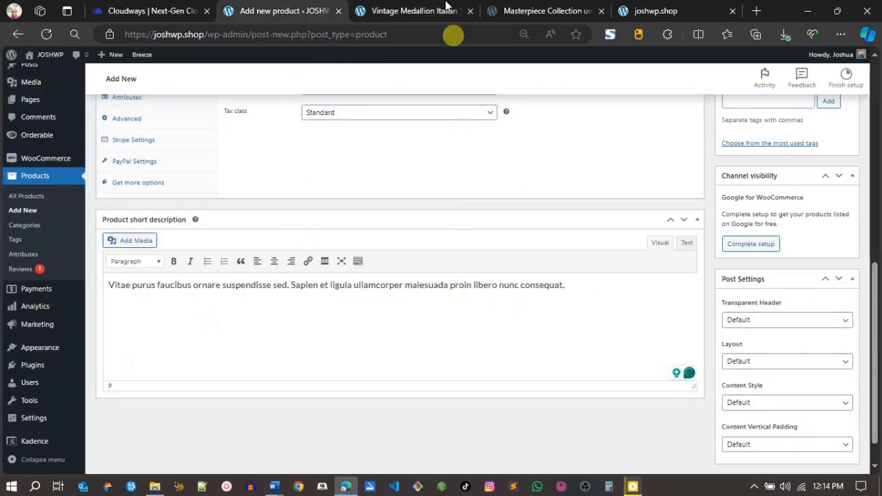
left_click(410, 9)
left_click(259, 7)
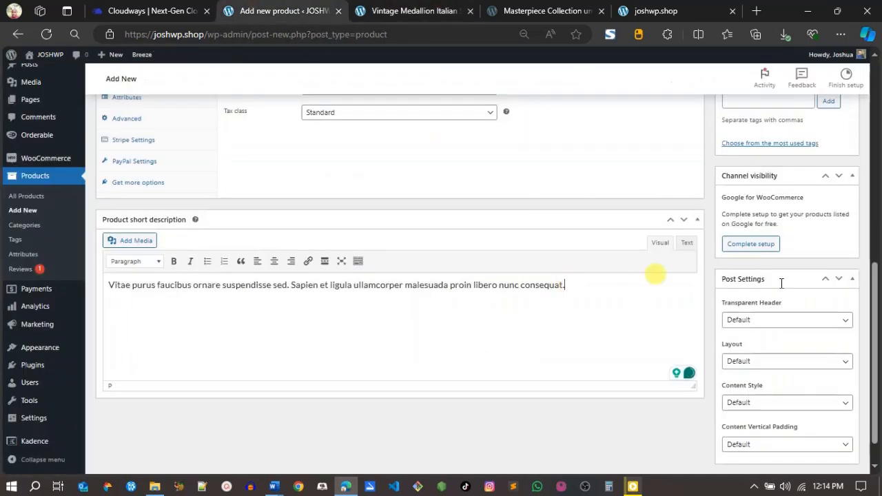
Step: Assign the new product to the Necklaces category
scroll(874, 373, "down", 2)
scroll(876, 365, "up", 1)
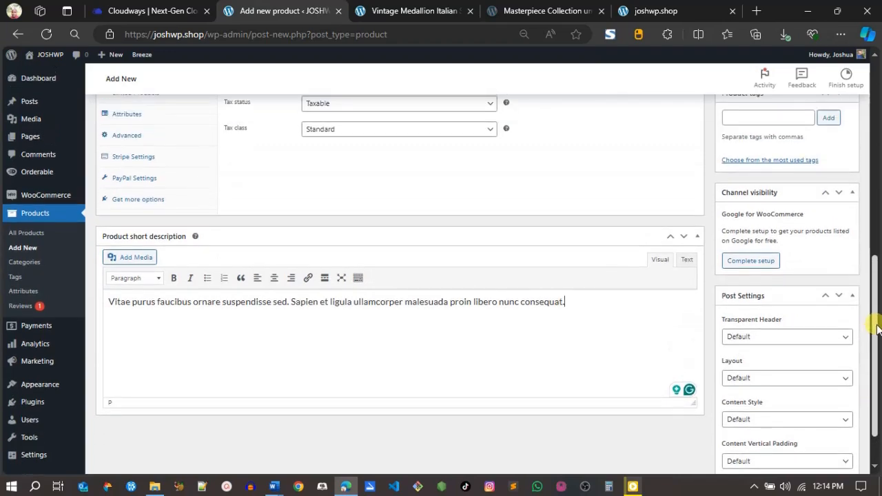
left_click_drag(877, 329, 873, 247)
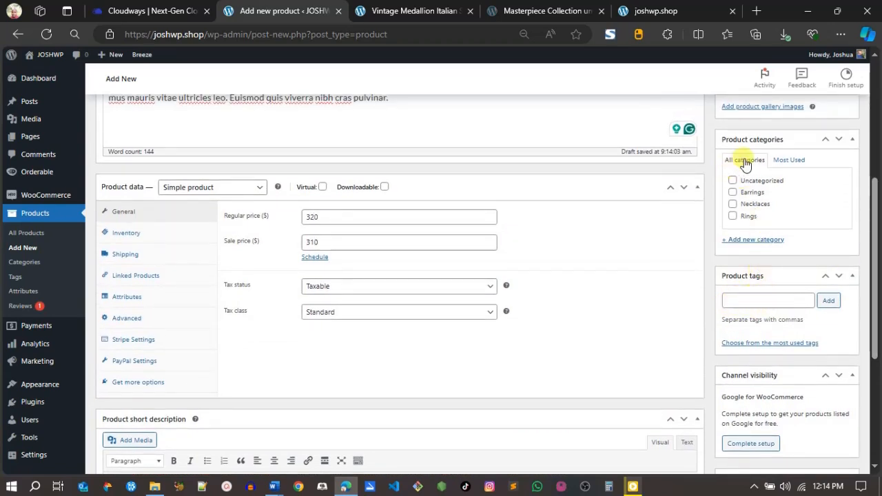
left_click(732, 204)
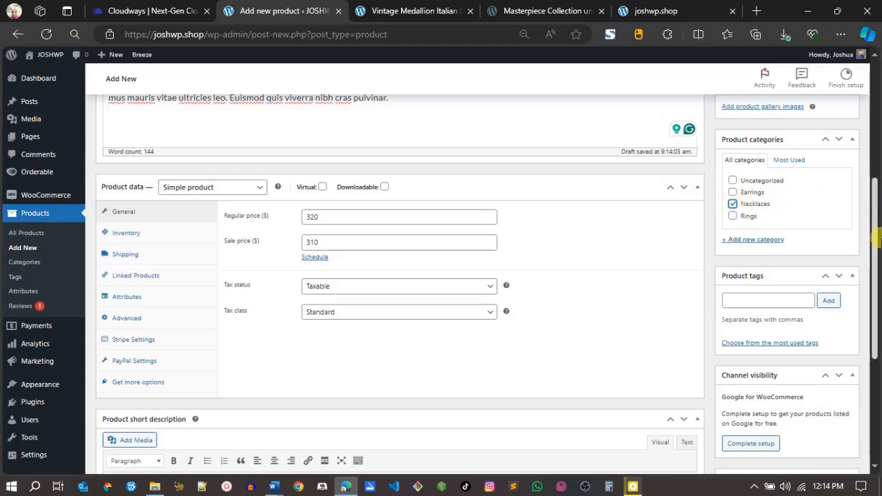
Step: Create a new product category named "Golden iteams" and keep it assigned to the product alongside Necklaces
scroll(717, 257, "up", 1)
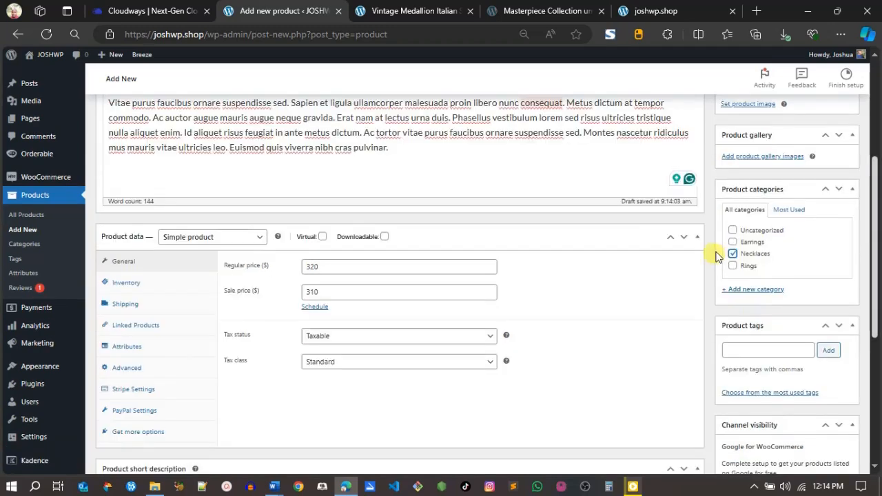
left_click(744, 293)
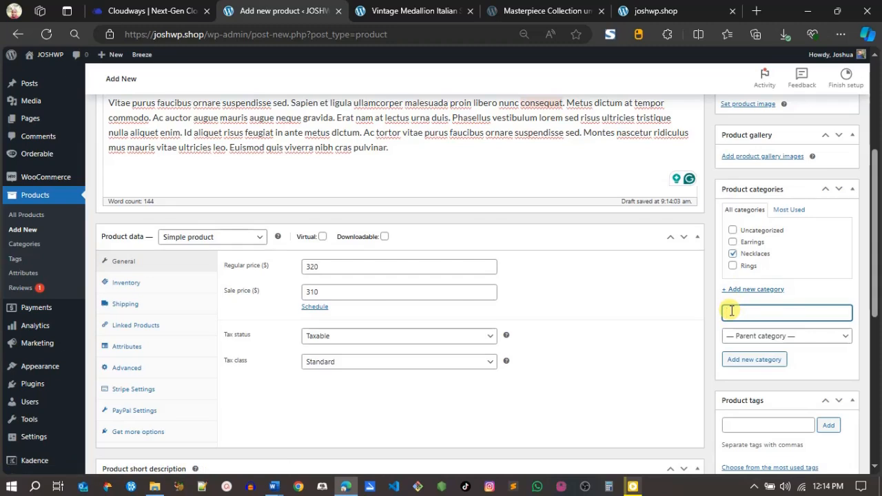
type("Golden iteams")
left_click(739, 364)
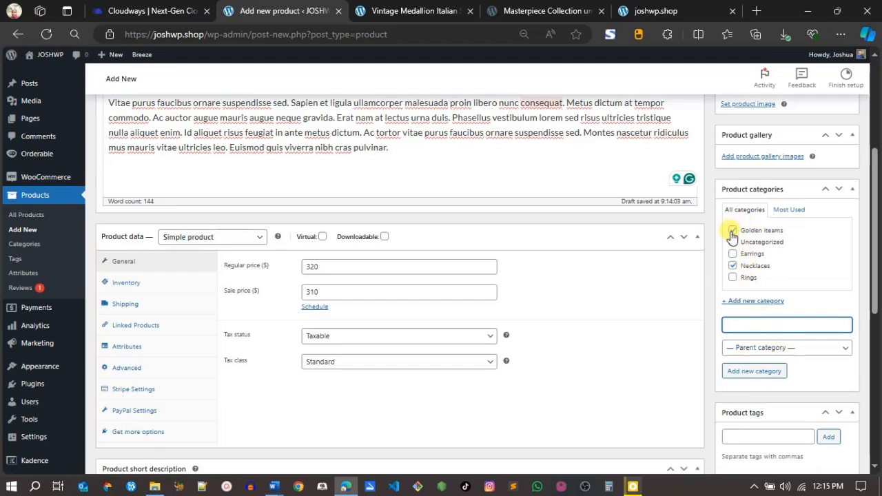
left_click(733, 265)
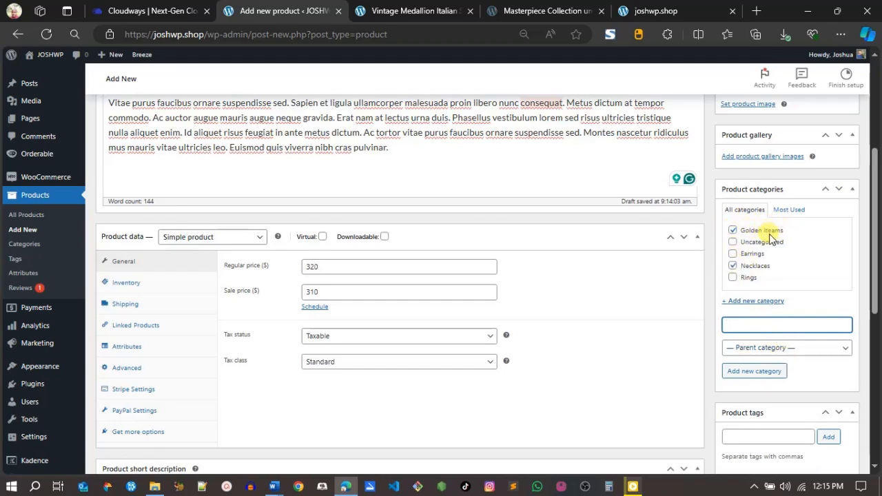
Step: Set the gold flower pendant image product-52.jpg from the media library as the product image
scroll(876, 300, "down", 2)
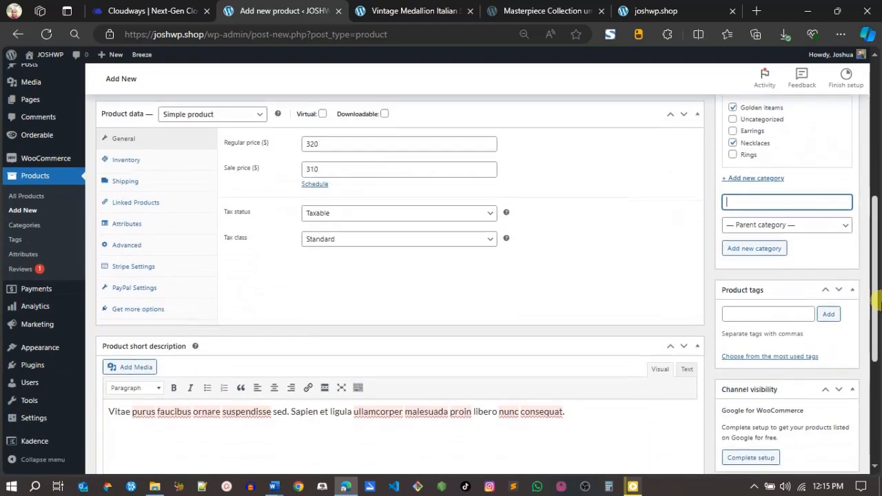
left_click_drag(875, 300, 875, 213)
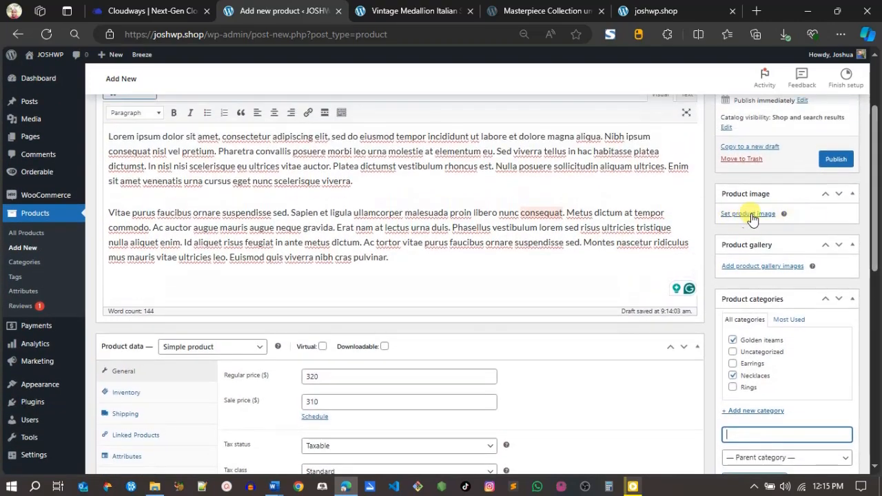
left_click(747, 216)
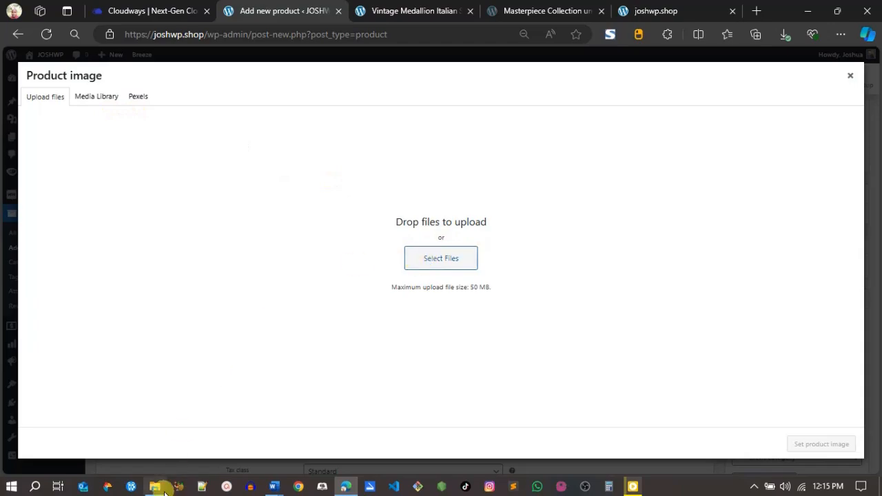
left_click(158, 488)
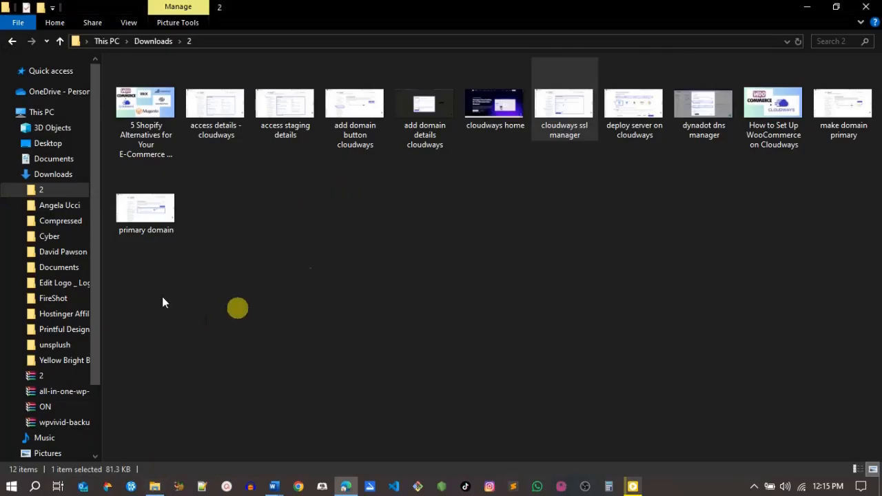
left_click(346, 488)
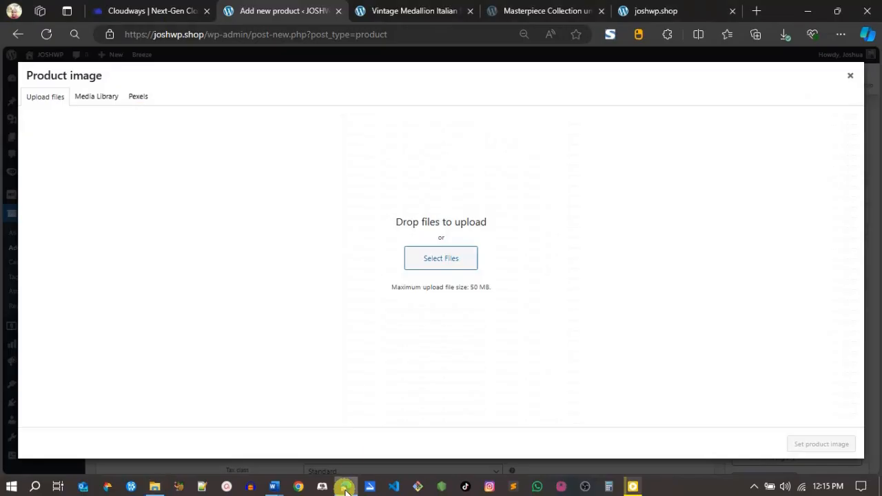
left_click(89, 103)
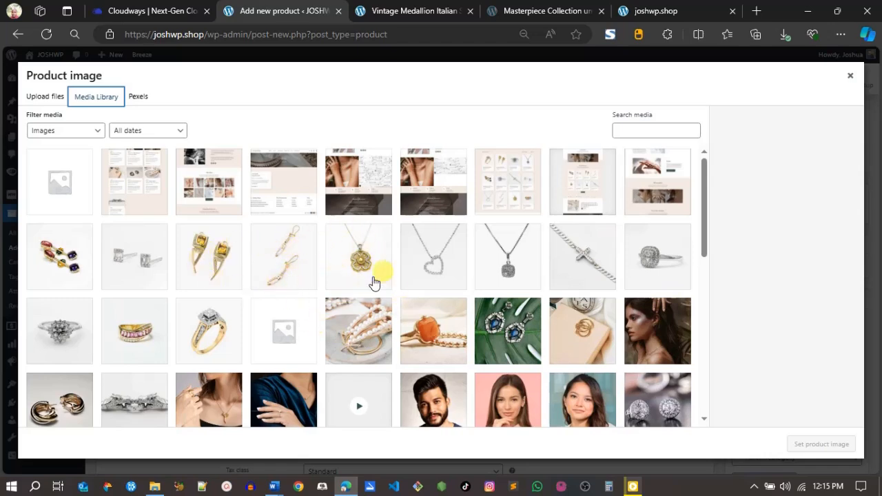
left_click(352, 262)
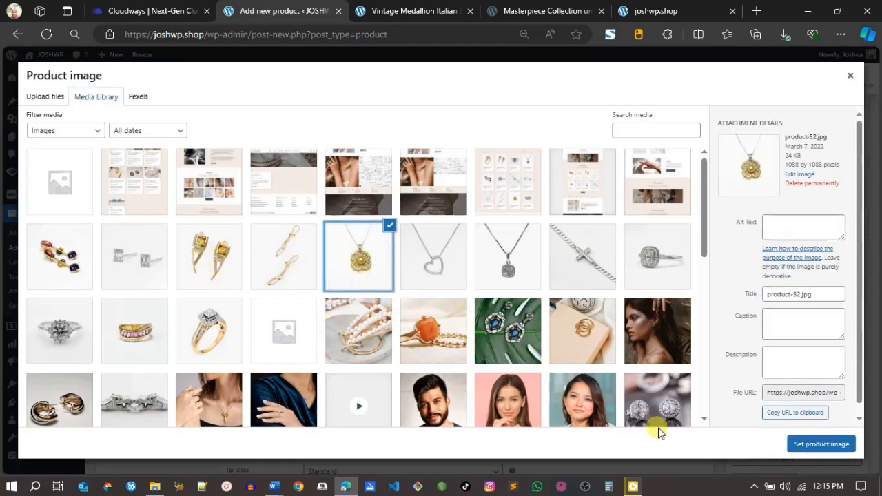
left_click(798, 447)
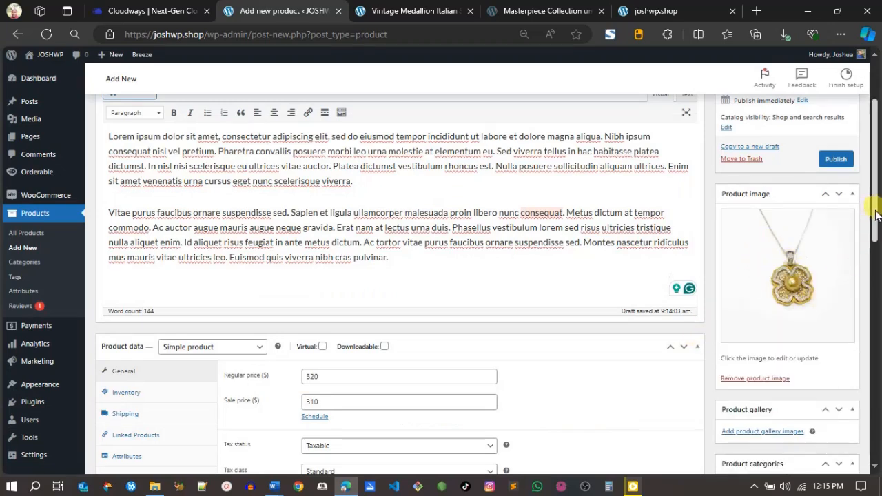
Step: Check the existing Vintage Medallion necklace page's images, and add product-52.jpg from the media library to the new product's gallery
scroll(876, 215, "down", 3)
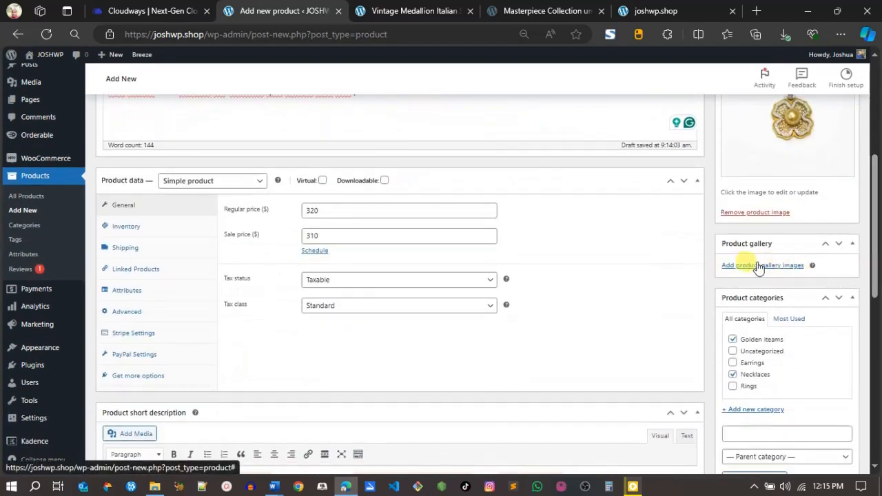
left_click(421, 10)
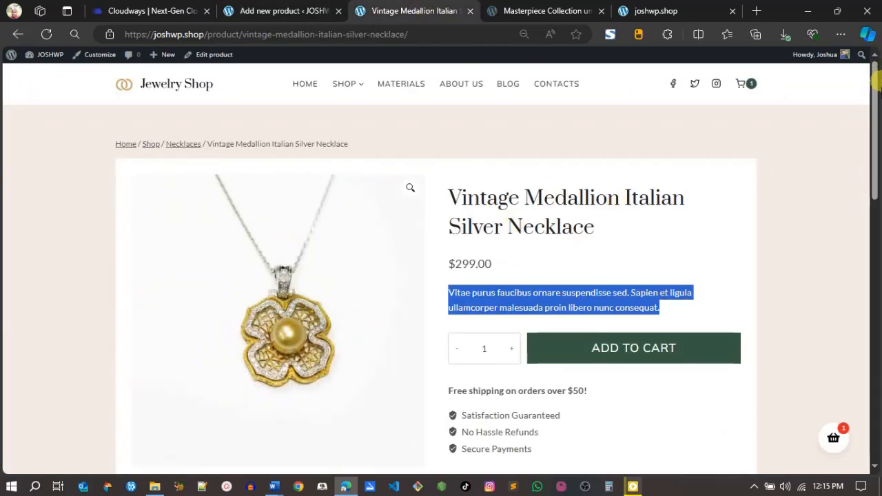
scroll(874, 143, "down", 1)
left_click(851, 197)
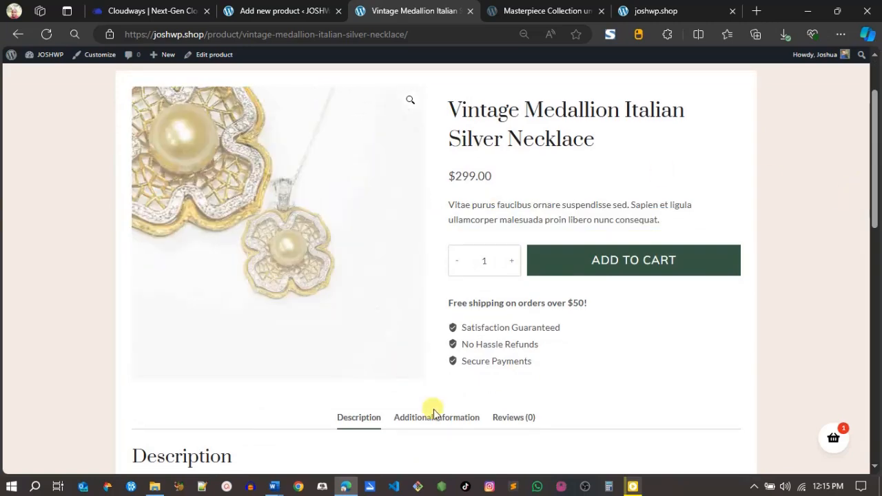
left_click(282, 11)
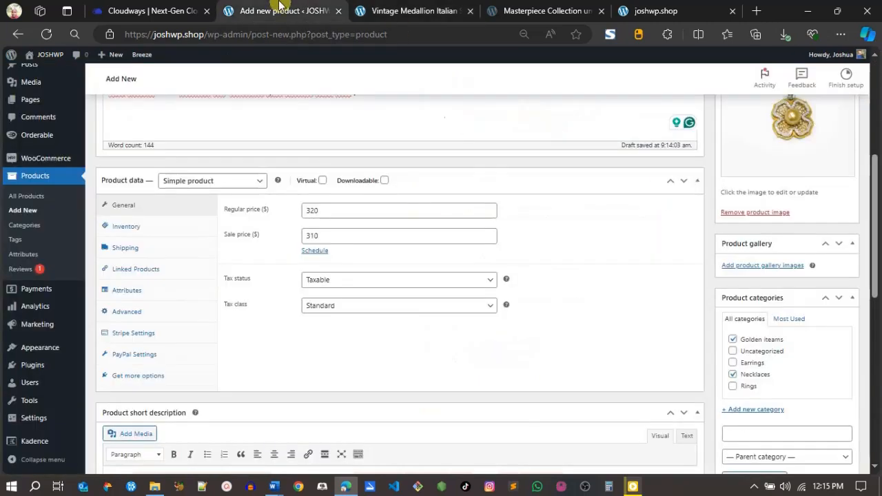
left_click(771, 267)
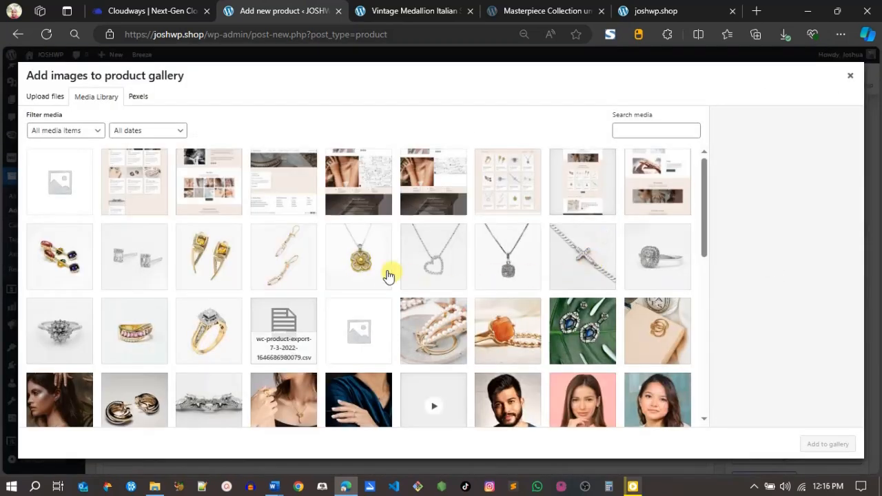
left_click(378, 267)
left_click(427, 266)
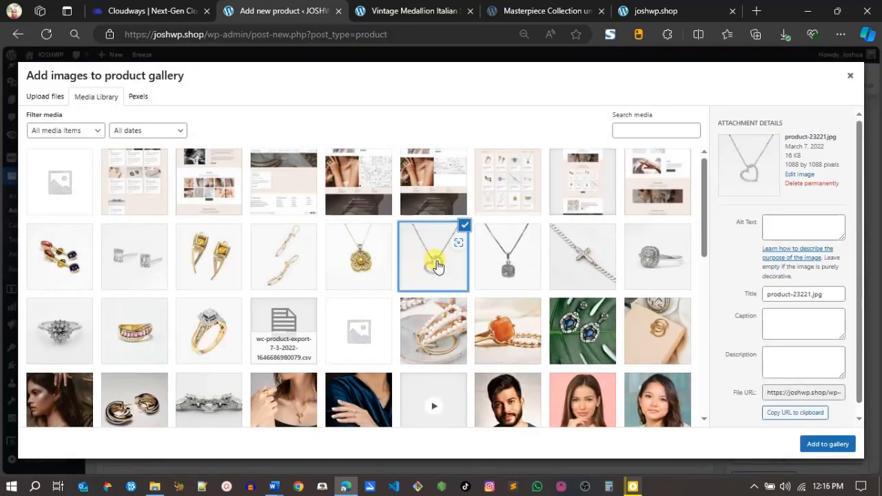
left_click(378, 261)
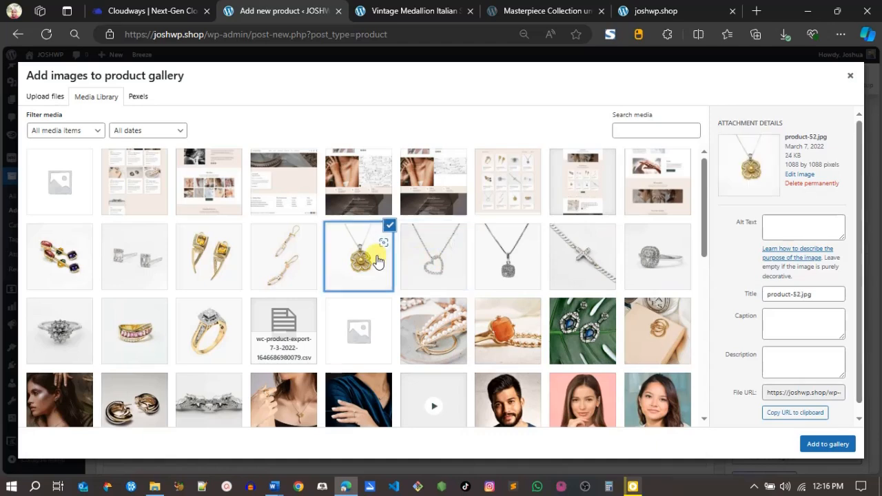
left_click(806, 447)
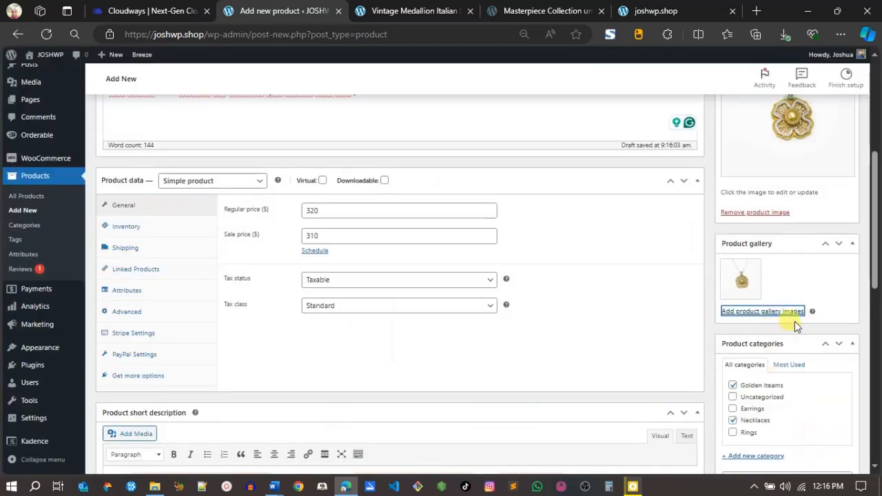
Step: Add the silver necklace images product-231.jpg and product-23221.jpg to the product gallery
left_click(764, 311)
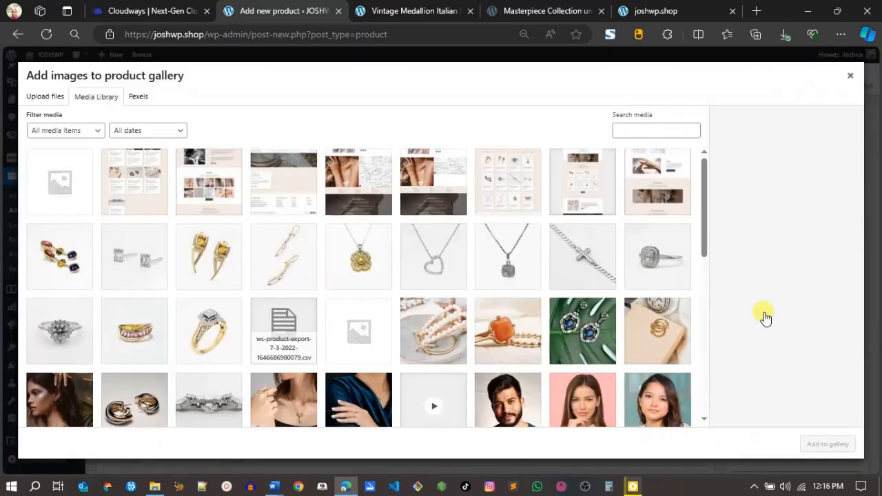
left_click(499, 265)
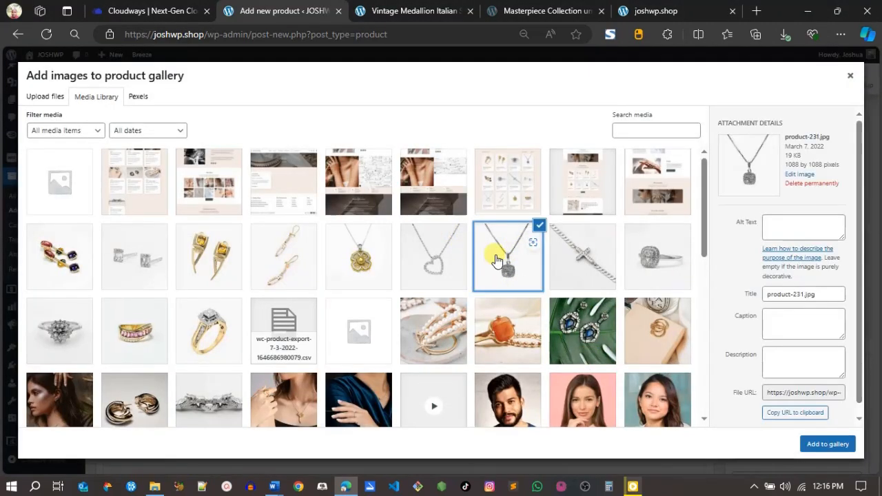
left_click(828, 444)
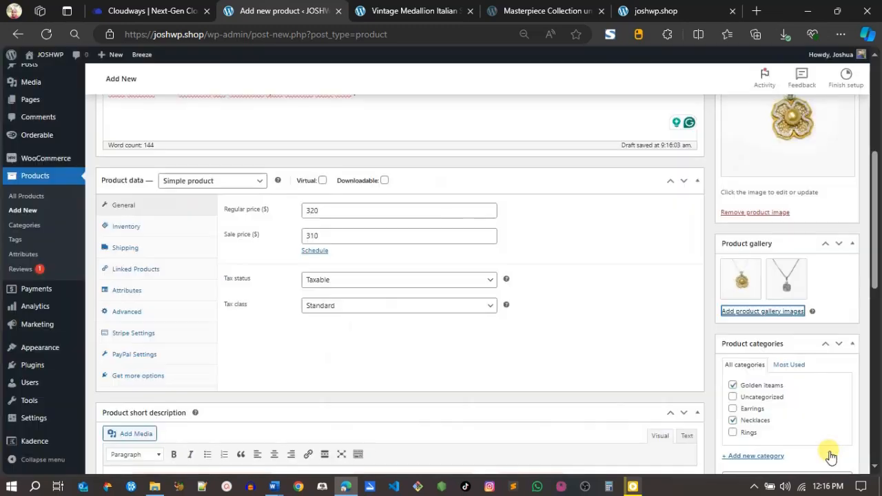
left_click(761, 312)
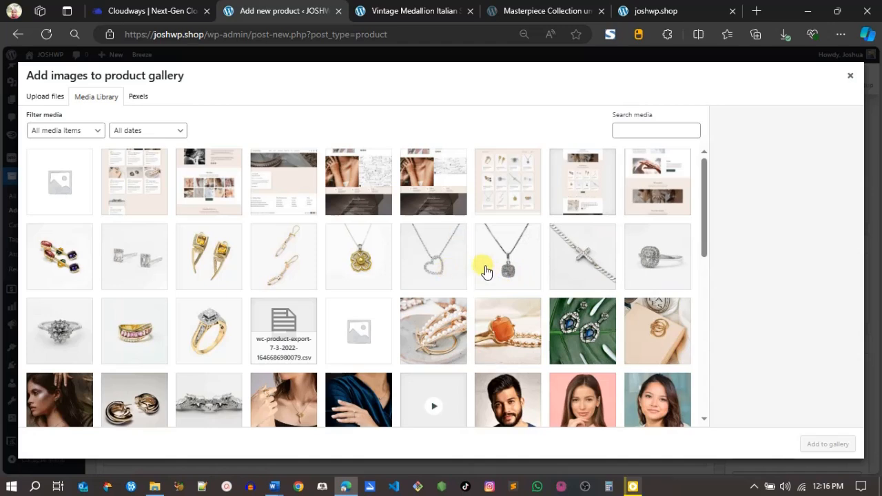
left_click(486, 271)
left_click(445, 277)
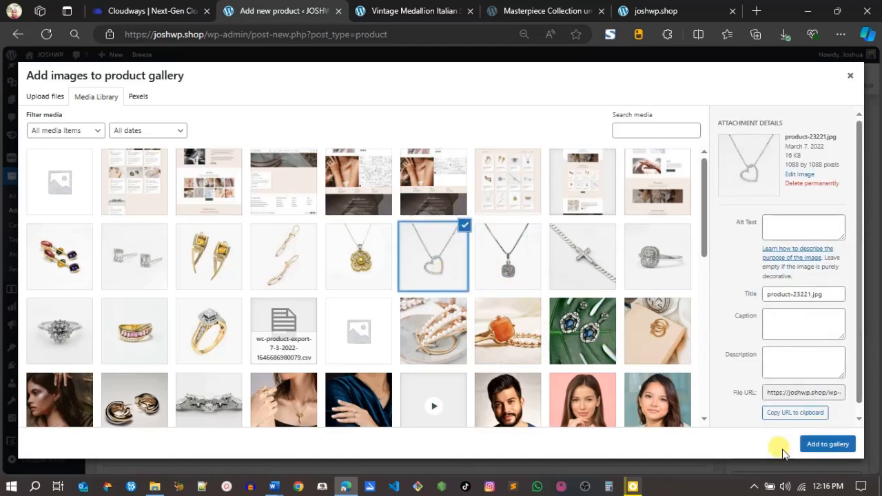
left_click(817, 444)
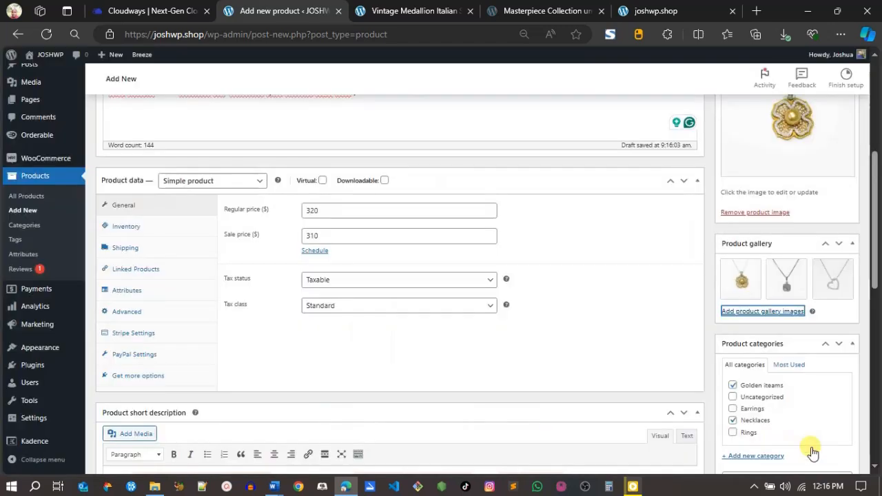
Step: Add the category-6.jpg photo from further down the media library to the product gallery
left_click(752, 311)
left_click_drag(705, 237, 718, 393)
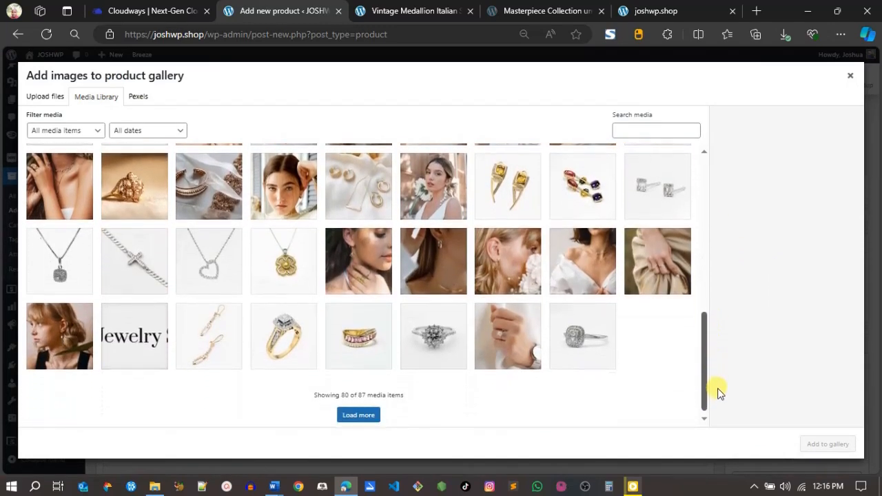
mouse_move(719, 392)
left_mouse_down()
mouse_move(715, 366)
mouse_move(716, 379)
left_mouse_up()
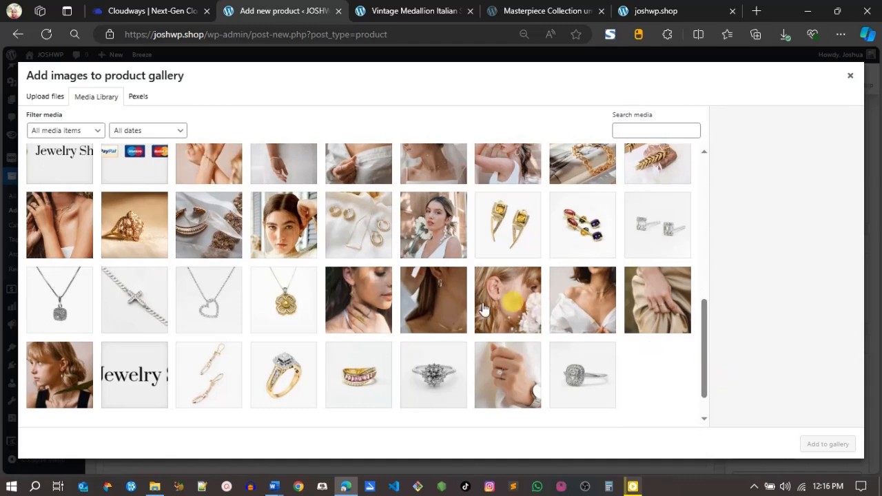
left_click(430, 312)
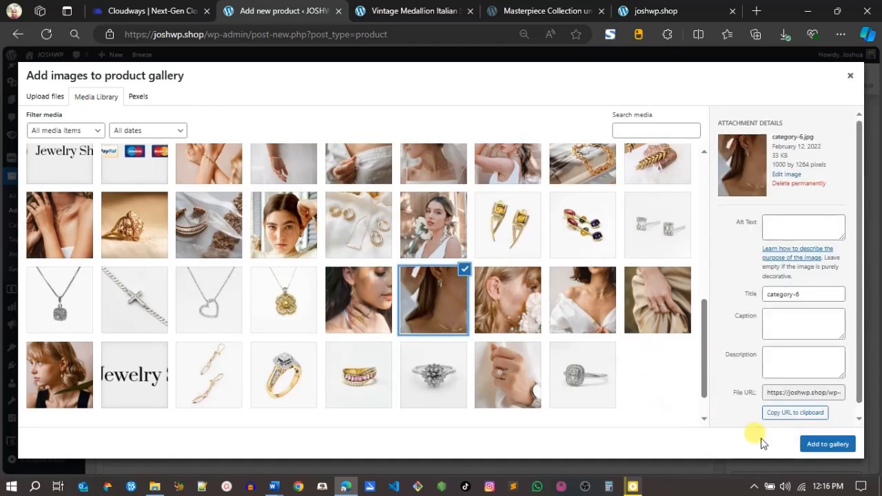
left_click(813, 444)
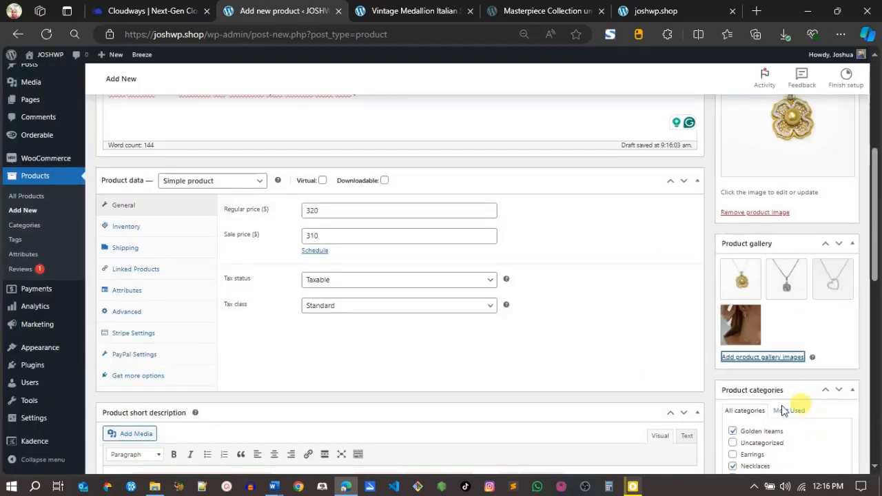
Step: Save the new necklace product as a draft and open its preview in a new browser tab
left_click_drag(876, 246, 870, 142)
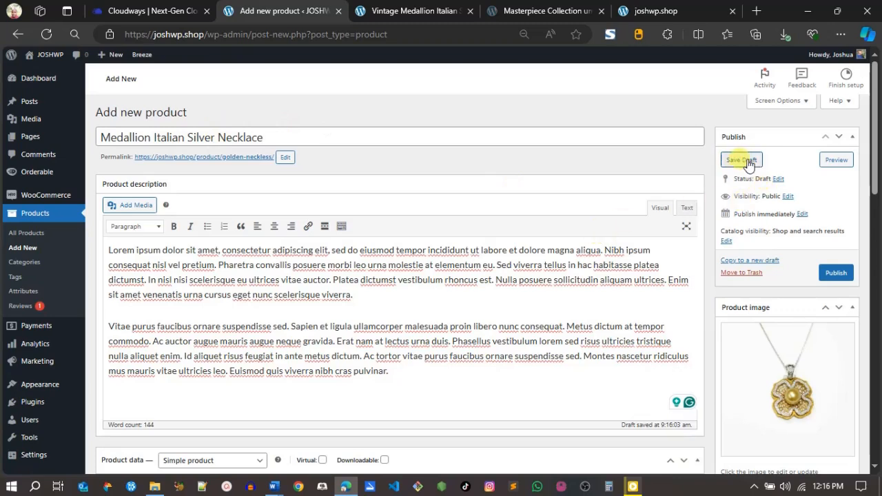
left_click(835, 274)
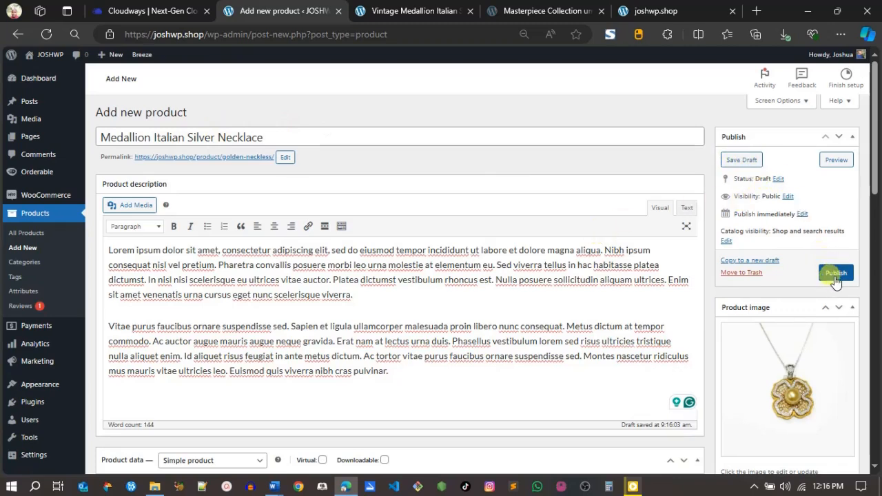
left_click(737, 160)
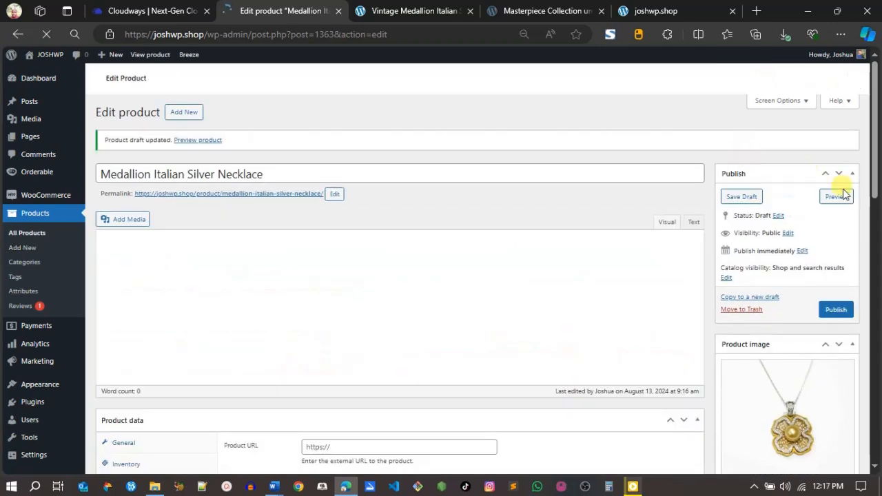
right_click(841, 197)
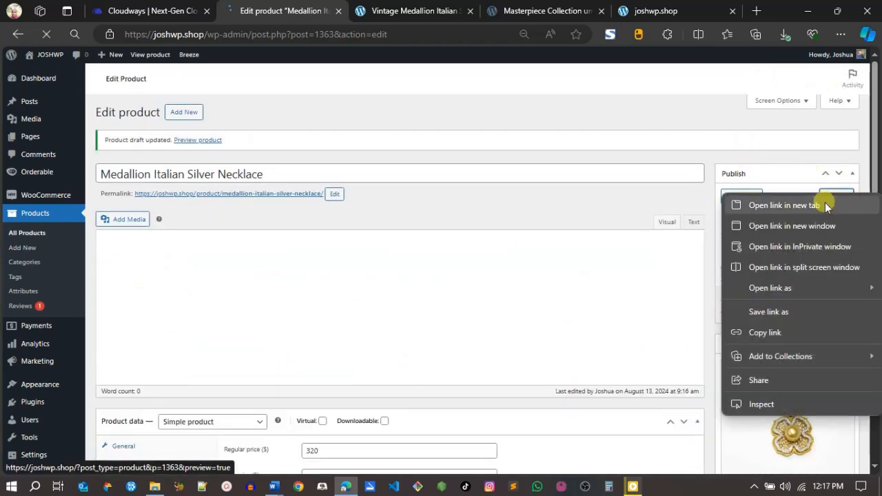
left_click(824, 201)
left_click(339, 8)
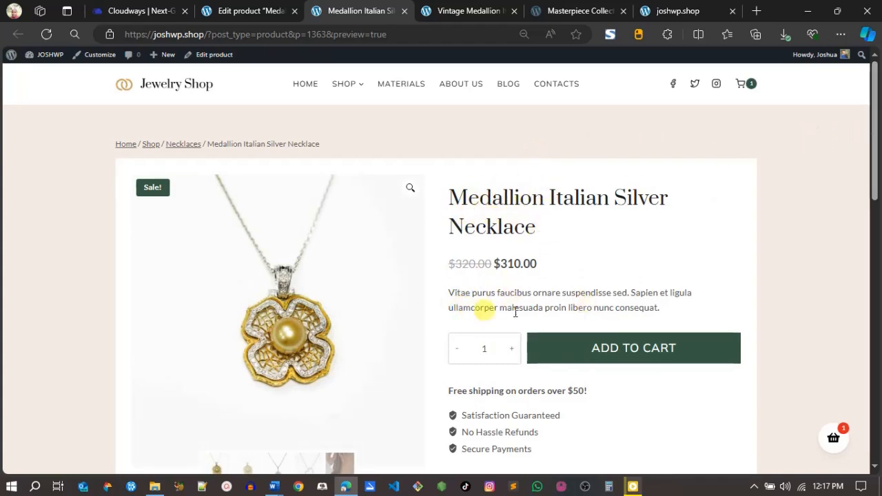
Step: Review the previewed necklace page's description and related products, and check the product's gallery images and categories in its editor
left_click_drag(872, 159, 874, 258)
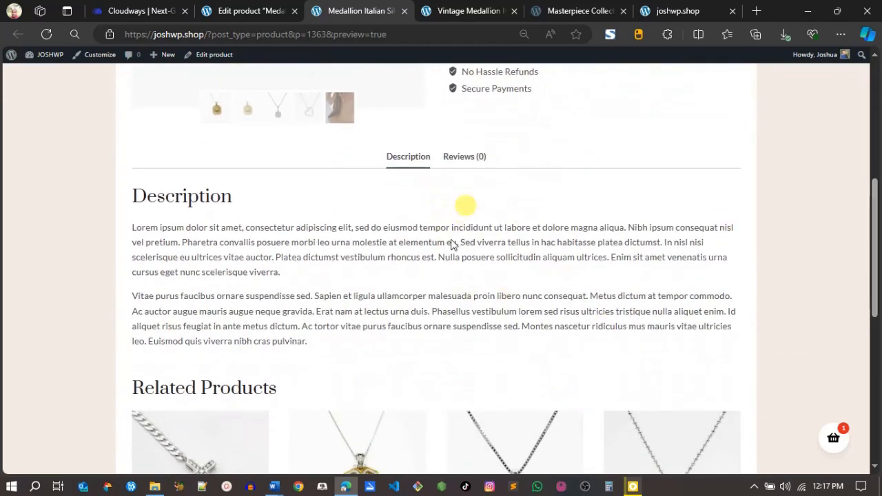
left_click_drag(877, 245, 873, 297)
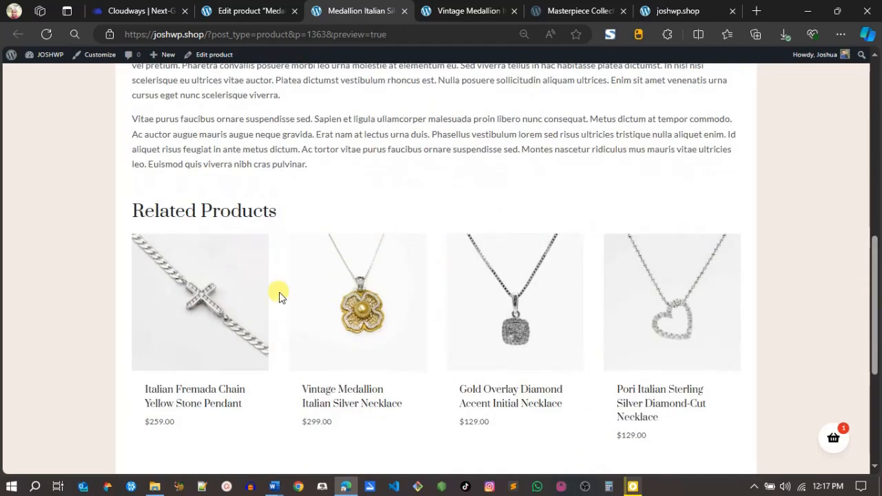
left_click_drag(875, 315, 877, 181)
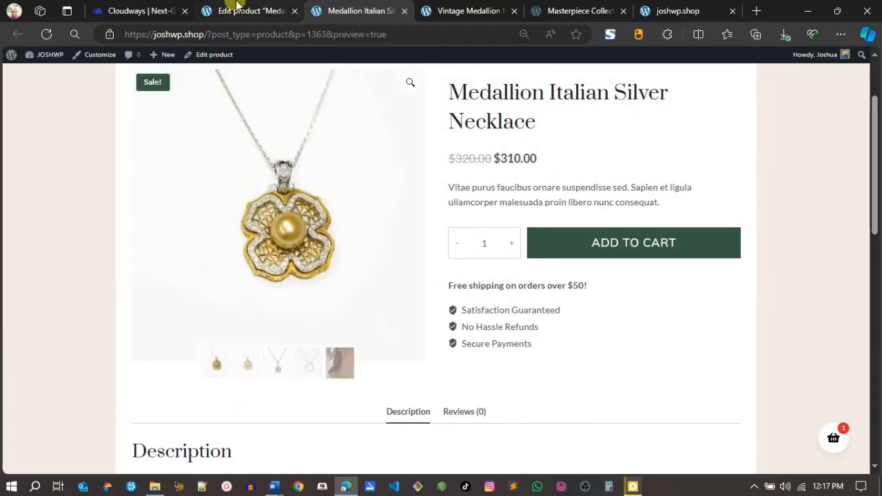
left_click(234, 11)
scroll(876, 136, "down", 5)
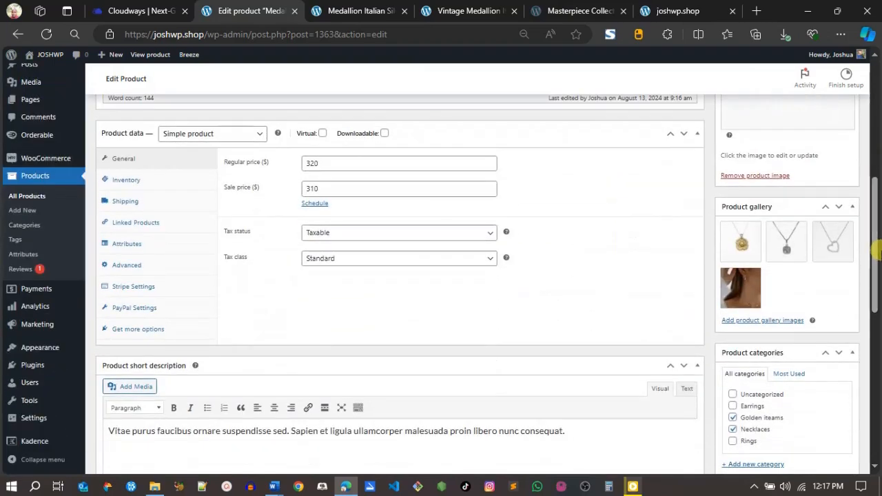
Step: View each gallery image on the Medallion Italian Silver Necklace preview page
left_click(360, 10)
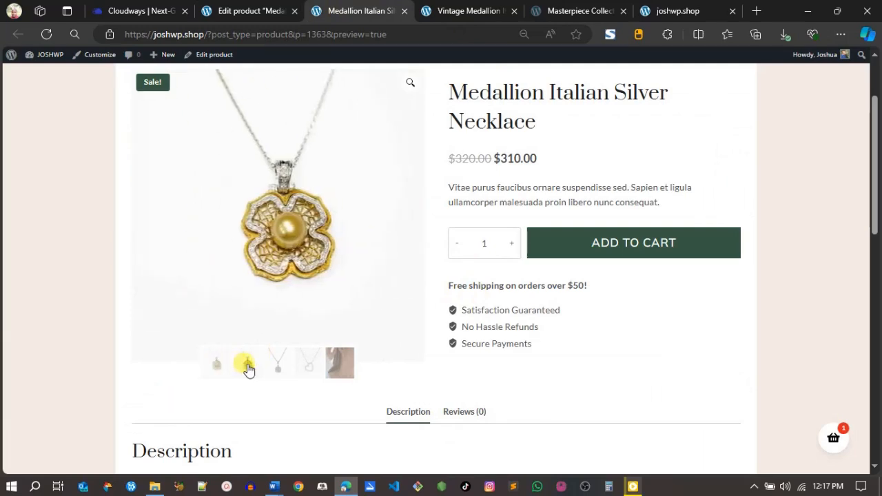
left_click(276, 367)
left_click(298, 367)
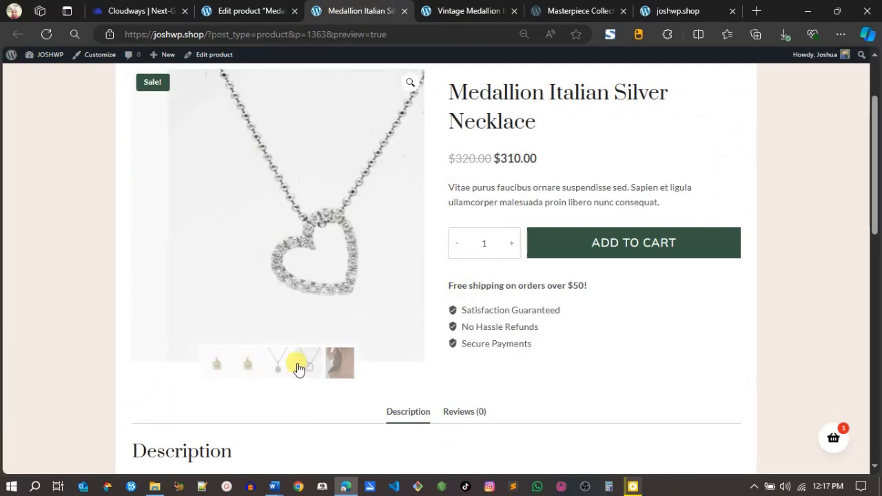
left_click(338, 369)
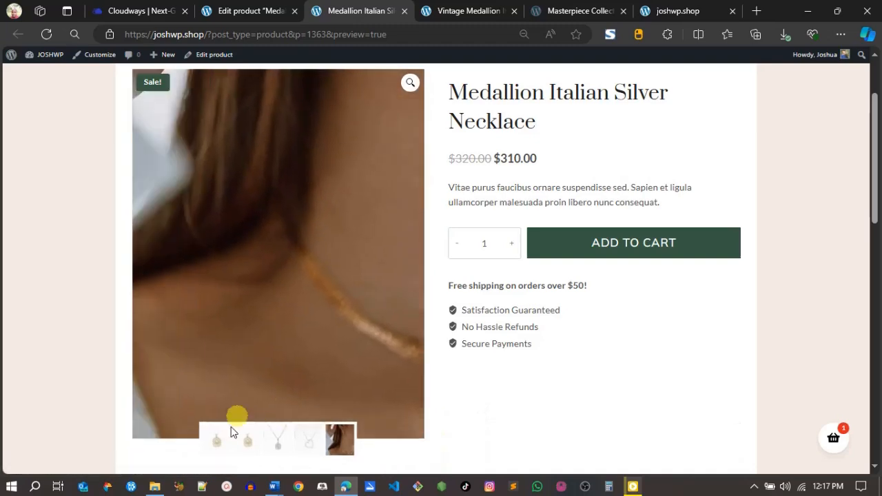
left_click(212, 436)
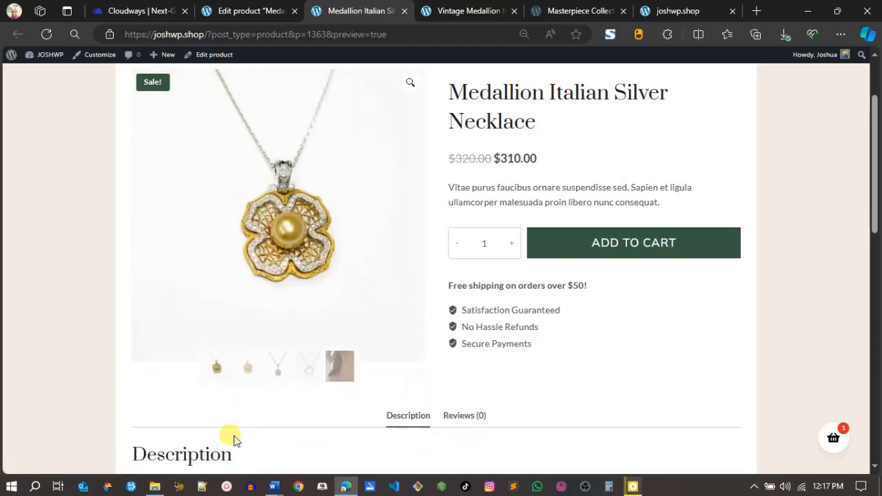
left_click(289, 367)
left_click(301, 365)
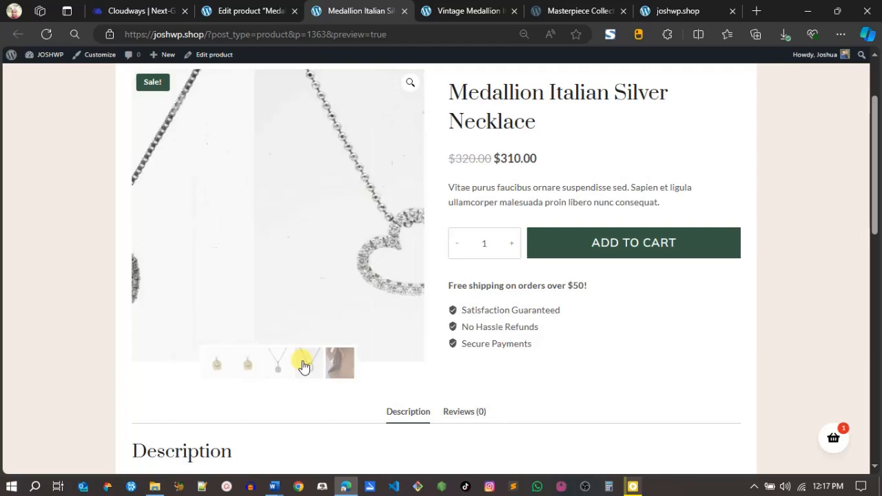
left_click_drag(876, 166, 878, 115)
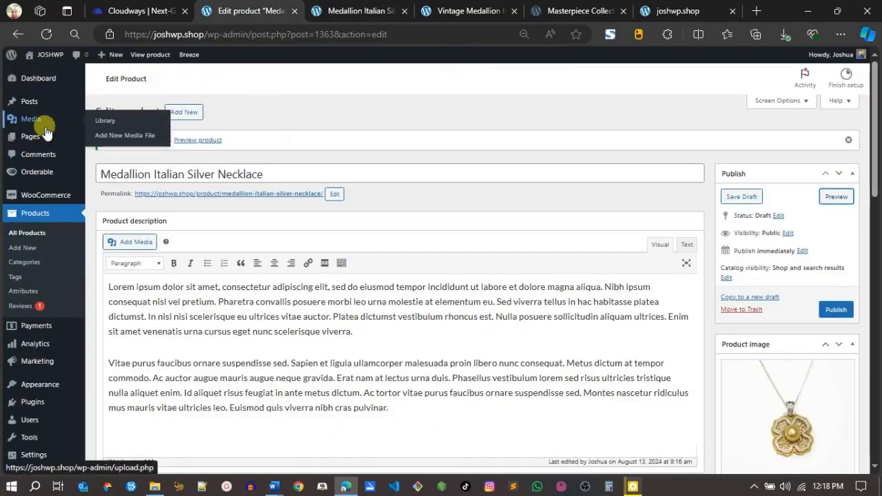
Step: Return the product editor to the WordPress dashboard, switch to Cloudways and open the JoshWP server's backup settings
left_click(47, 81)
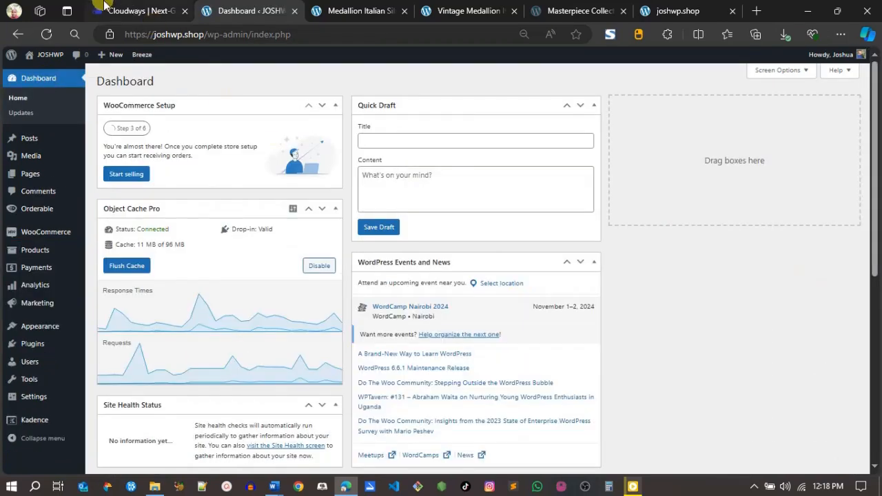
left_click(119, 13)
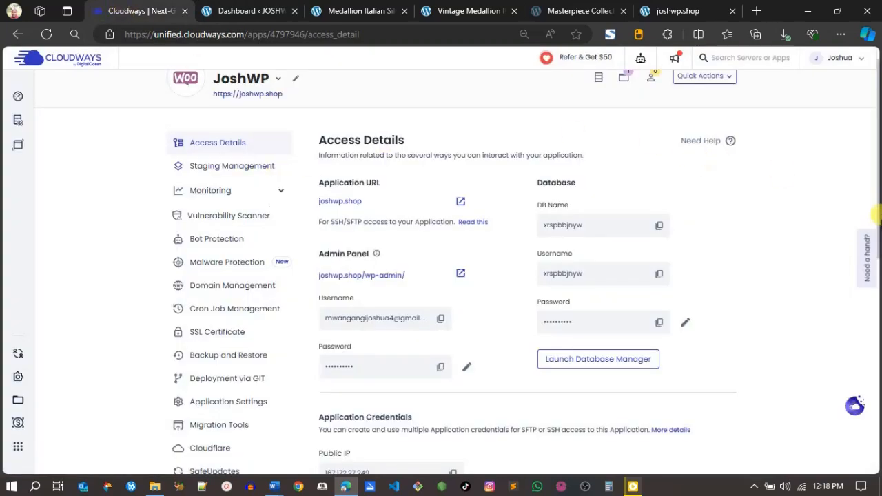
scroll(874, 215, "down", 1)
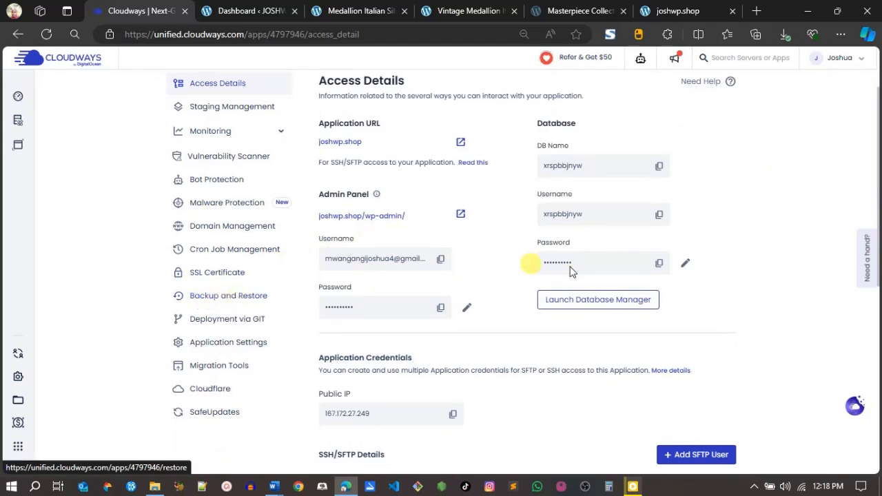
scroll(876, 218, "up", 2)
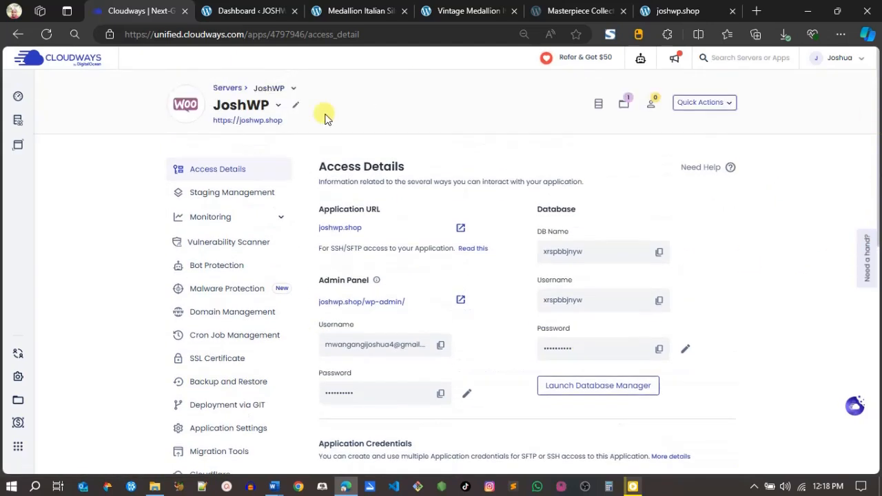
left_click(221, 89)
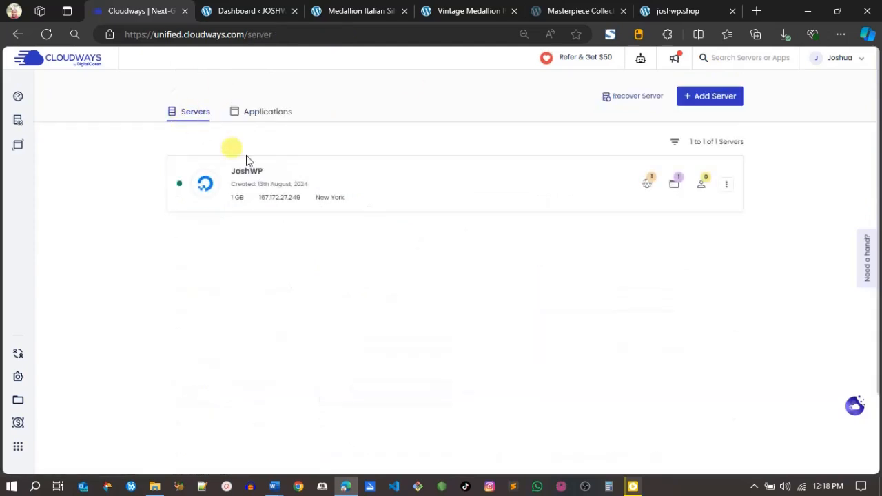
left_click(250, 177)
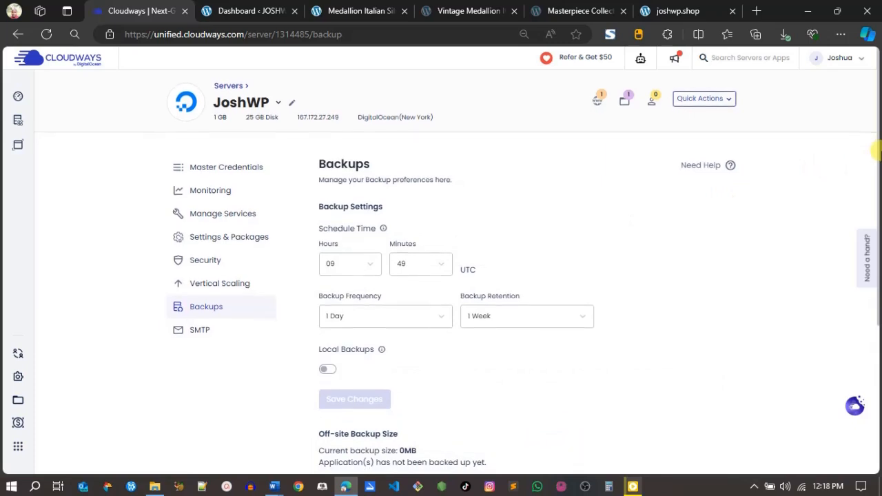
left_click_drag(875, 150, 879, 203)
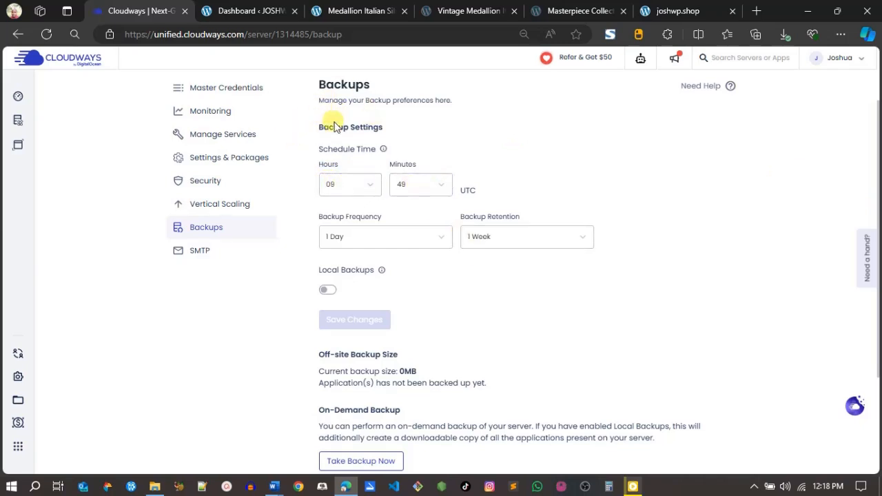
Step: Check the backup schedule's hour options and set the backup frequency to 7 Days
left_click(359, 188)
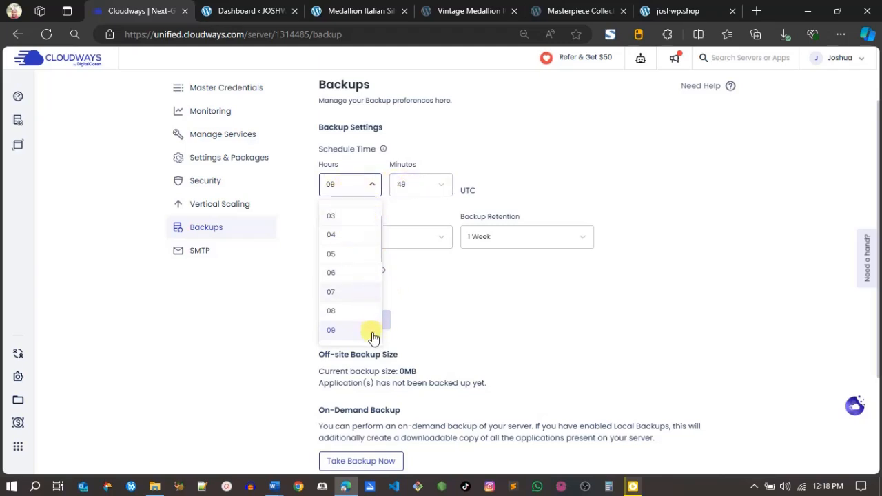
left_click(338, 196)
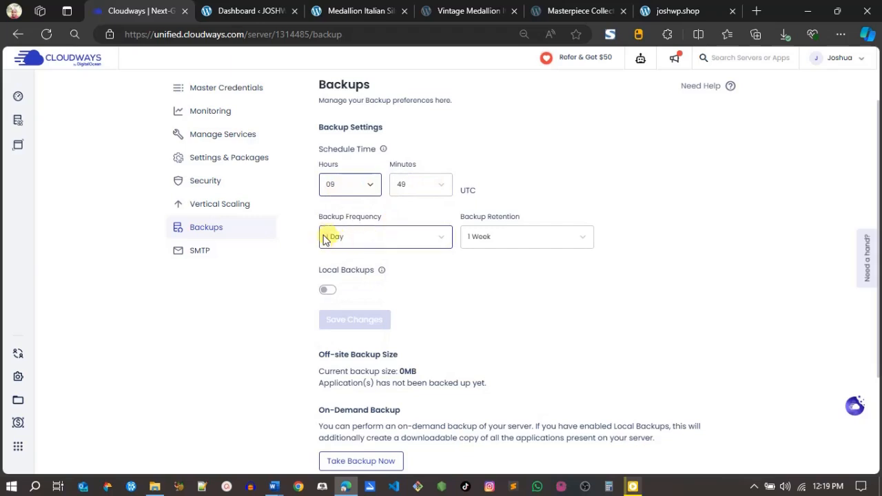
left_click(360, 235)
scroll(362, 388, "down", 3)
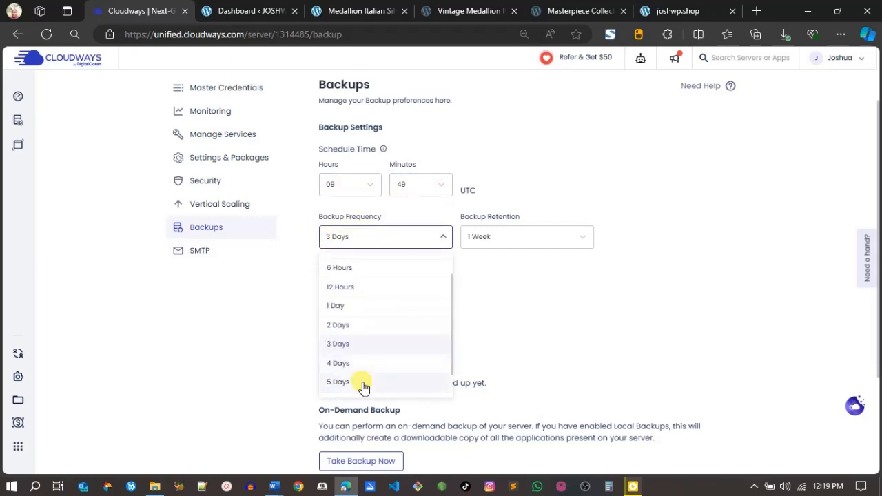
scroll(363, 388, "down", 1)
left_click(358, 388)
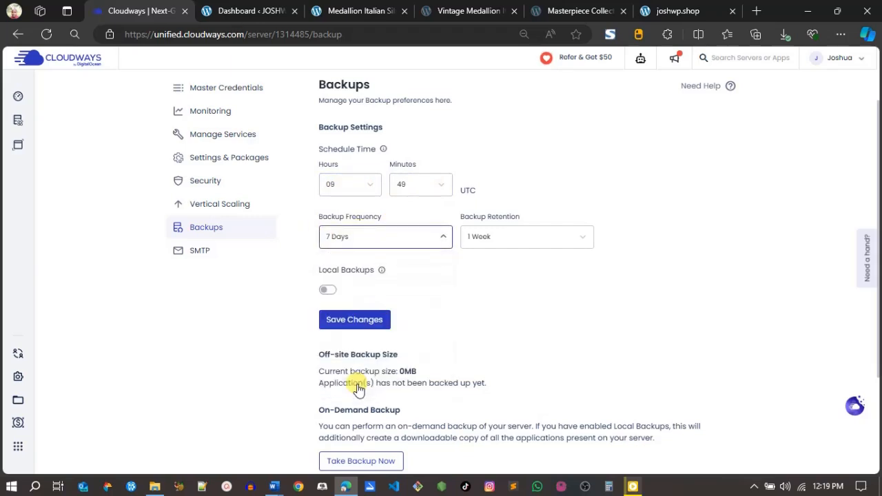
Step: Keep the backup retention at 1 Week and save the server's backup settings
left_click(494, 238)
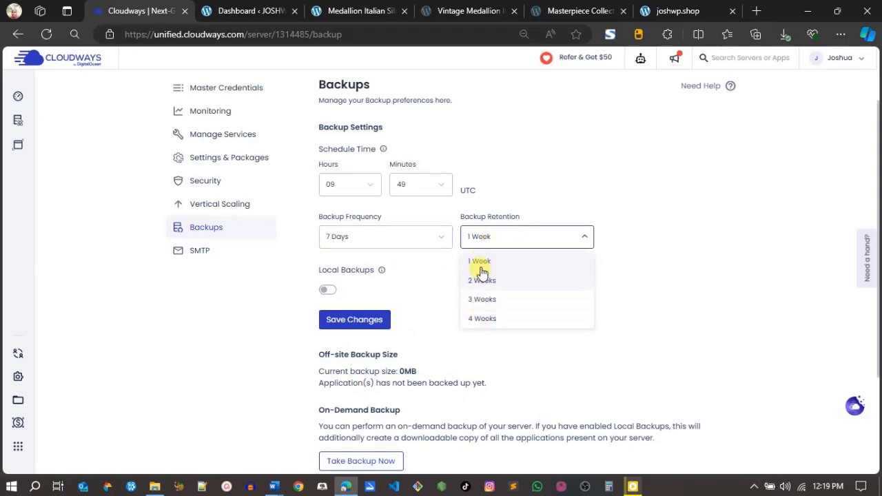
left_click(666, 275)
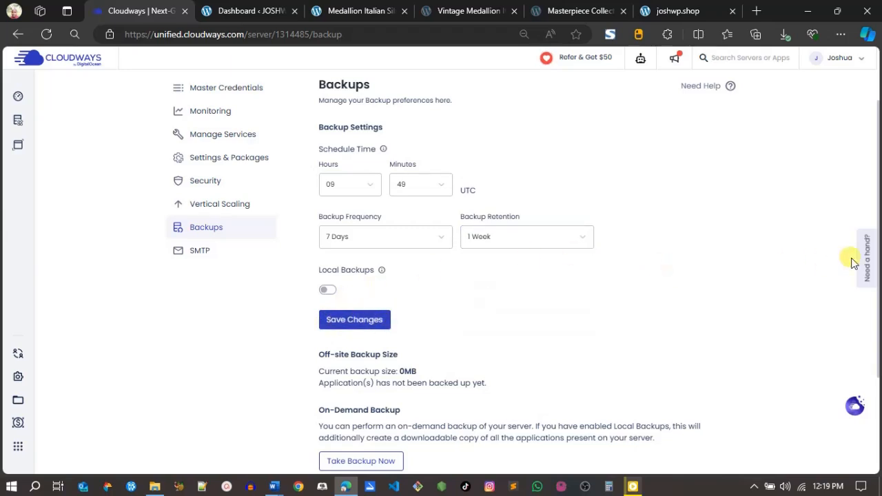
scroll(855, 264, "down", 1)
mouse_move(879, 286)
left_mouse_down()
mouse_move(880, 271)
mouse_move(878, 283)
left_mouse_up()
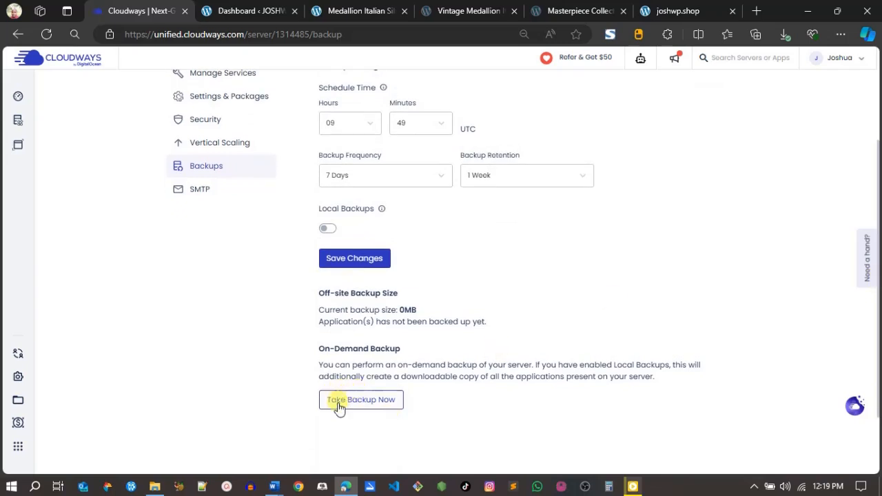
left_click(357, 259)
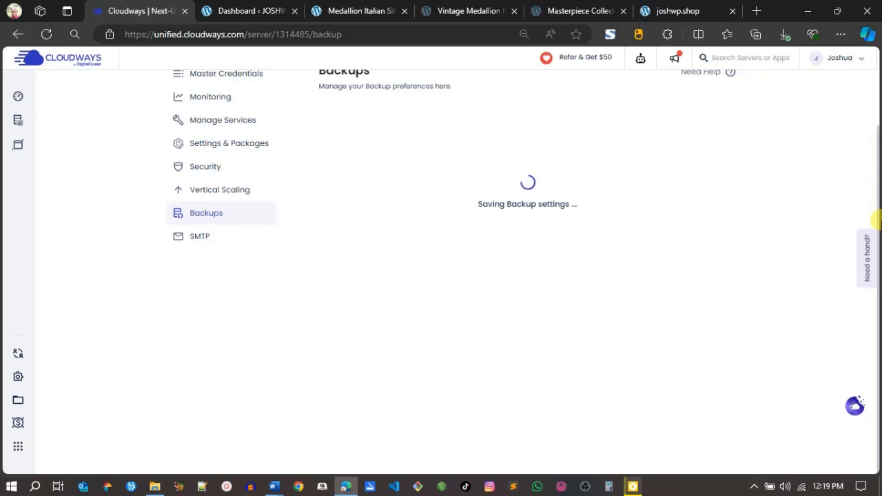
left_click_drag(880, 220, 881, 146)
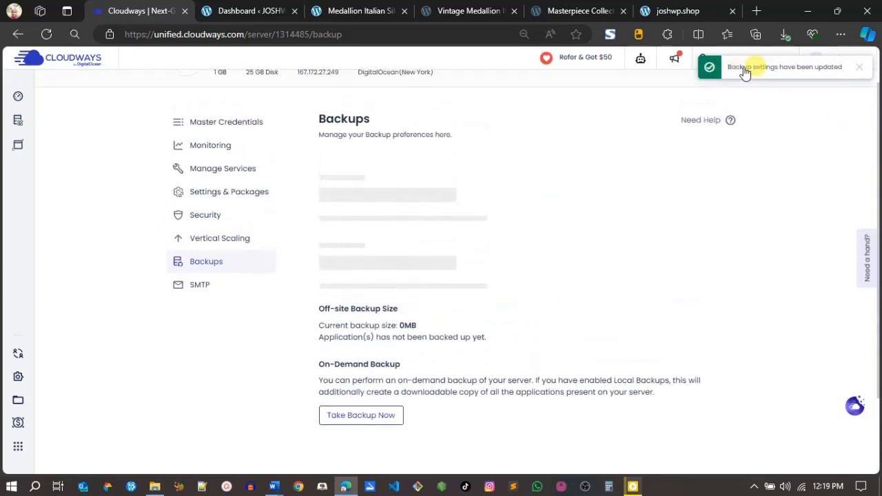
Step: Open the server's vertical scaling and try out the 1 GB Premium server size without applying it
left_click(220, 238)
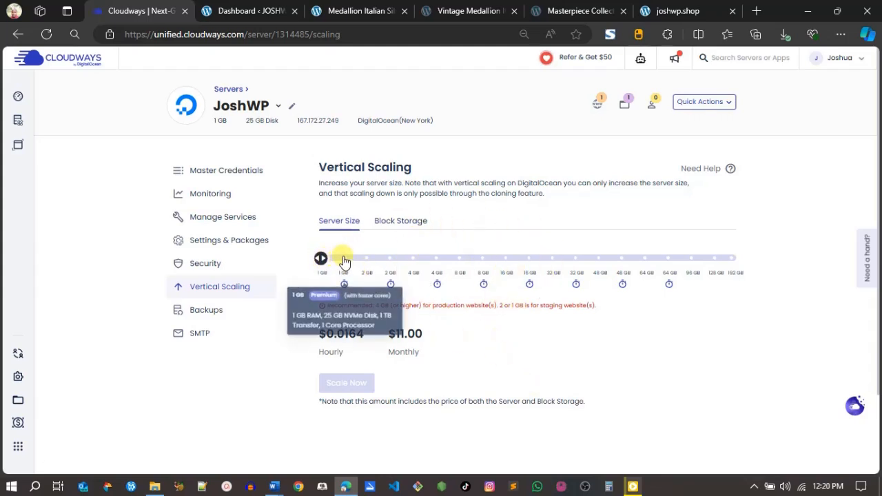
left_click_drag(331, 260, 346, 259)
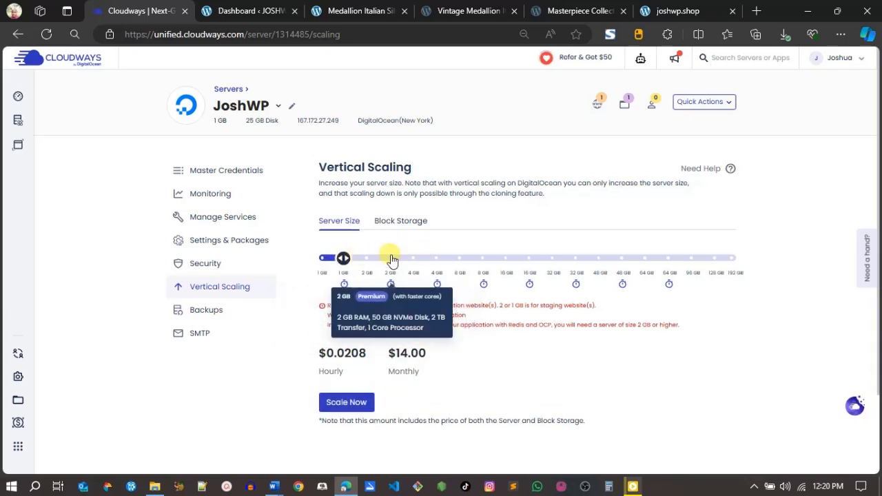
left_click(391, 260)
left_click_drag(364, 264, 314, 264)
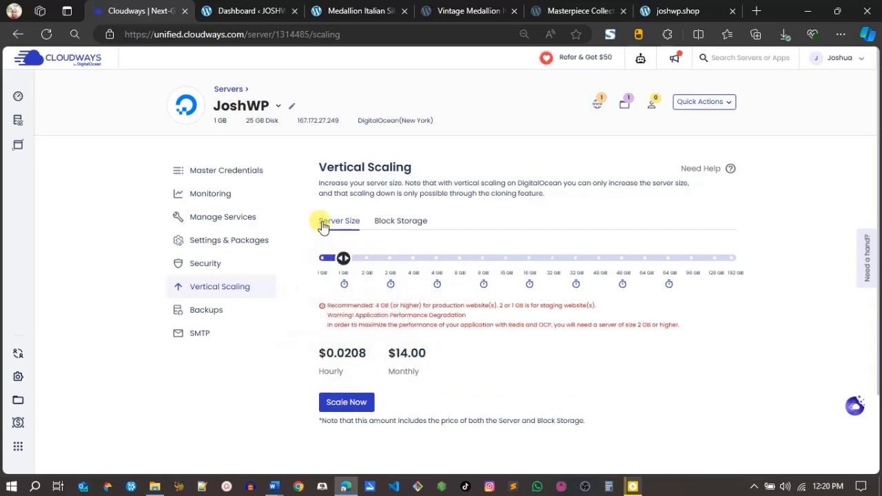
Step: Try out attaching block storage to the server with the size set to 41 GB, without applying it
left_click(391, 226)
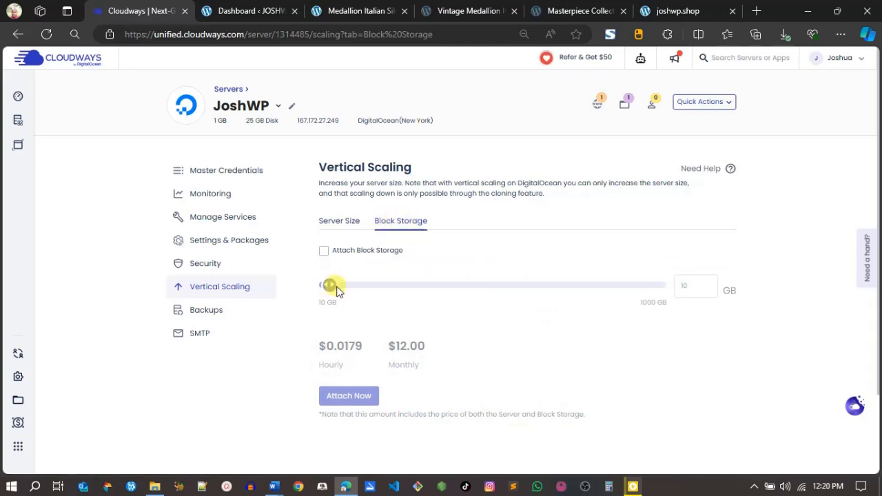
left_click(324, 251)
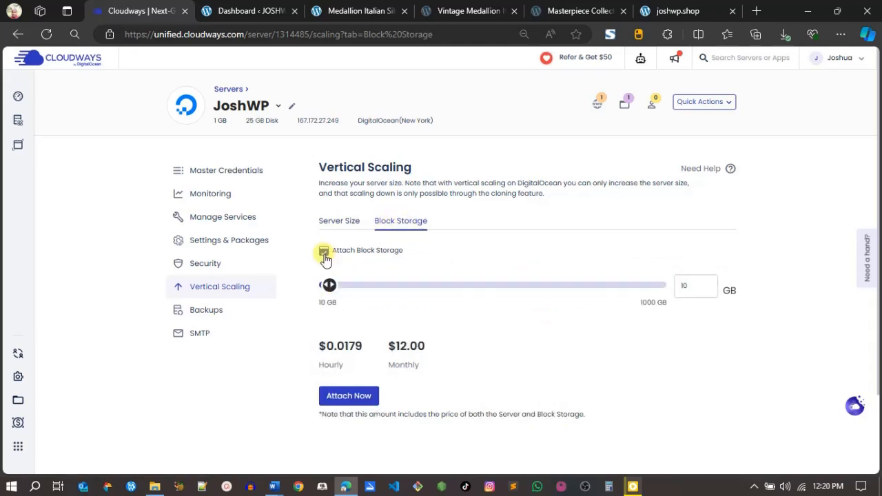
left_click_drag(328, 290, 339, 291)
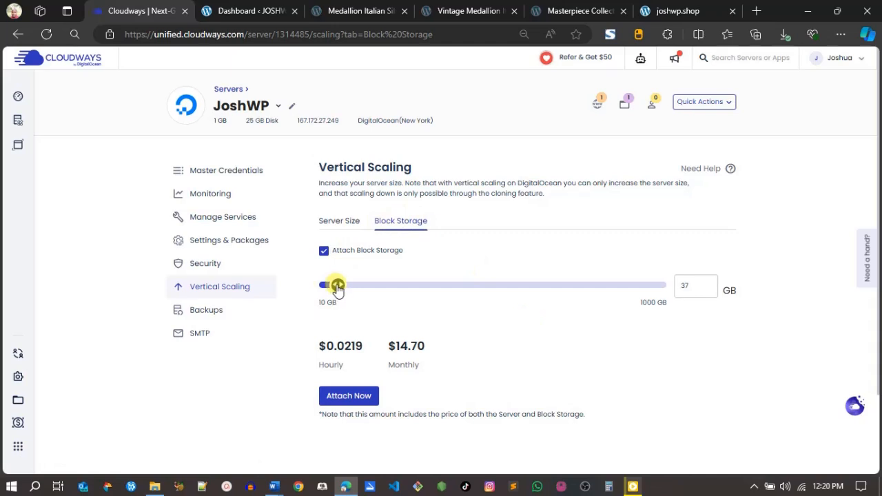
left_click_drag(353, 290, 340, 292)
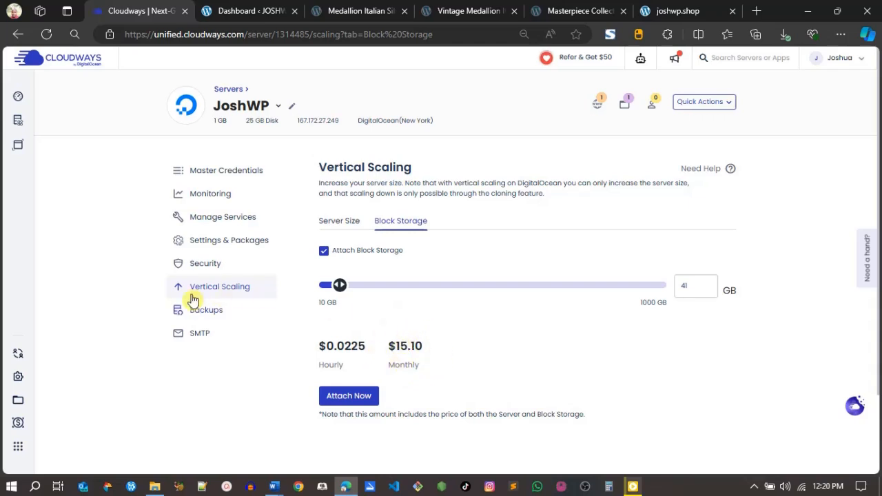
Step: Examine the status and controls of the JoshWP server's core services
left_click(223, 218)
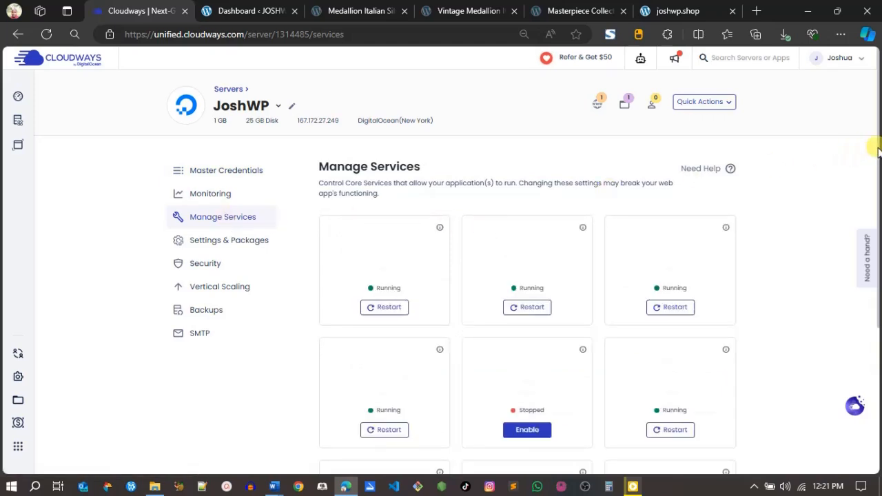
scroll(858, 180, "down", 2)
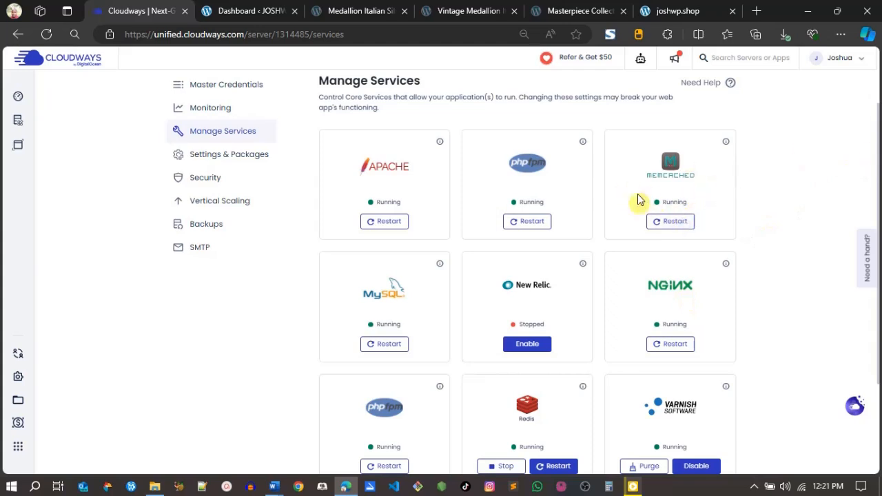
Step: Look through the remaining server services, including Redis and Varnish
left_click_drag(879, 172, 878, 233)
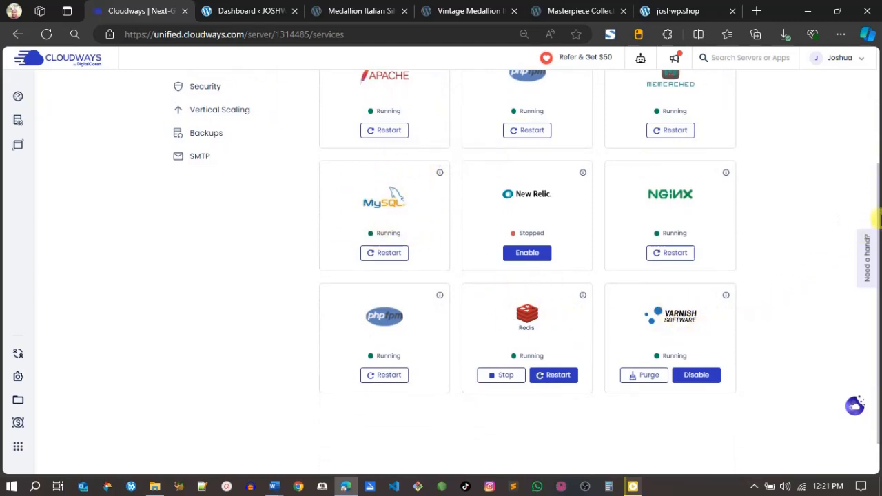
left_click_drag(875, 207, 876, 80)
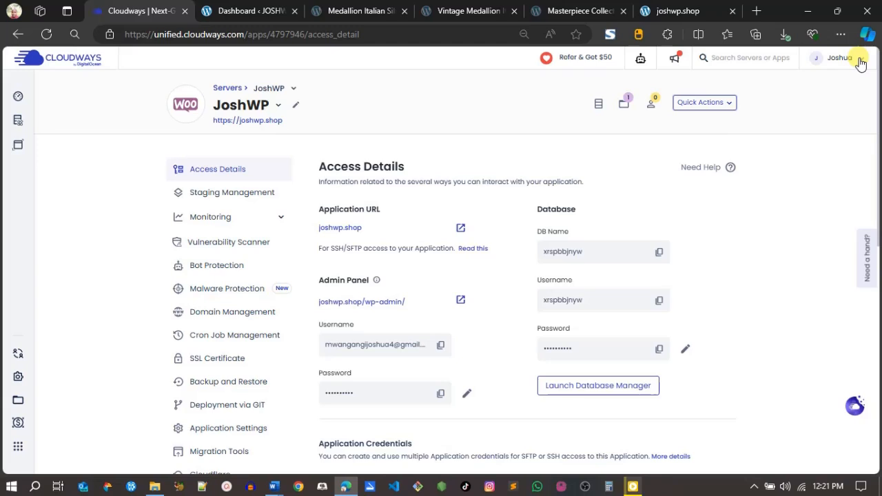
Step: Open the account's real-time billing and review the current month's charges and the cost breakdown by service
left_click(860, 60)
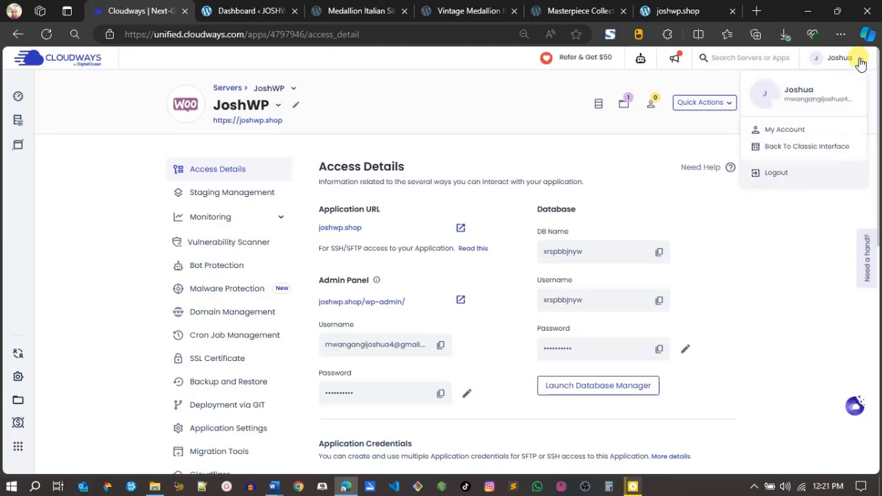
left_click(783, 132)
left_click(219, 133)
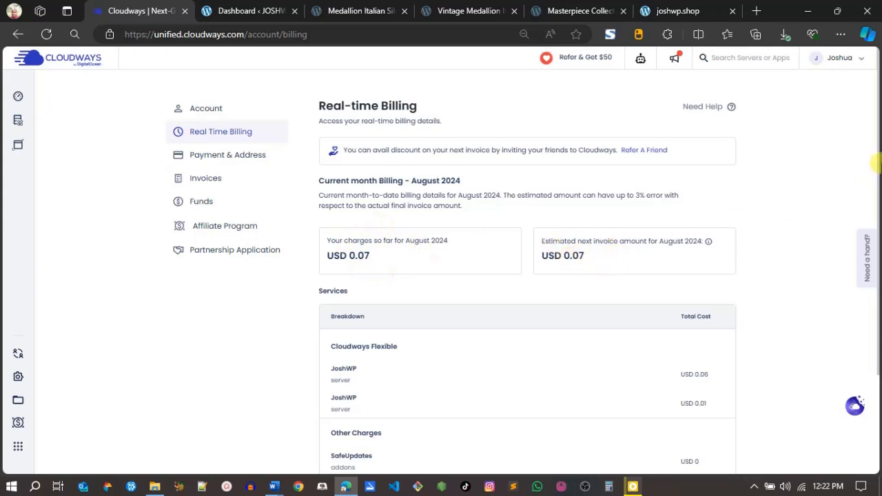
scroll(876, 164, "down", 1)
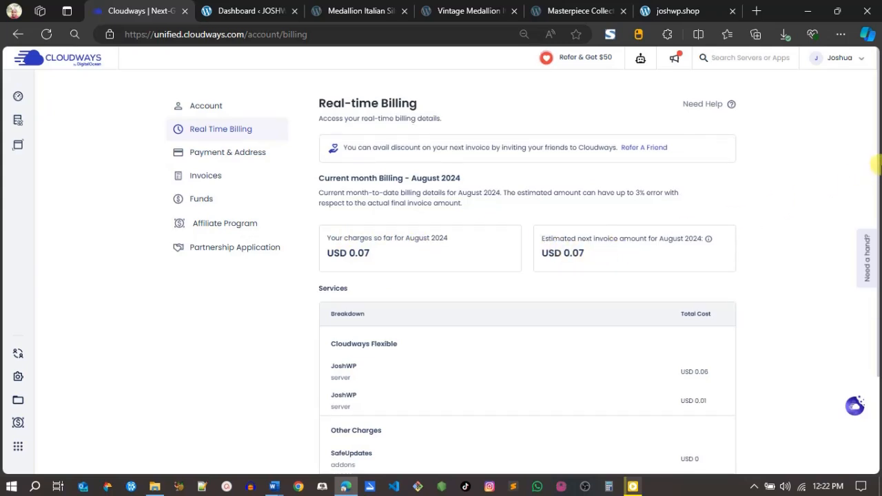
Step: Open the account's funds and try out adding 100 USD by credit card, without submitting it
left_click(207, 199)
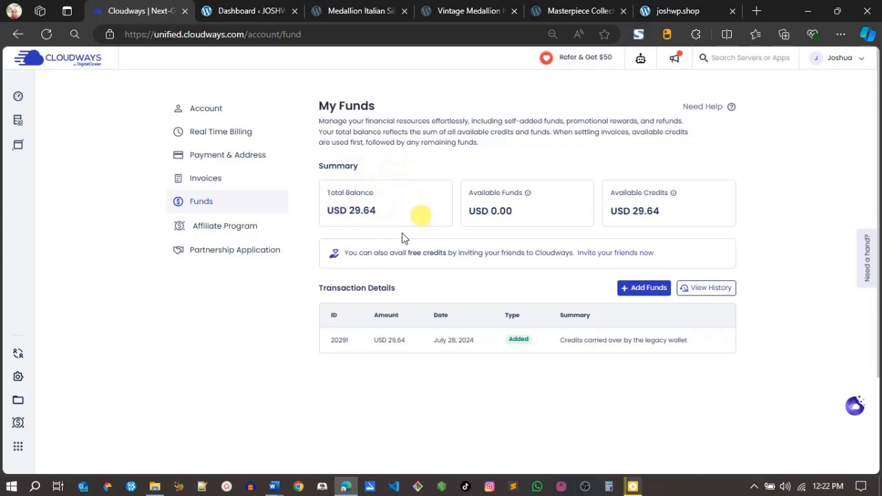
left_click(645, 288)
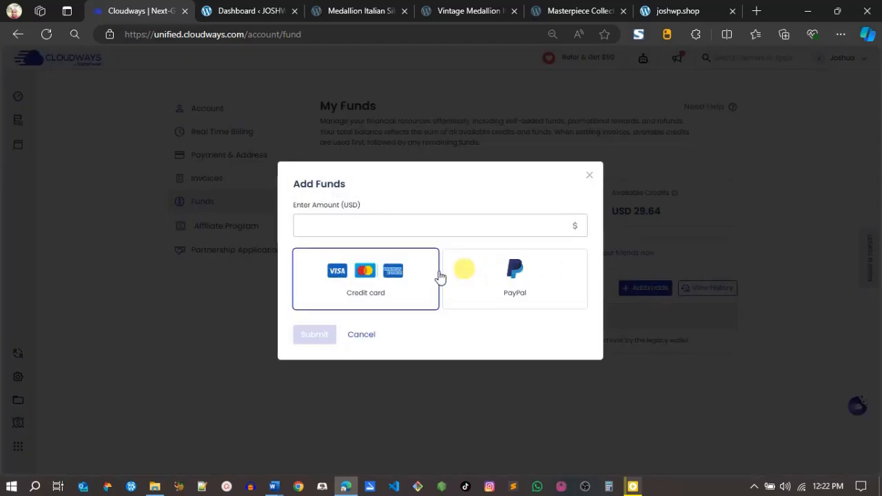
left_click(394, 227)
type("100")
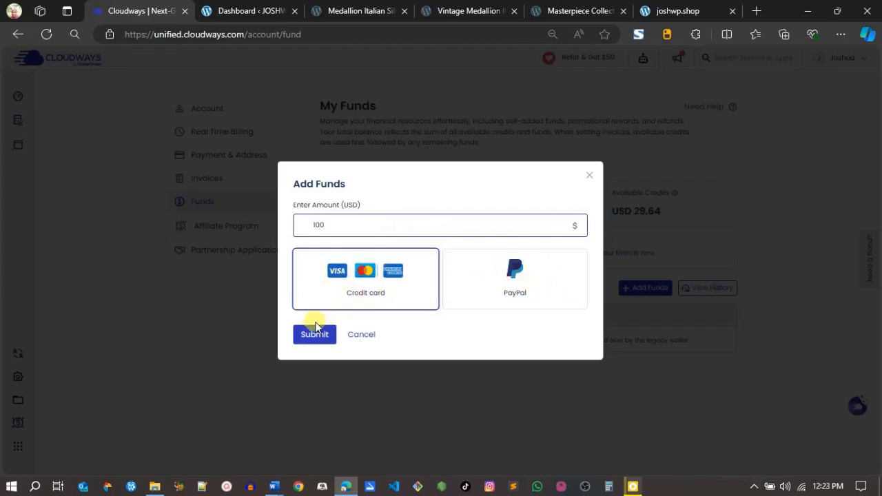
left_click(590, 178)
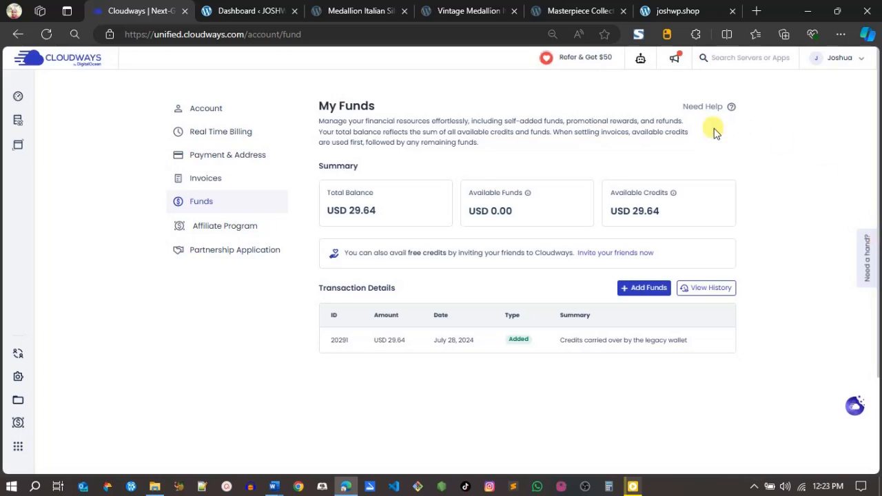
Step: Switch to the JOSHWP WordPress dashboard and visit the store's Shop page to look over its products
left_click(245, 11)
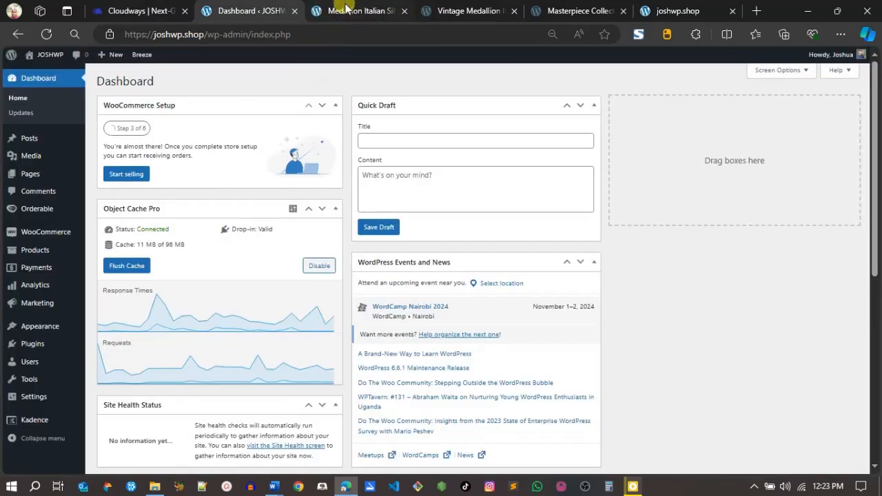
mouse_move(40, 73)
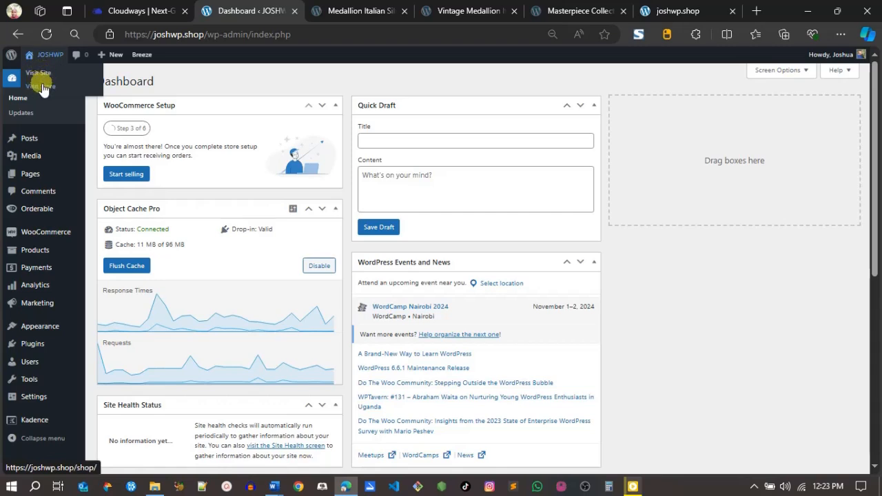
left_click(43, 88)
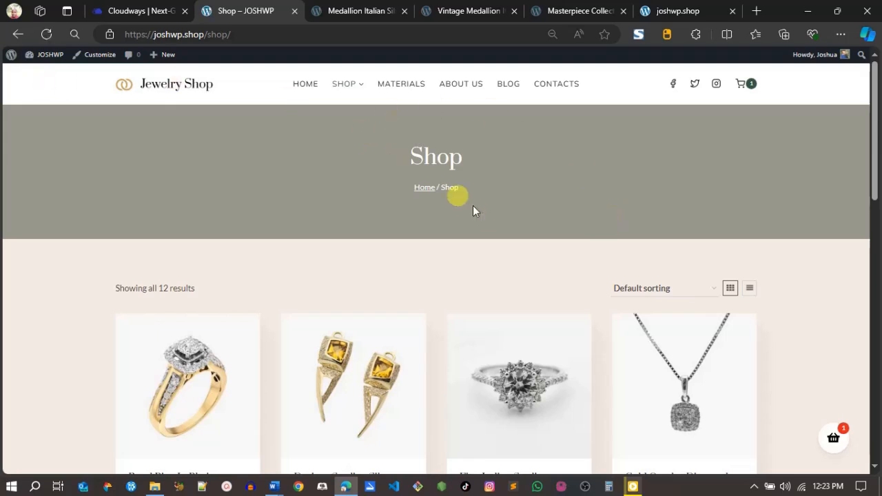
mouse_move(876, 134)
left_mouse_down()
mouse_move(876, 410)
mouse_move(877, 121)
left_mouse_up()
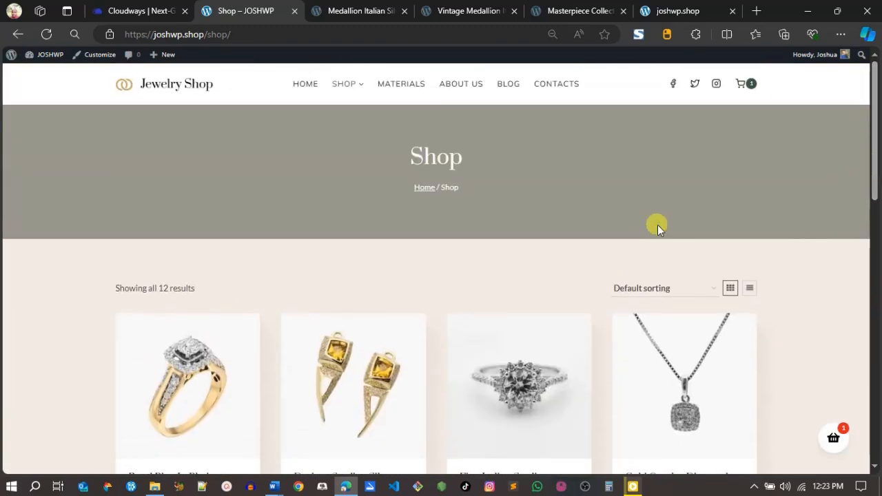